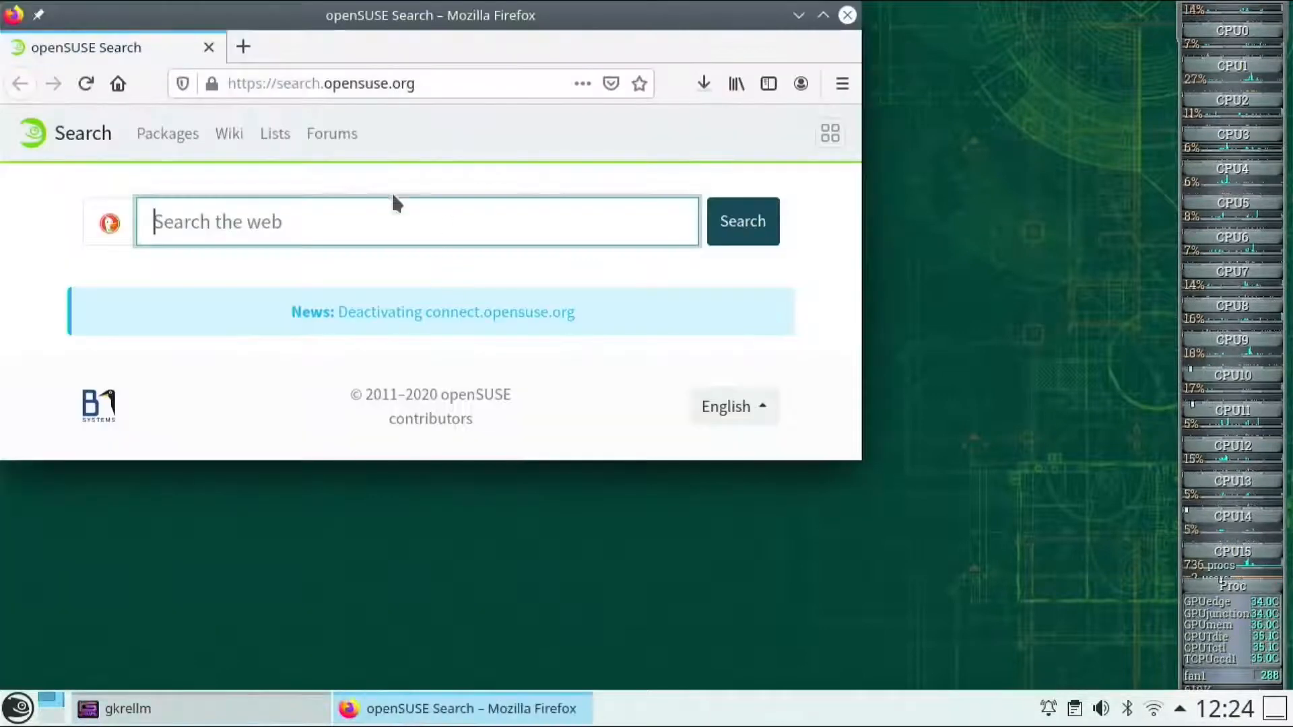
# - Search the web for virtualbox
pyautogui.click(373, 209)
pyautogui.write('vi')
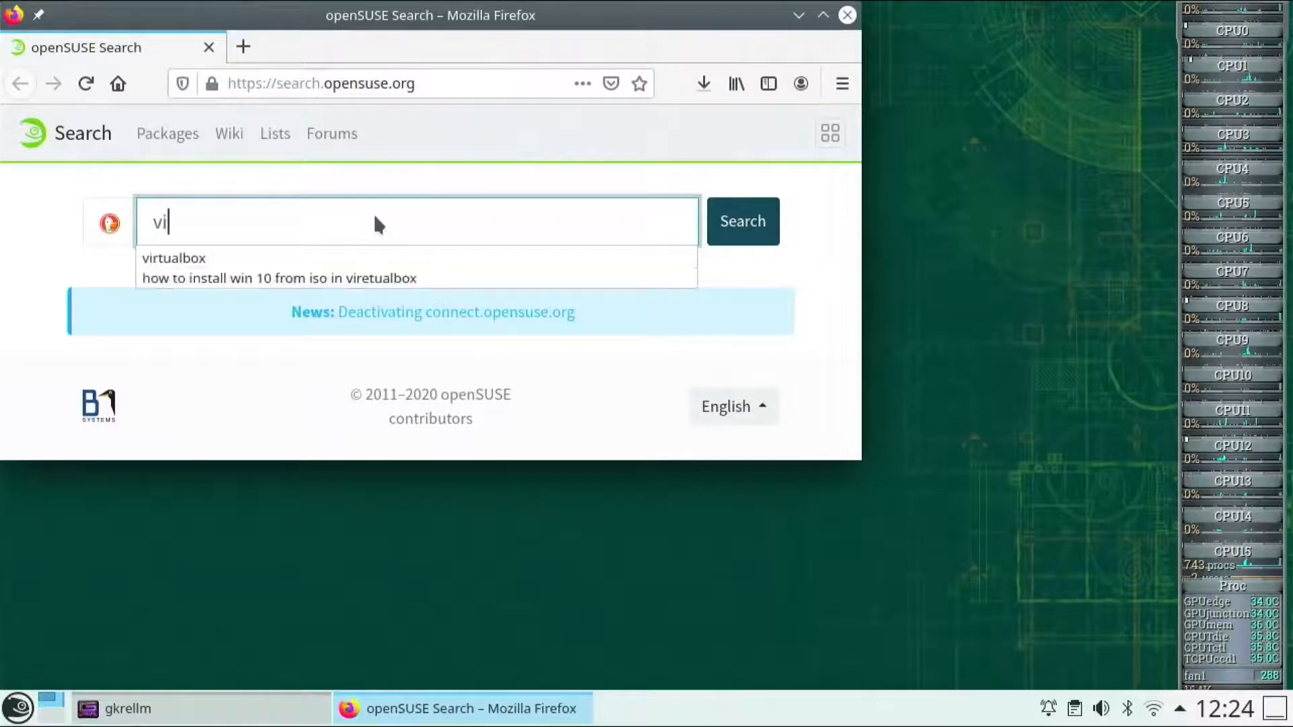
pyautogui.write('rtualboix')
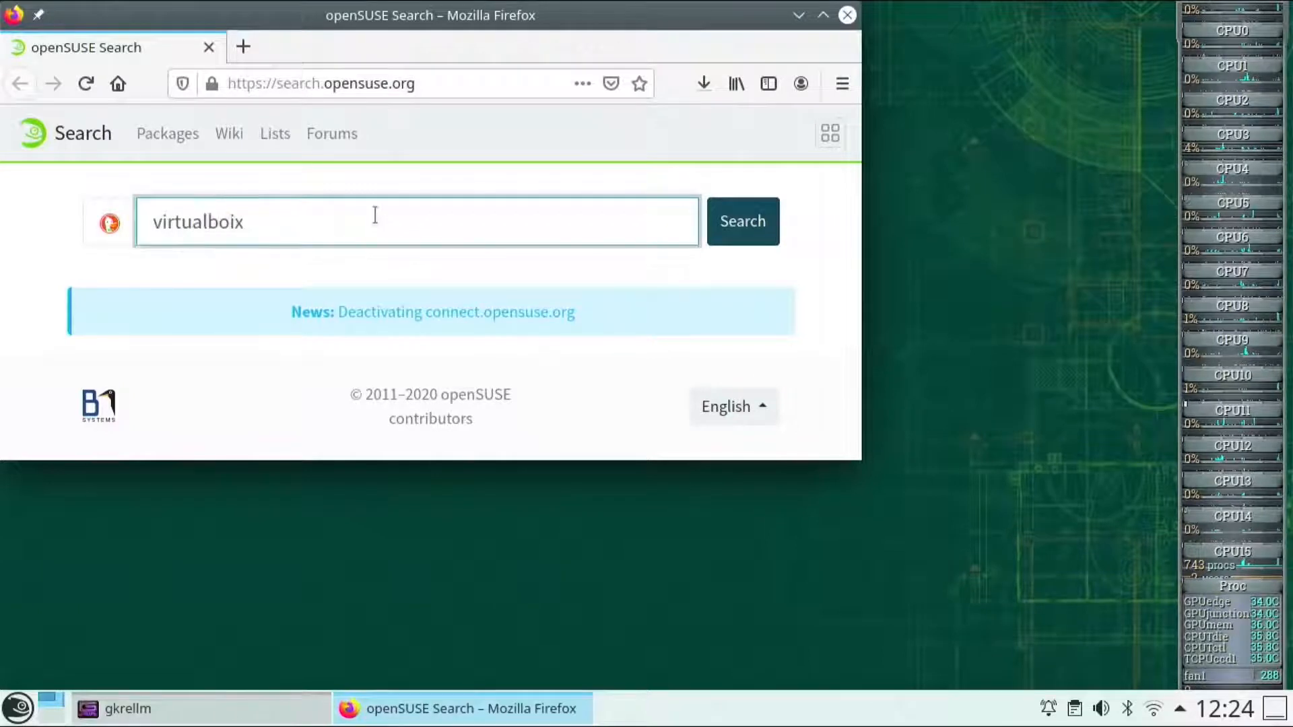
pyautogui.press('BackSpace')
pyautogui.press('BackSpace')
pyautogui.write('x')
pyautogui.press('Return')
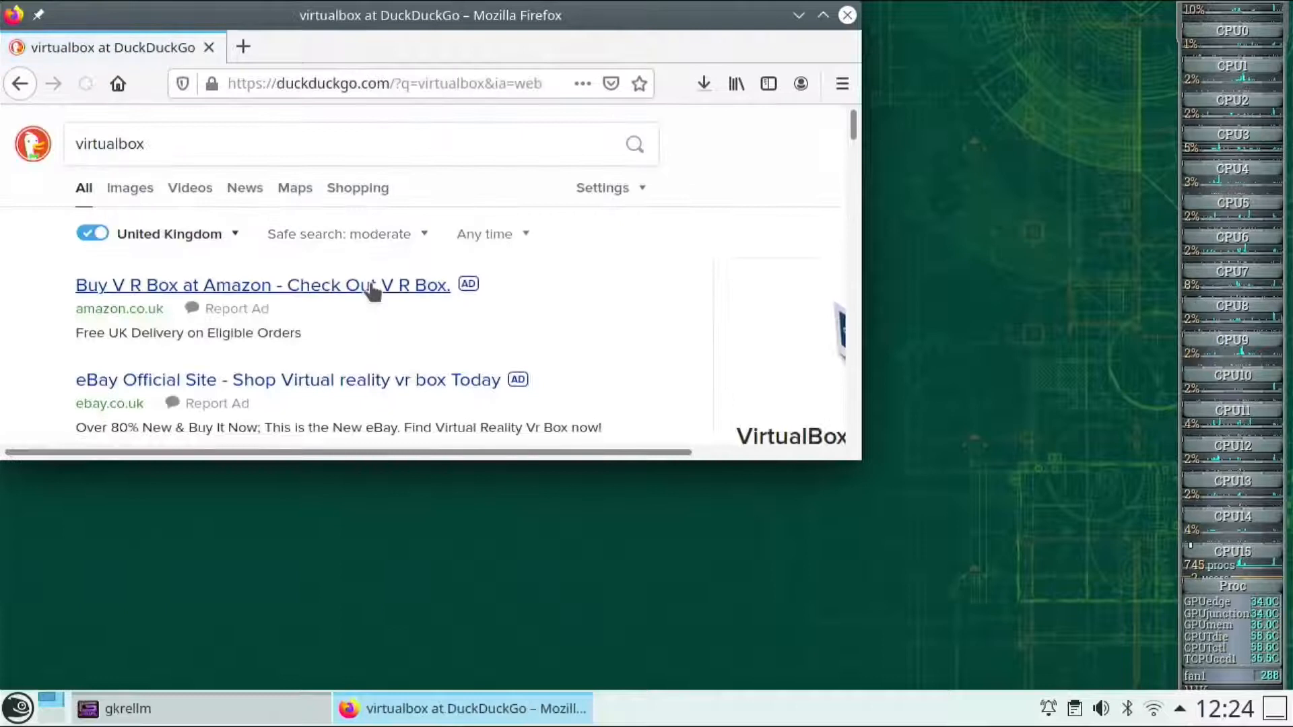
# - Open the official VirtualBox website from the search results and go to its Downloads page
pyautogui.scroll(-3, 372, 291)
pyautogui.scroll(-5, 371, 291)
pyautogui.click(228, 283)
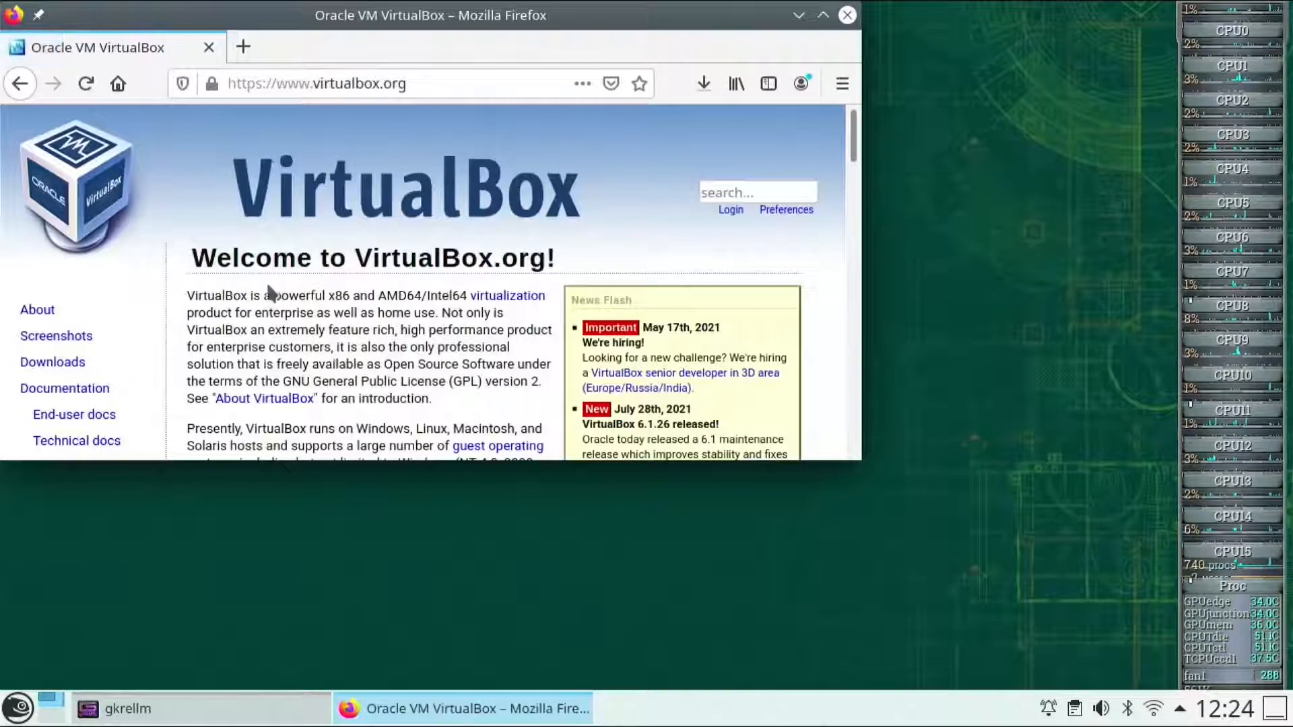
pyautogui.scroll(-3, 268, 286)
pyautogui.click(52, 247)
pyautogui.scroll(-10, 216, 249)
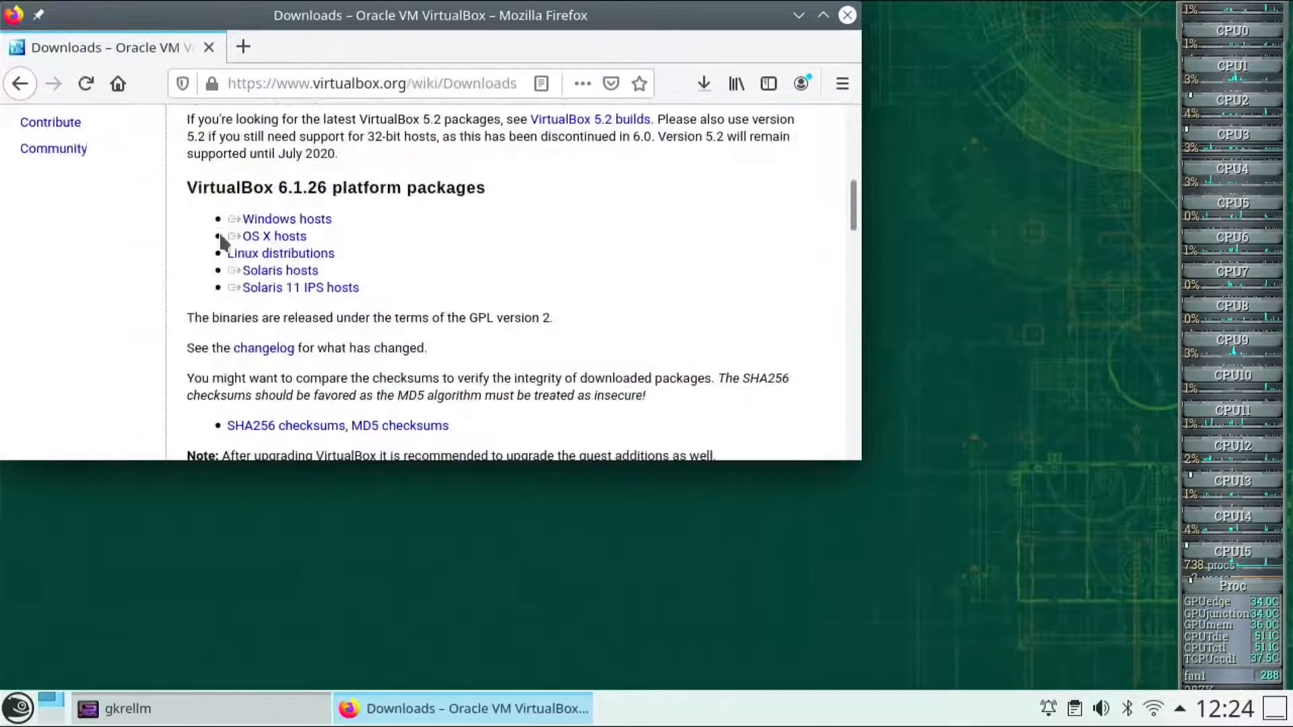
# - Open the Linux distributions download page and examine the VirtualBox 6.1.26 packages, including the openSUSE 15.0 and All distributions entries
pyautogui.moveTo(227, 268); pyautogui.dragTo(291, 268)
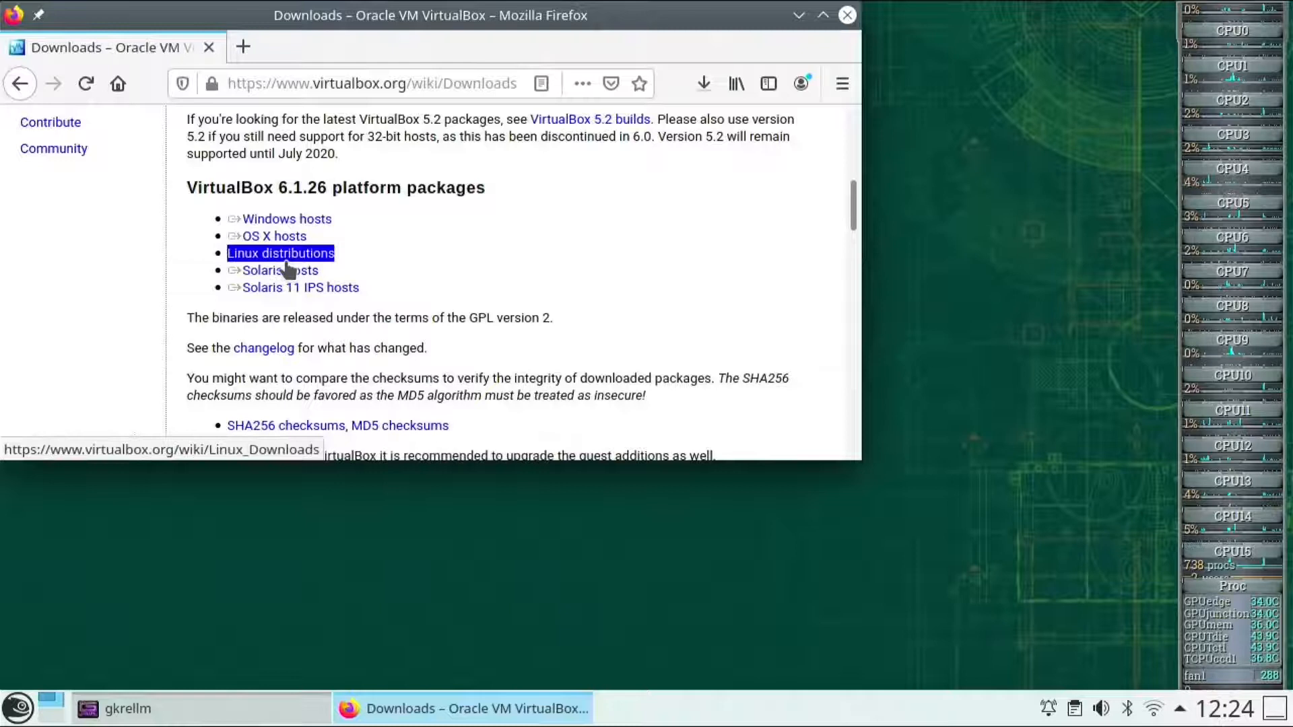
pyautogui.click(287, 260)
pyautogui.scroll(-6, 333, 253)
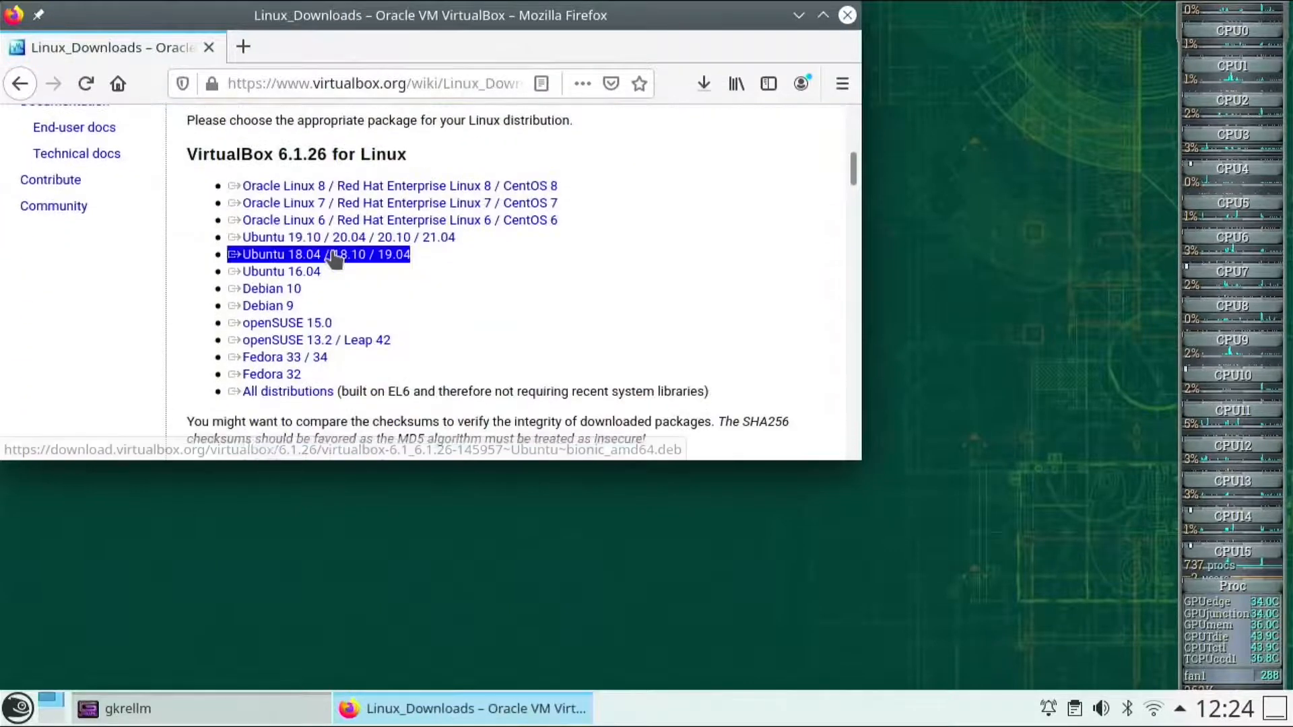
pyautogui.scroll(-1, 333, 254)
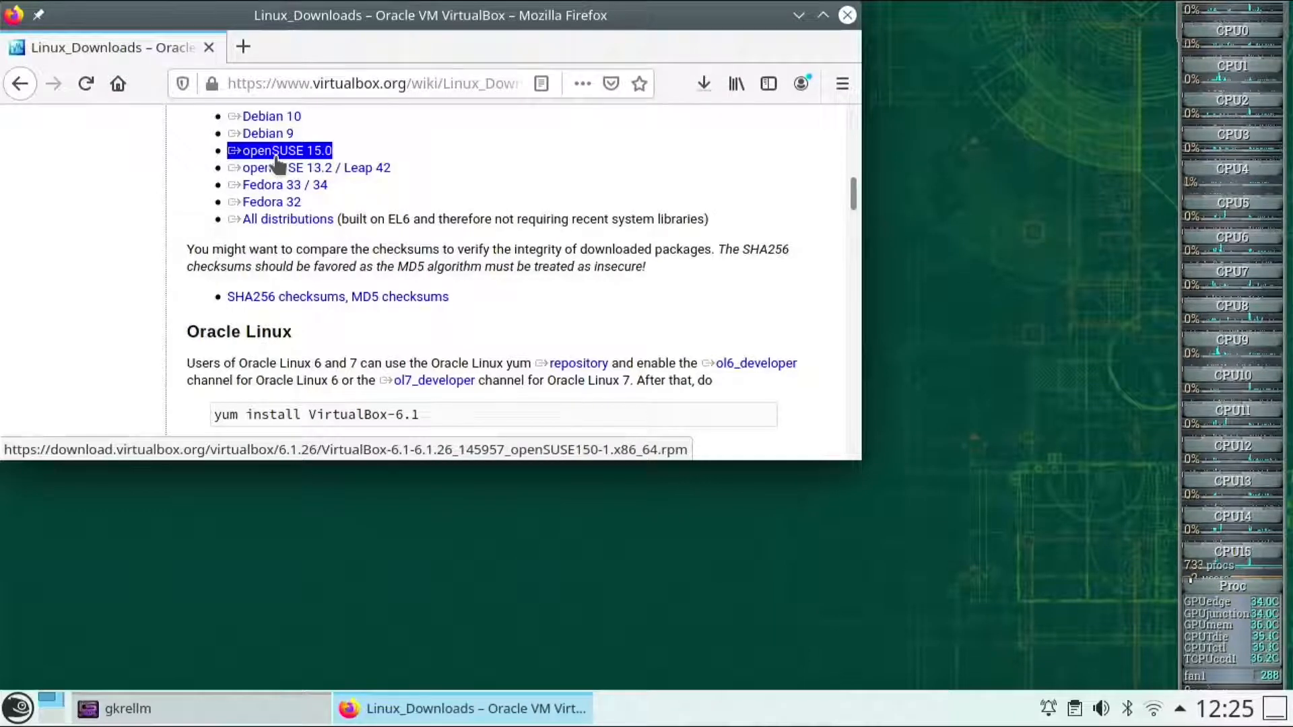
pyautogui.scroll(-1, 289, 301)
pyautogui.scroll(-6, 289, 300)
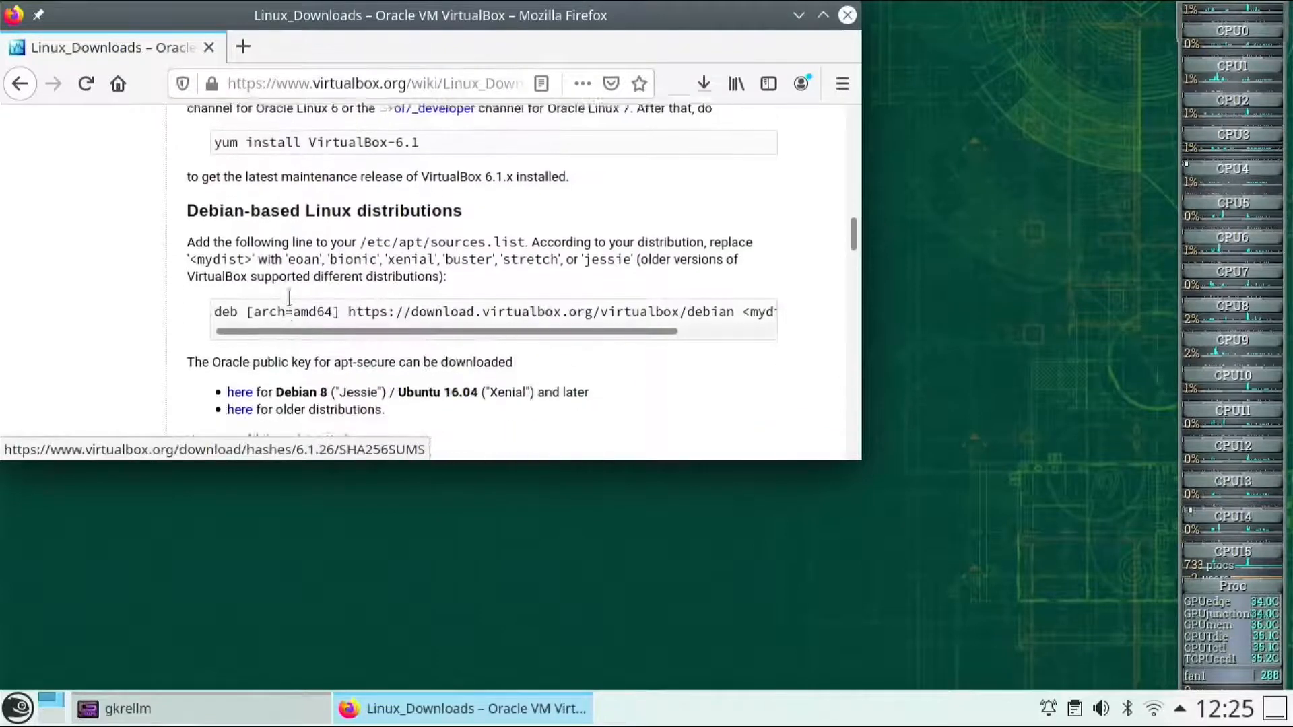
pyautogui.scroll(7, 289, 301)
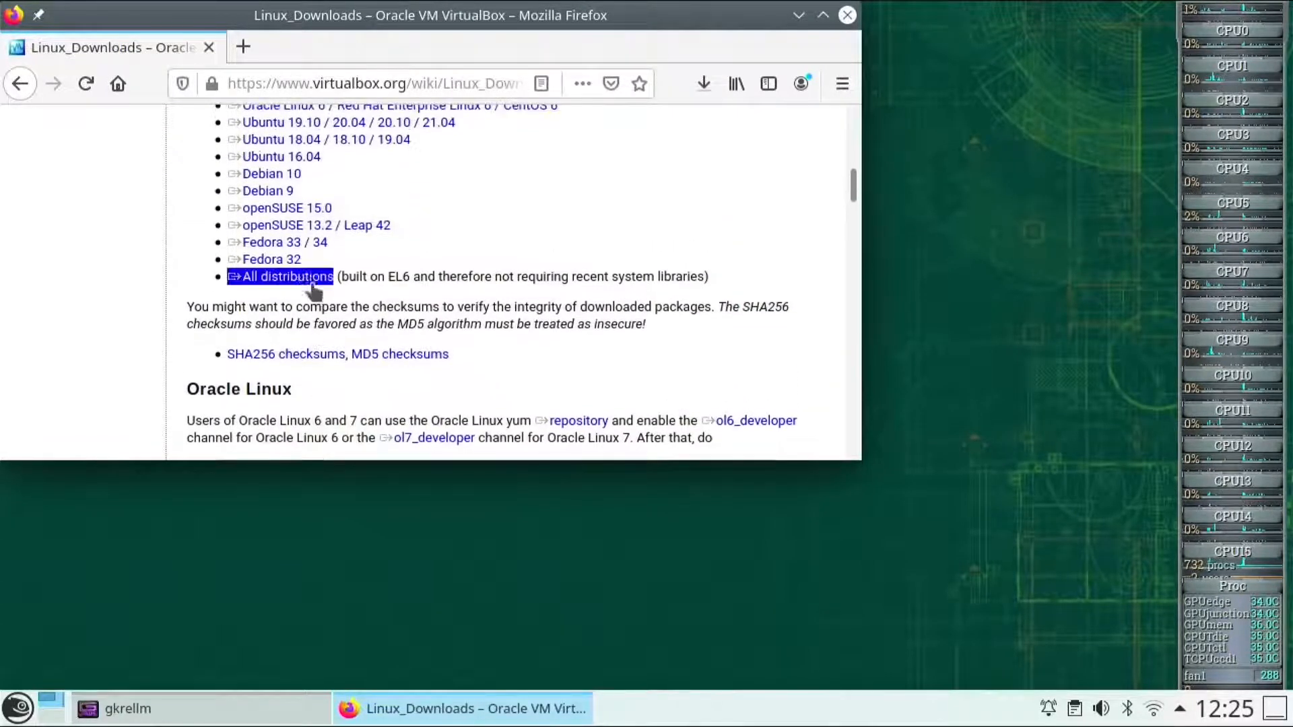
pyautogui.scroll(3, 297, 279)
pyautogui.scroll(1, 306, 288)
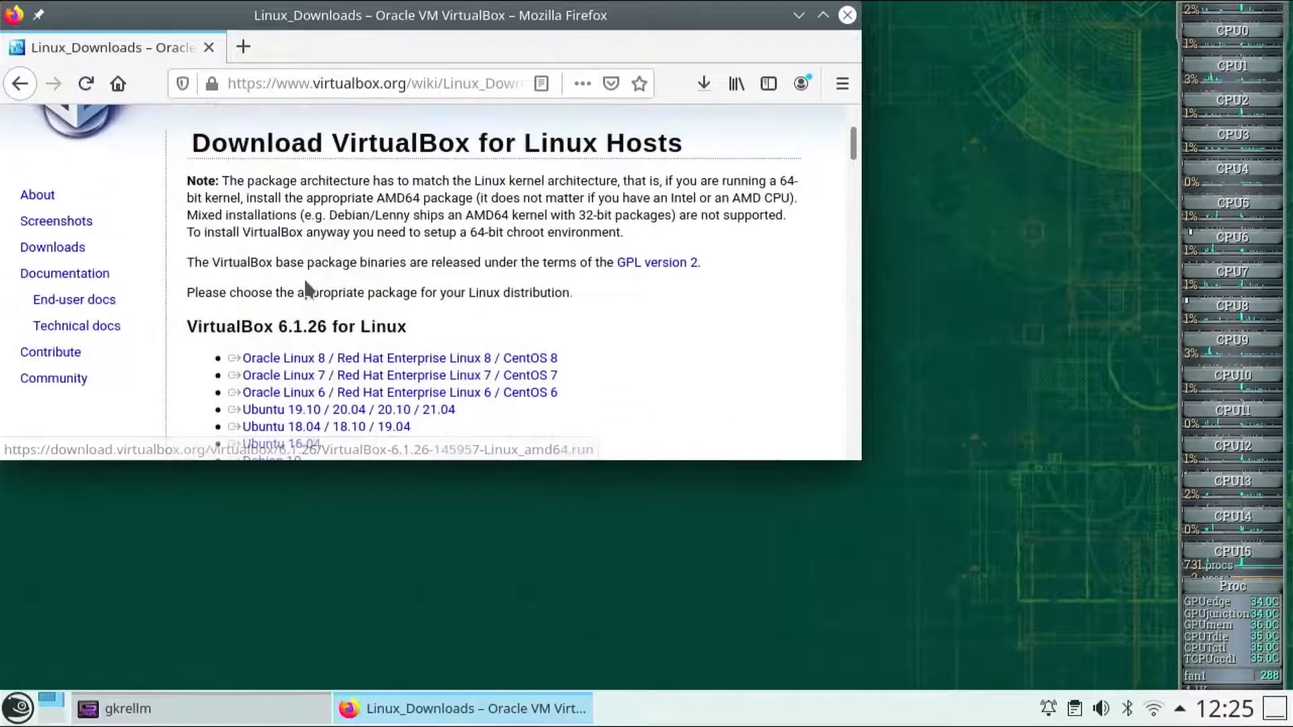
# - Go back to the Downloads page, open the Extension Pack download for all supported platforms, cancel saving it and close the browser
pyautogui.click(52, 247)
pyautogui.scroll(-8, 323, 253)
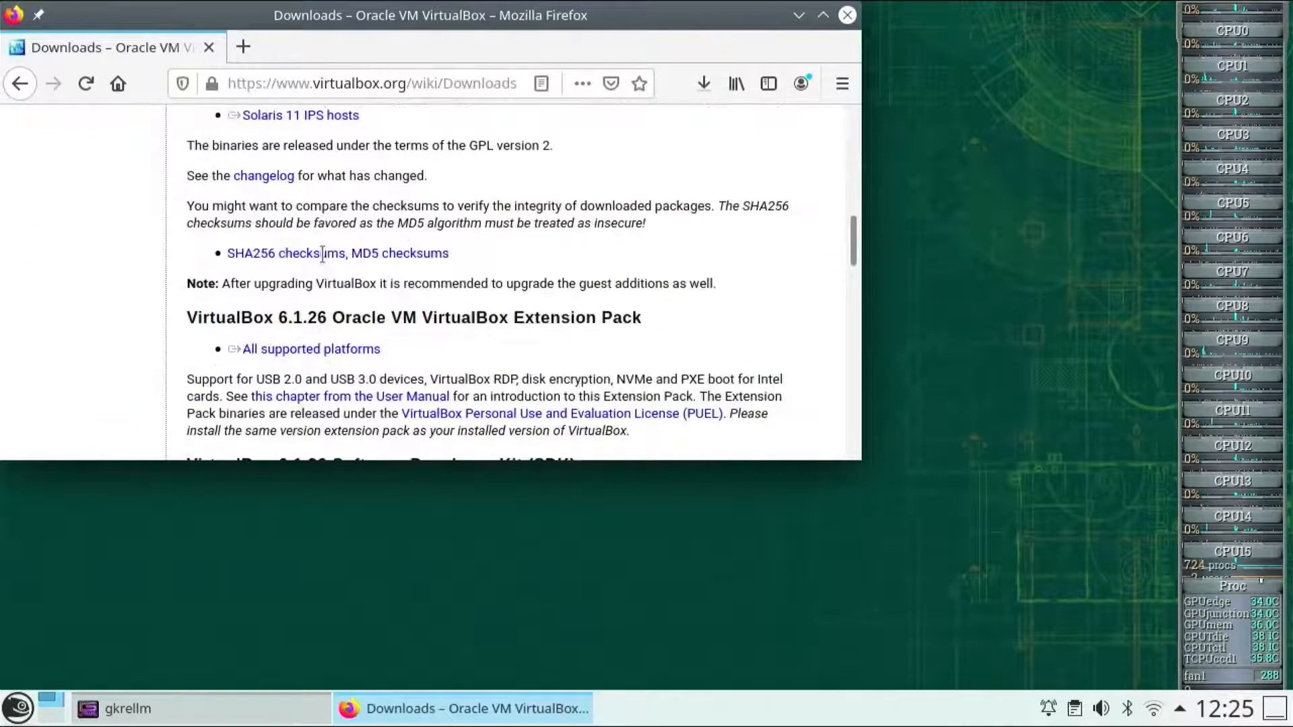
pyautogui.click(310, 347)
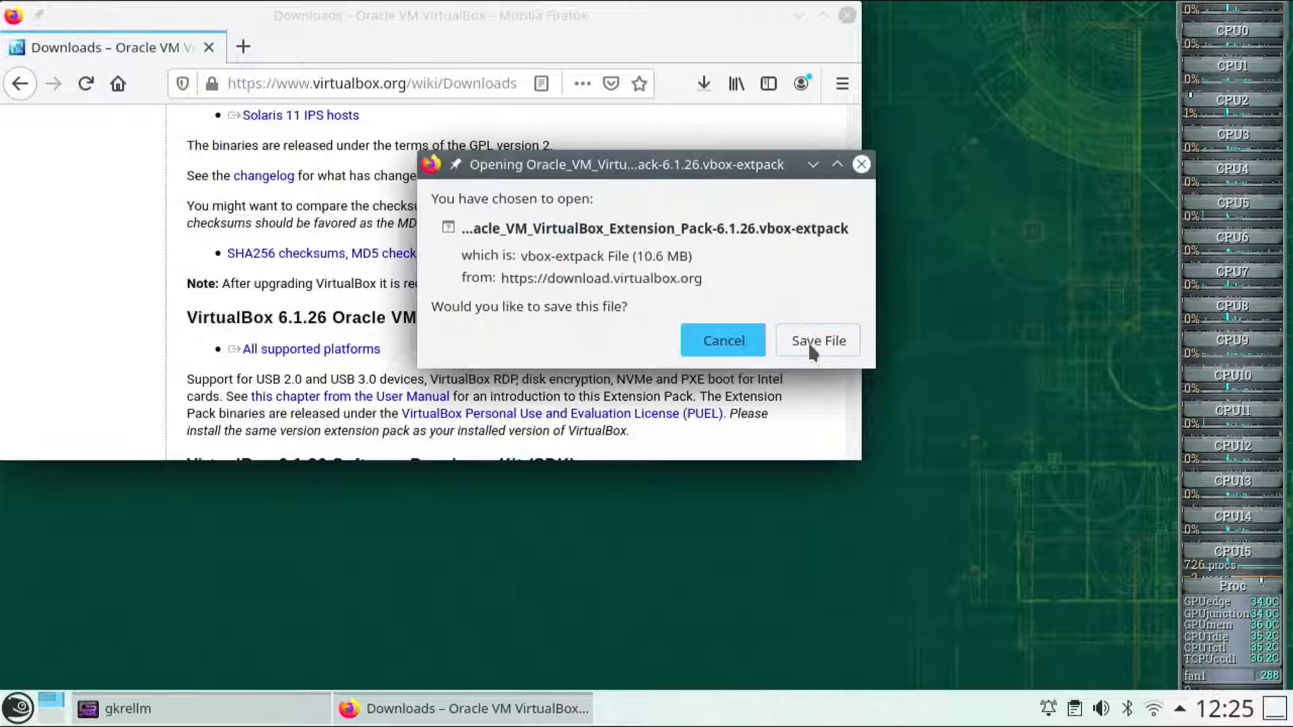
pyautogui.click(738, 348)
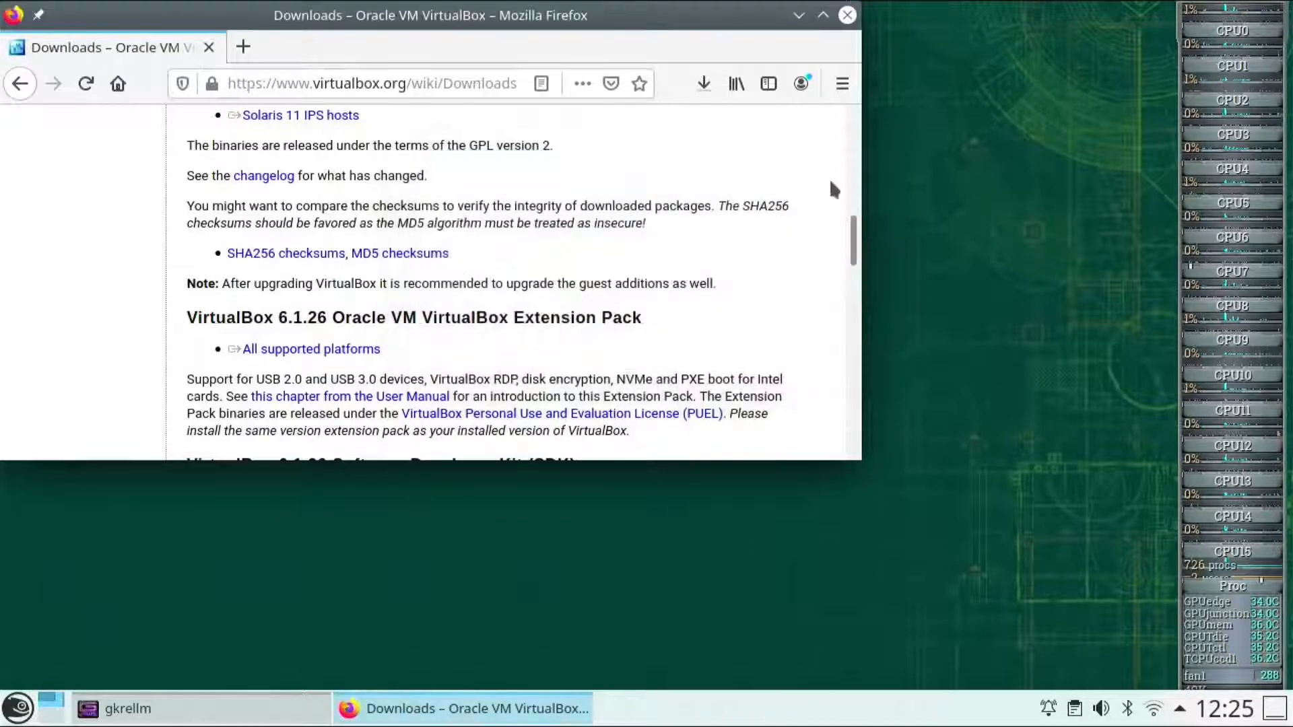
pyautogui.click(847, 16)
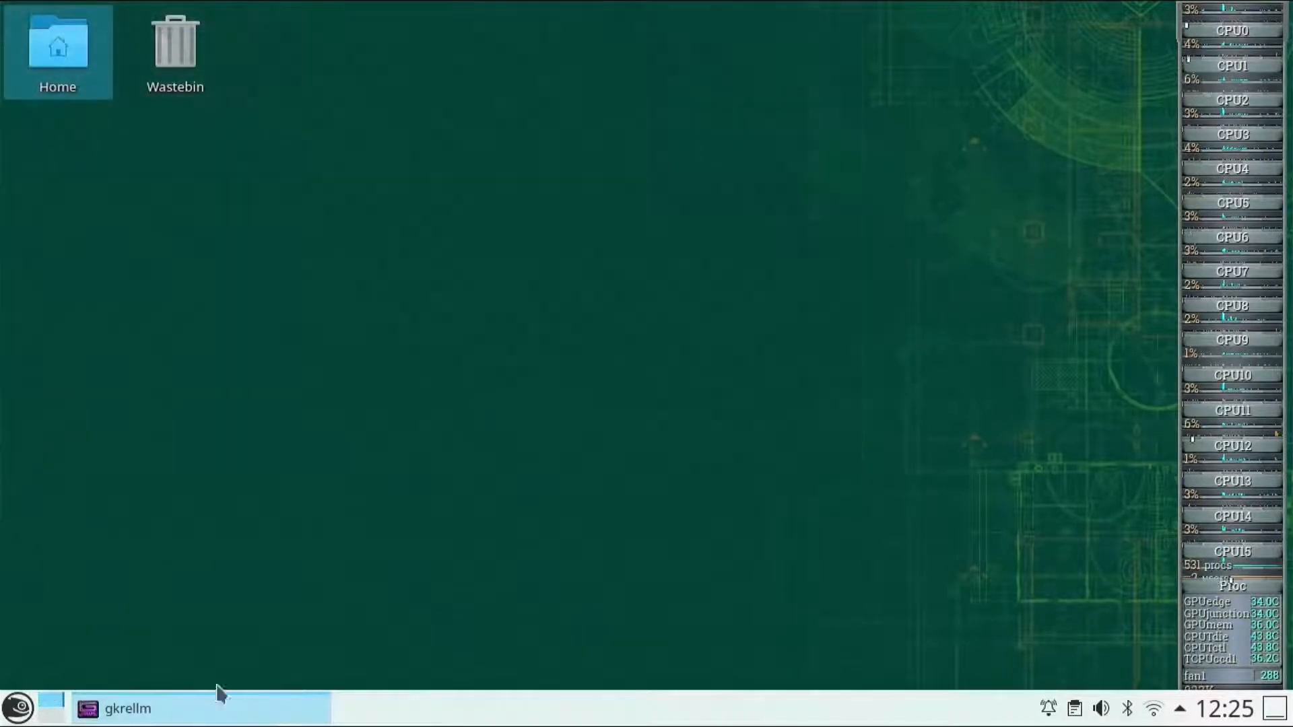
# - Open the needed rpm folder inside Downloads in the Dolphin file manager
pyautogui.click(74, 79)
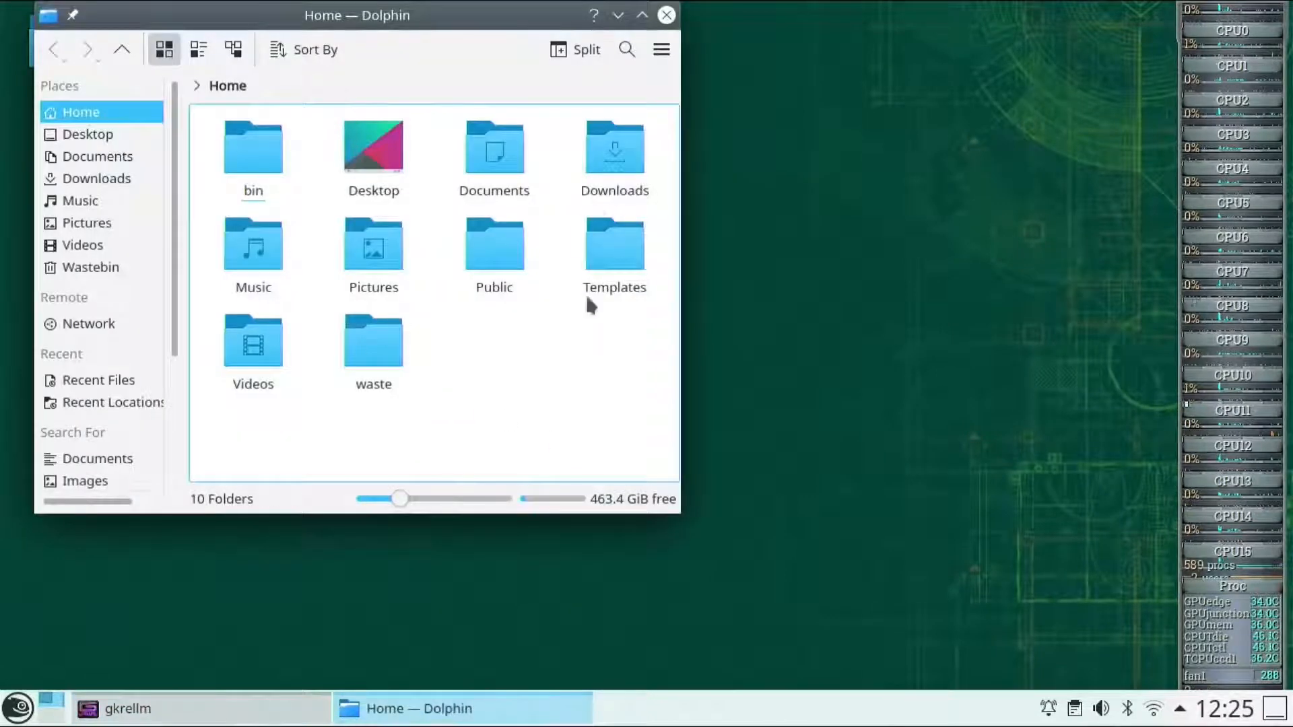
pyautogui.click(615, 162)
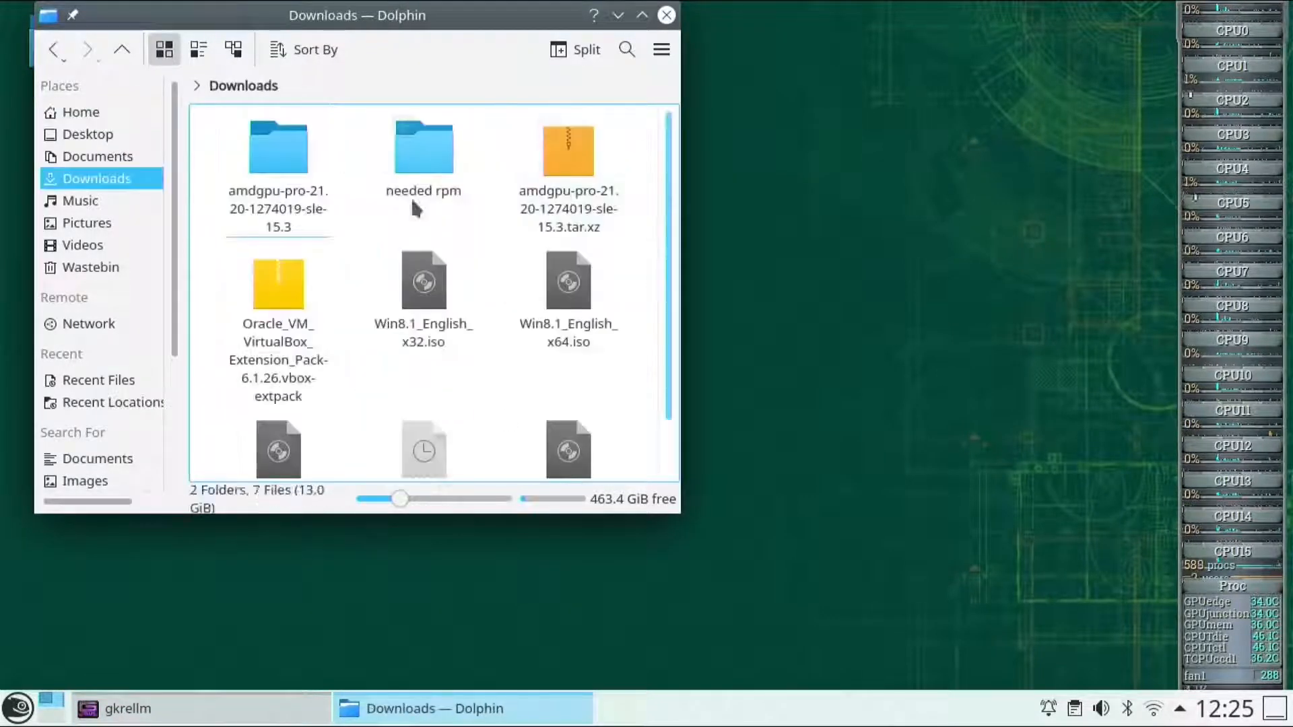
pyautogui.click(408, 161)
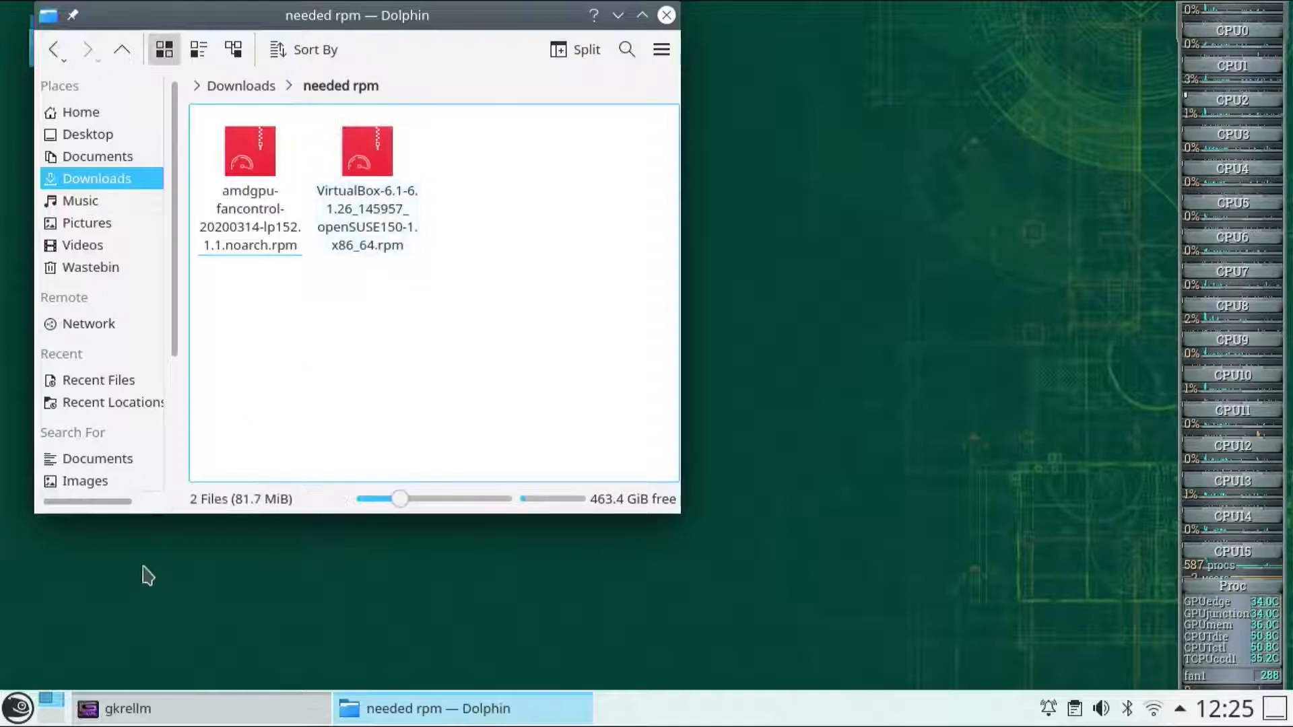
# - Launch YaST from the System applications and authorize it with the root password
pyautogui.click(18, 709)
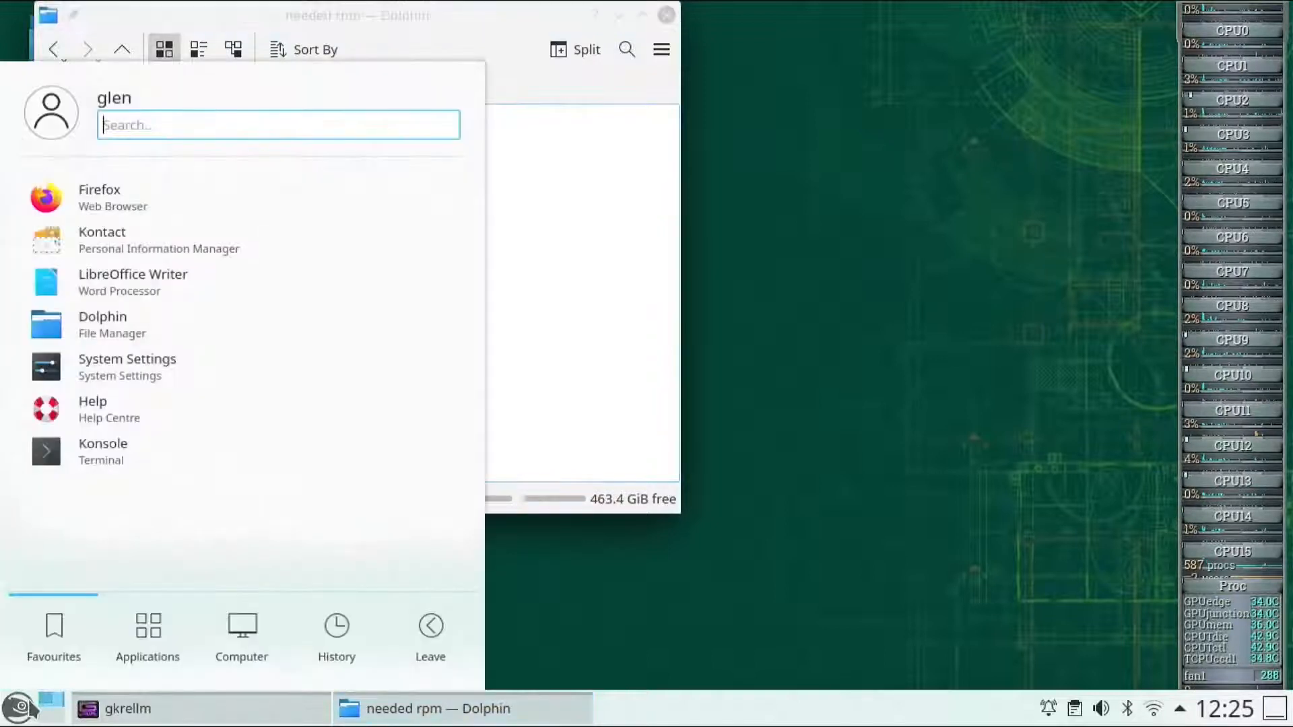
pyautogui.moveTo(133, 639)
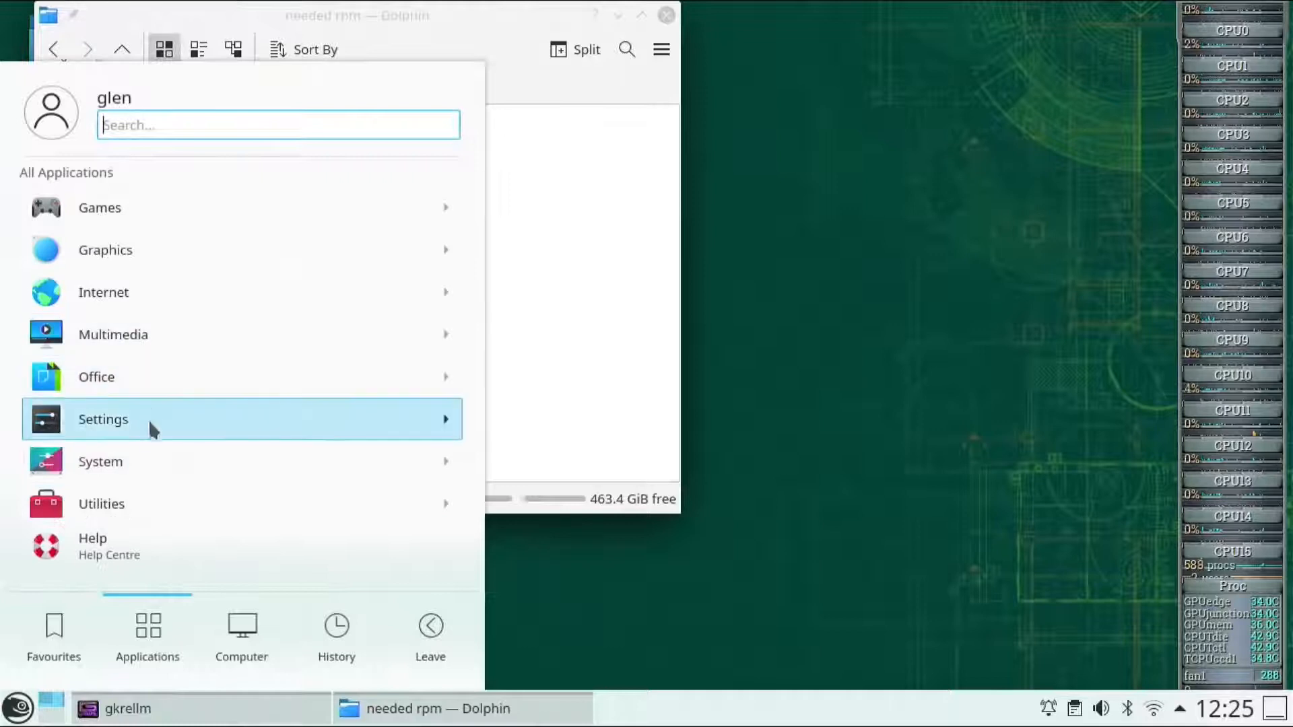
pyautogui.click(151, 465)
pyautogui.scroll(-3, 130, 502)
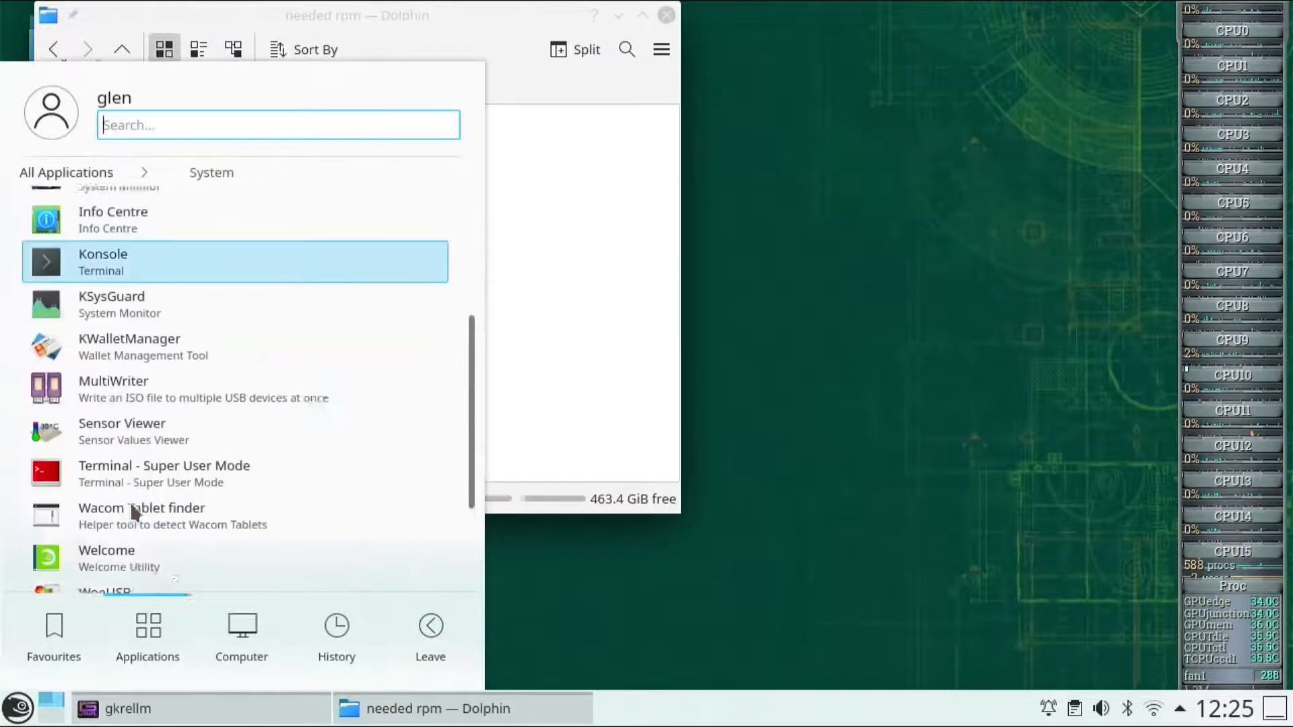
pyautogui.scroll(-2, 131, 501)
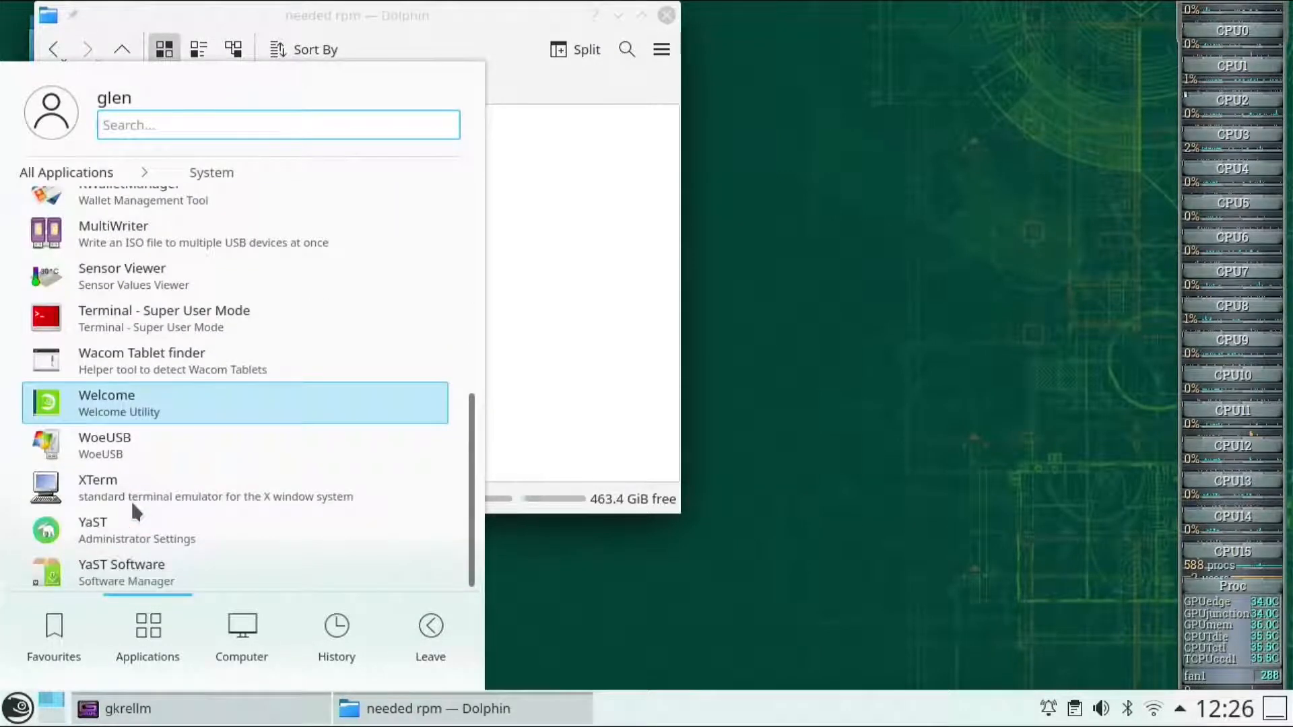
pyautogui.click(128, 539)
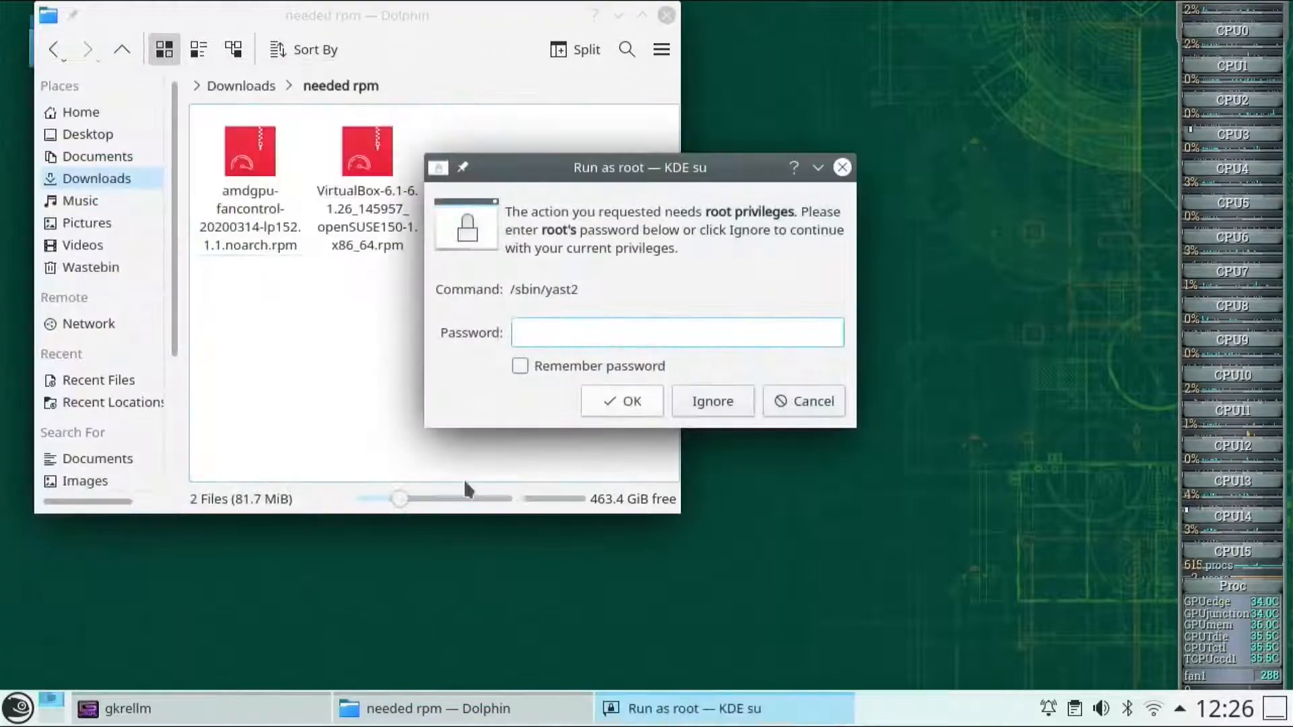
pyautogui.write('********')
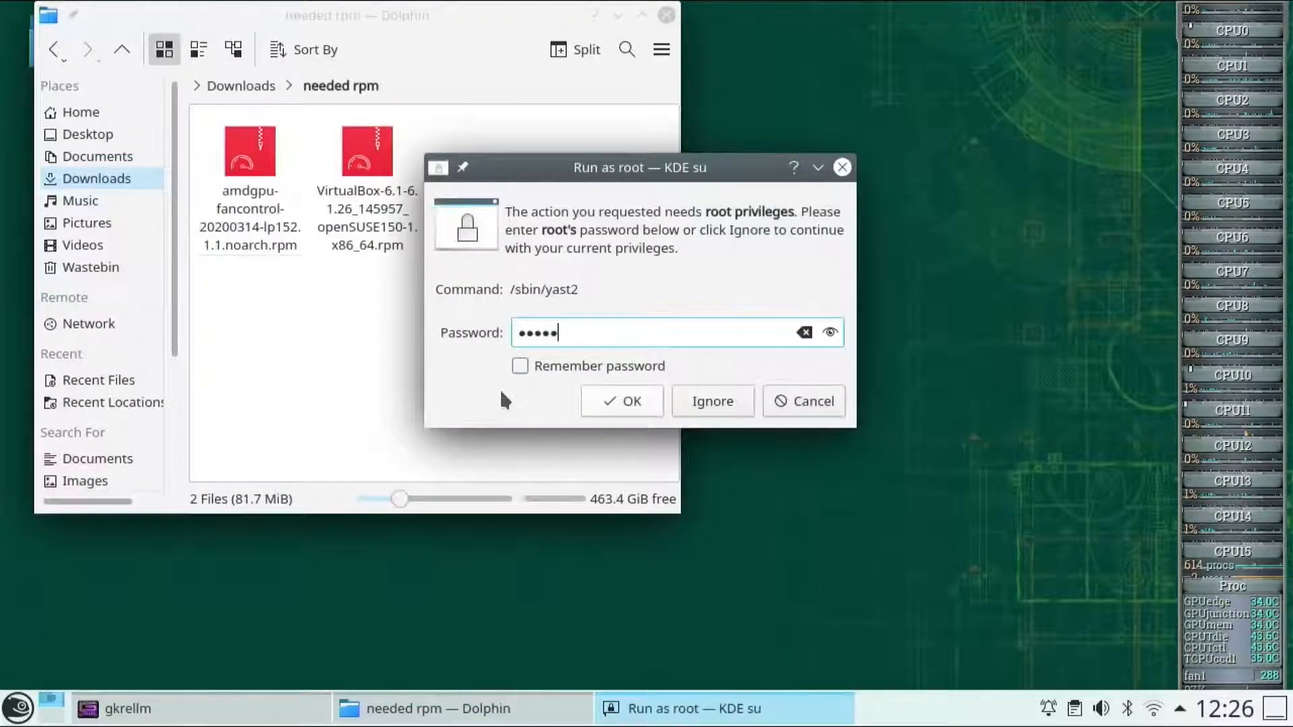
pyautogui.press('Return')
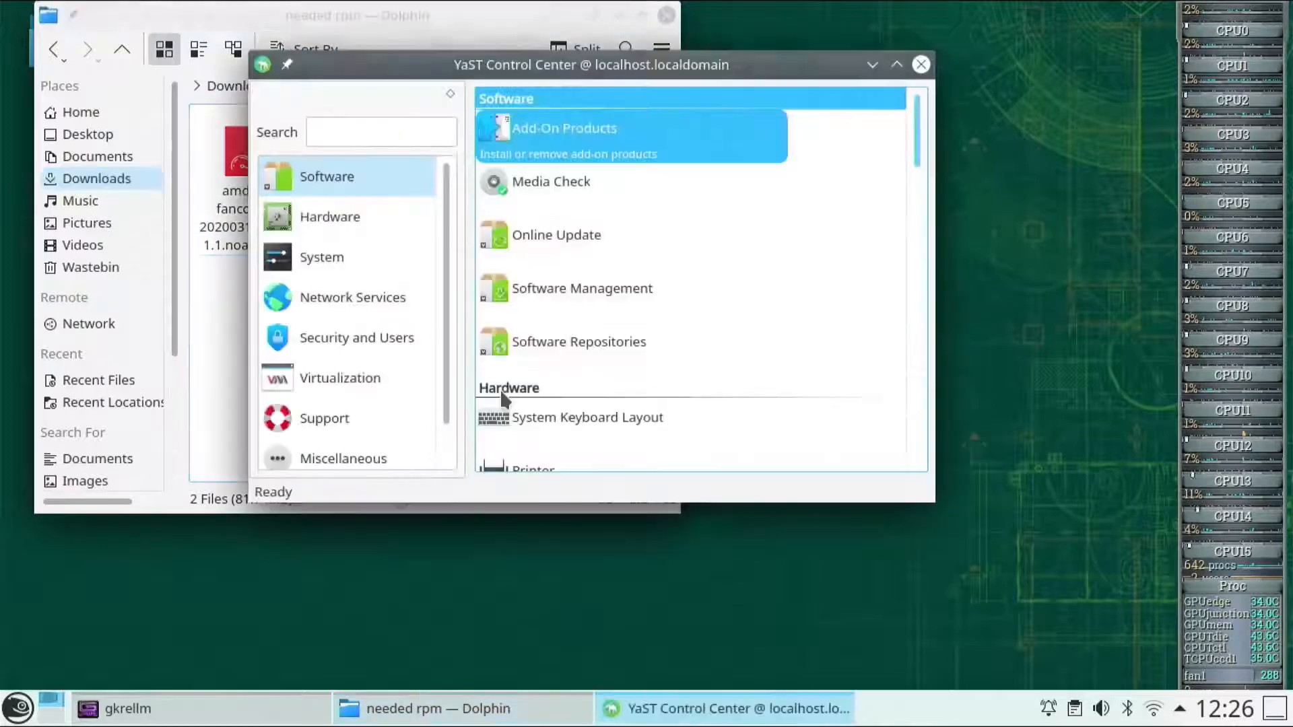
# - Refresh only the personal rpms repository in Software Repositories and accept the repository settings
pyautogui.click(540, 345)
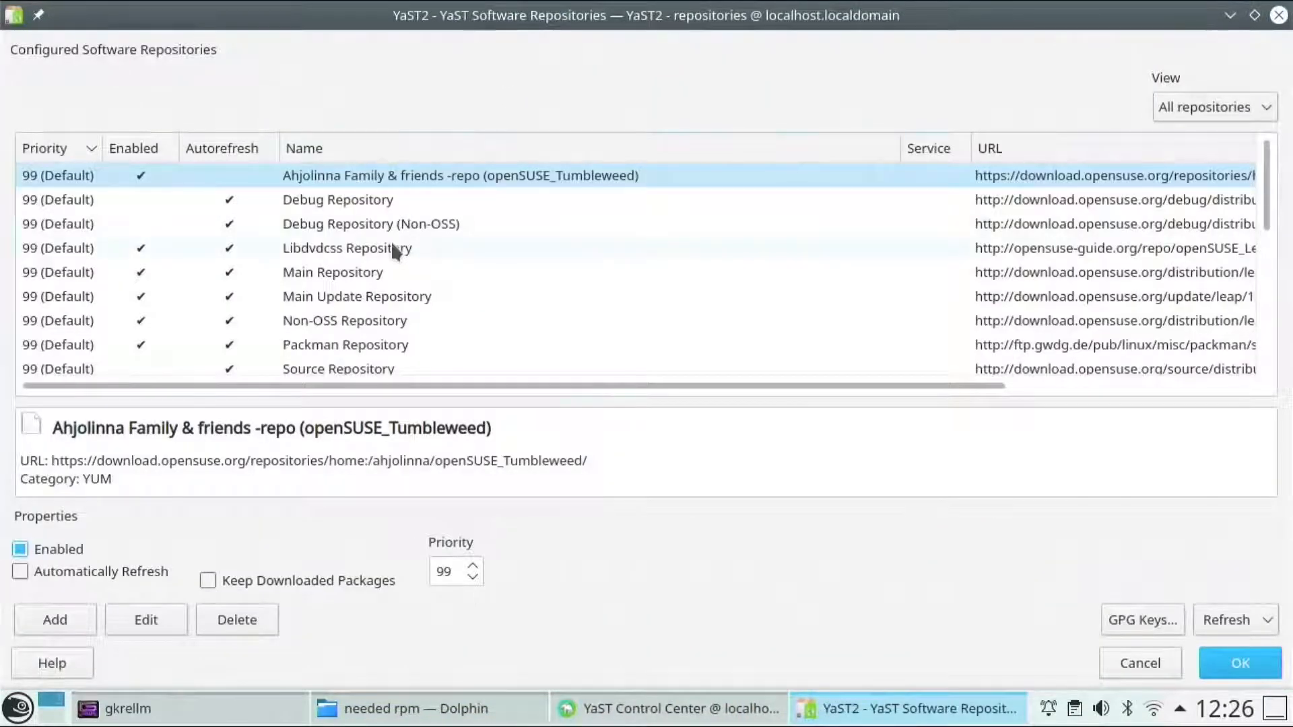
pyautogui.scroll(-4, 392, 244)
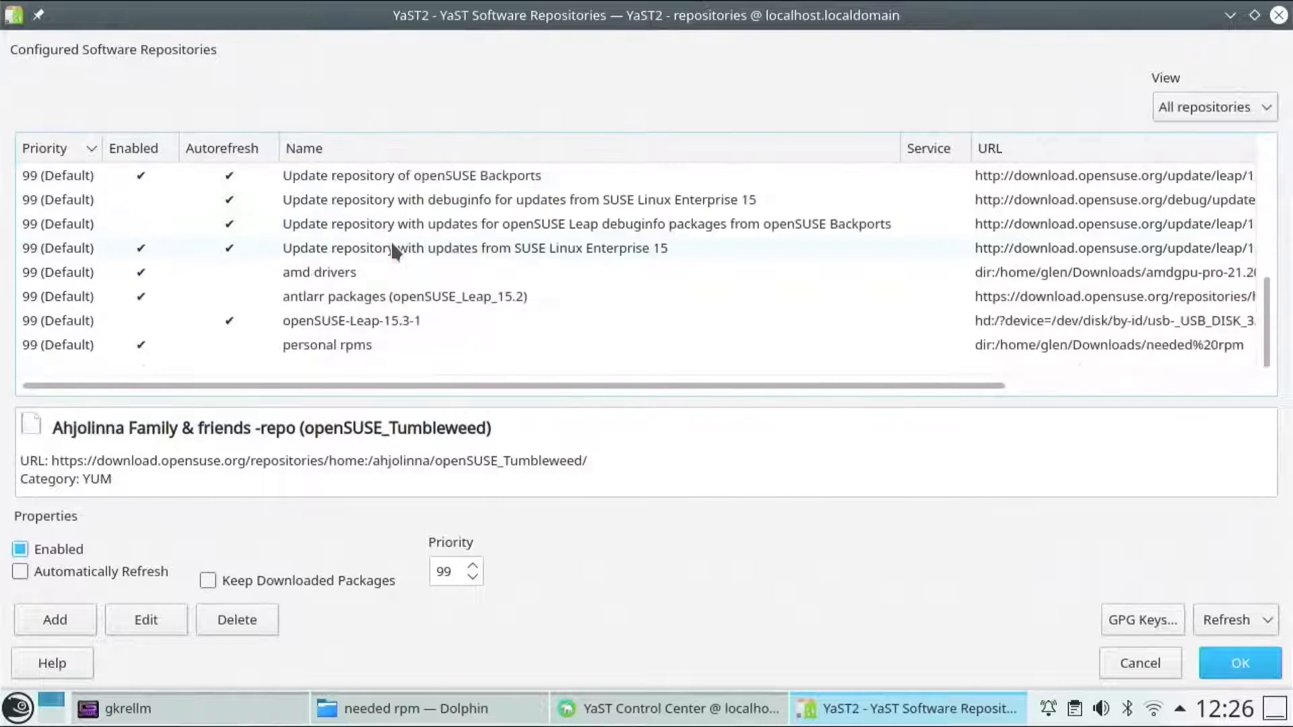
pyautogui.click(343, 342)
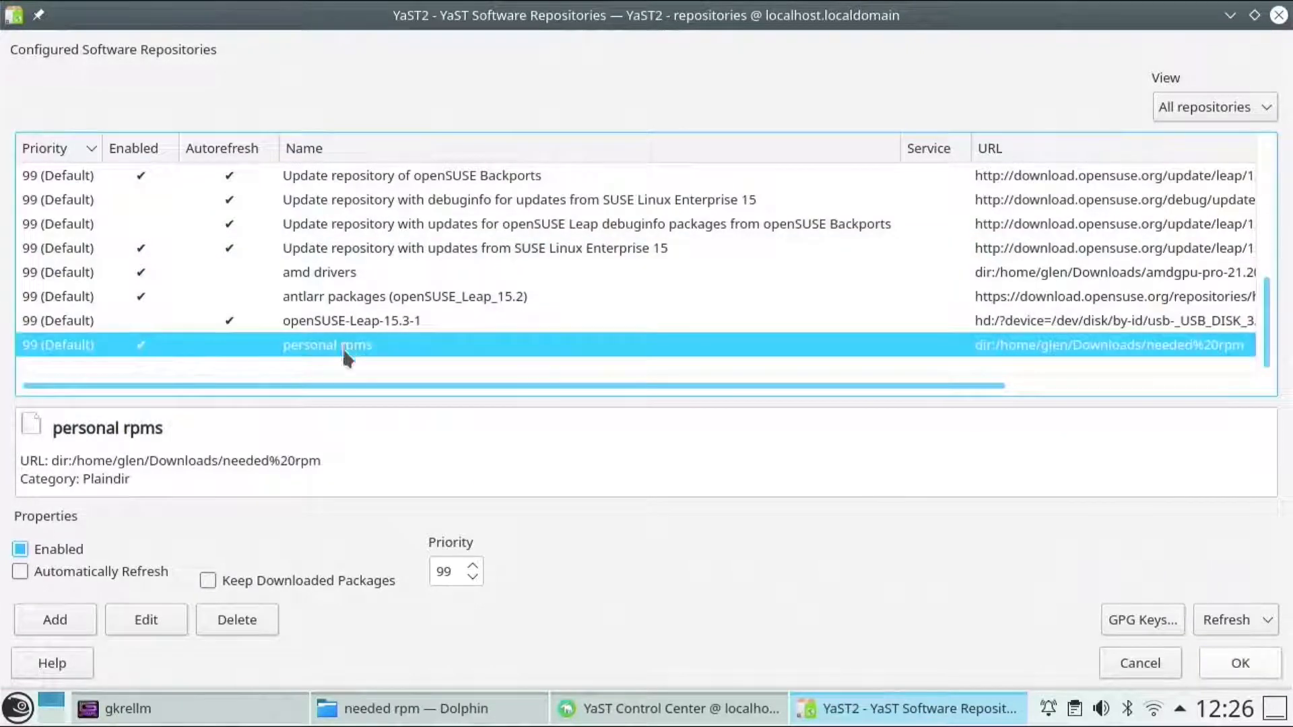
pyautogui.click(1236, 620)
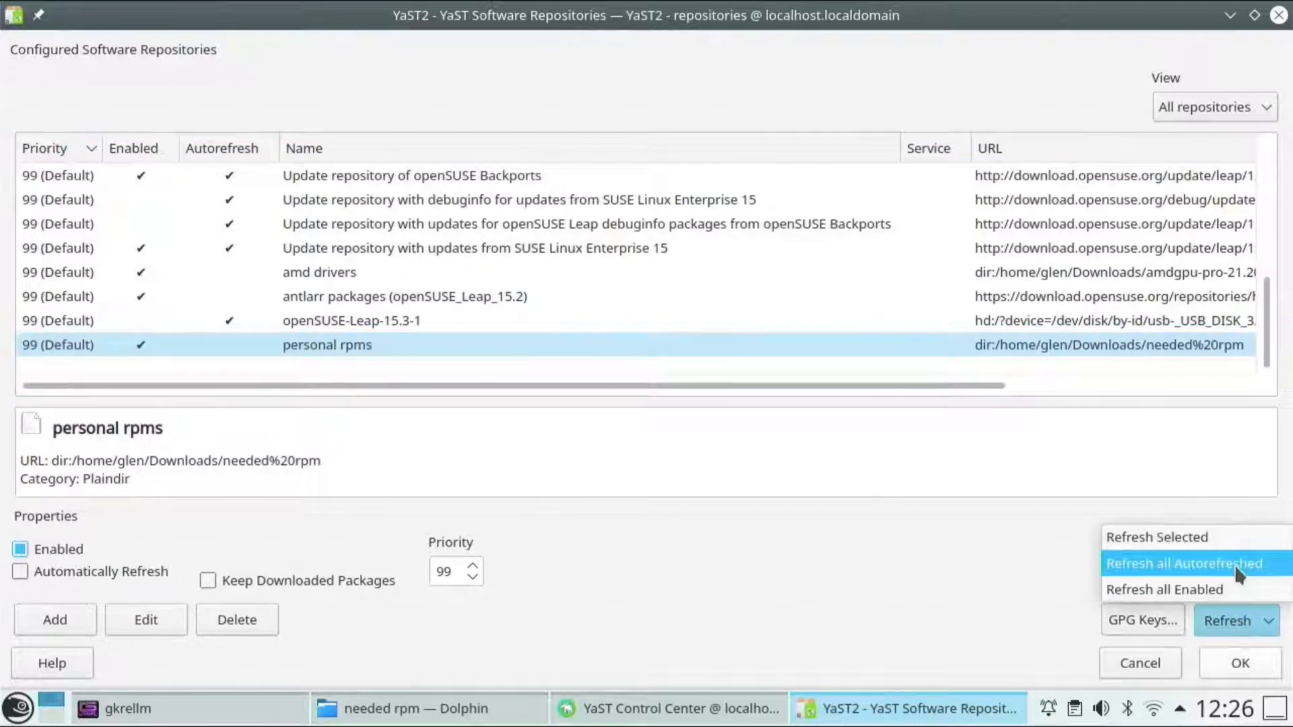
pyautogui.click(1204, 536)
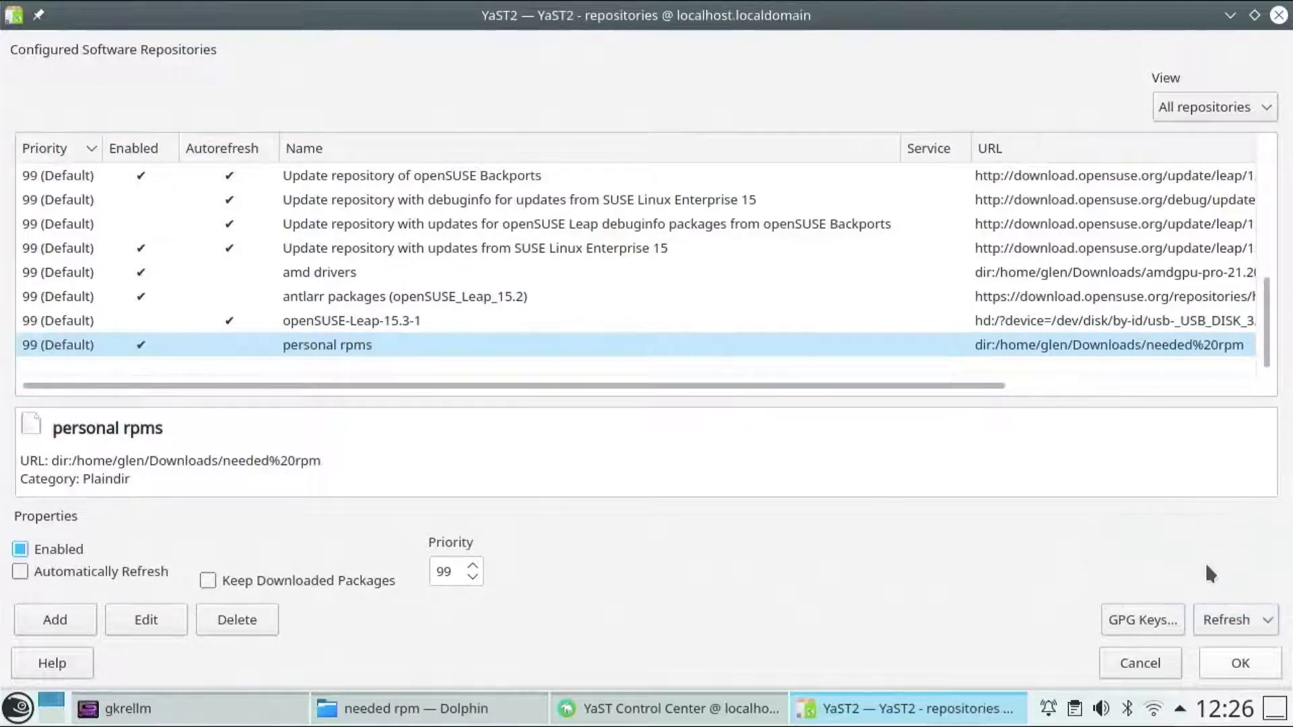
pyautogui.click(1238, 660)
# - Open Software Management and search the packages for virtualbox
pyautogui.click(576, 274)
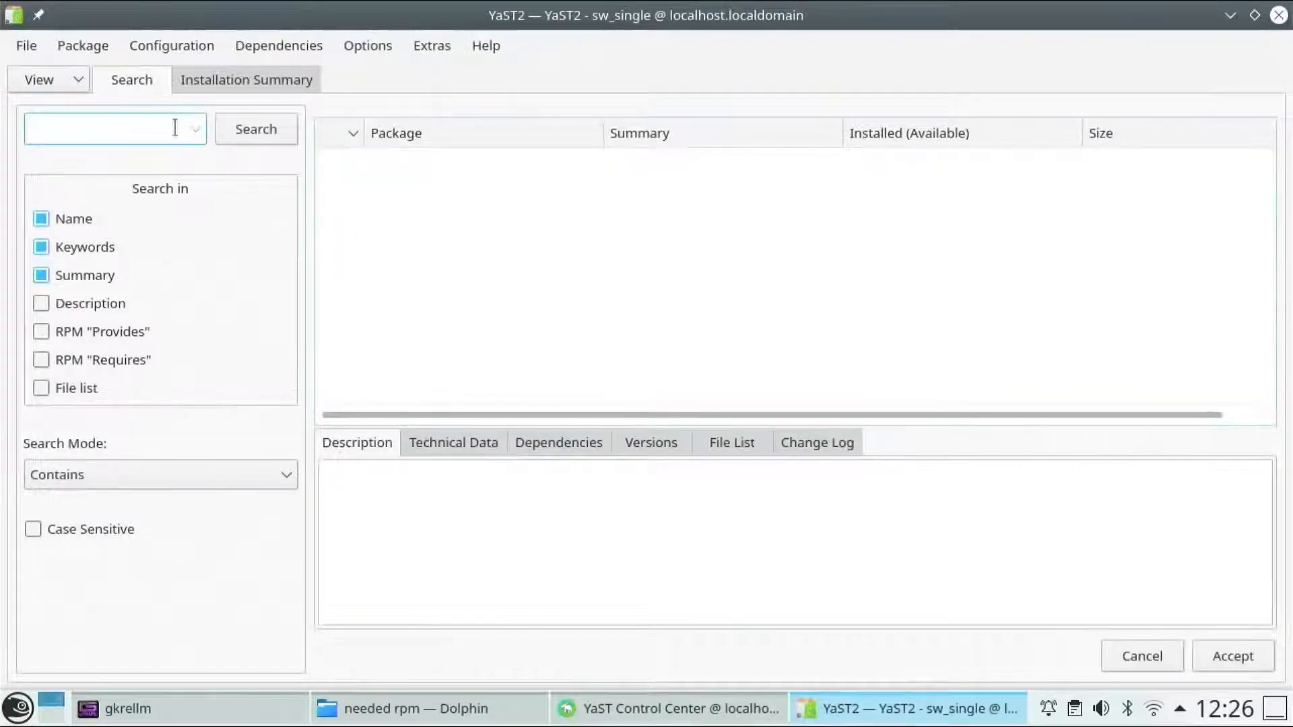
pyautogui.write('virtualbox')
pyautogui.press('Return')
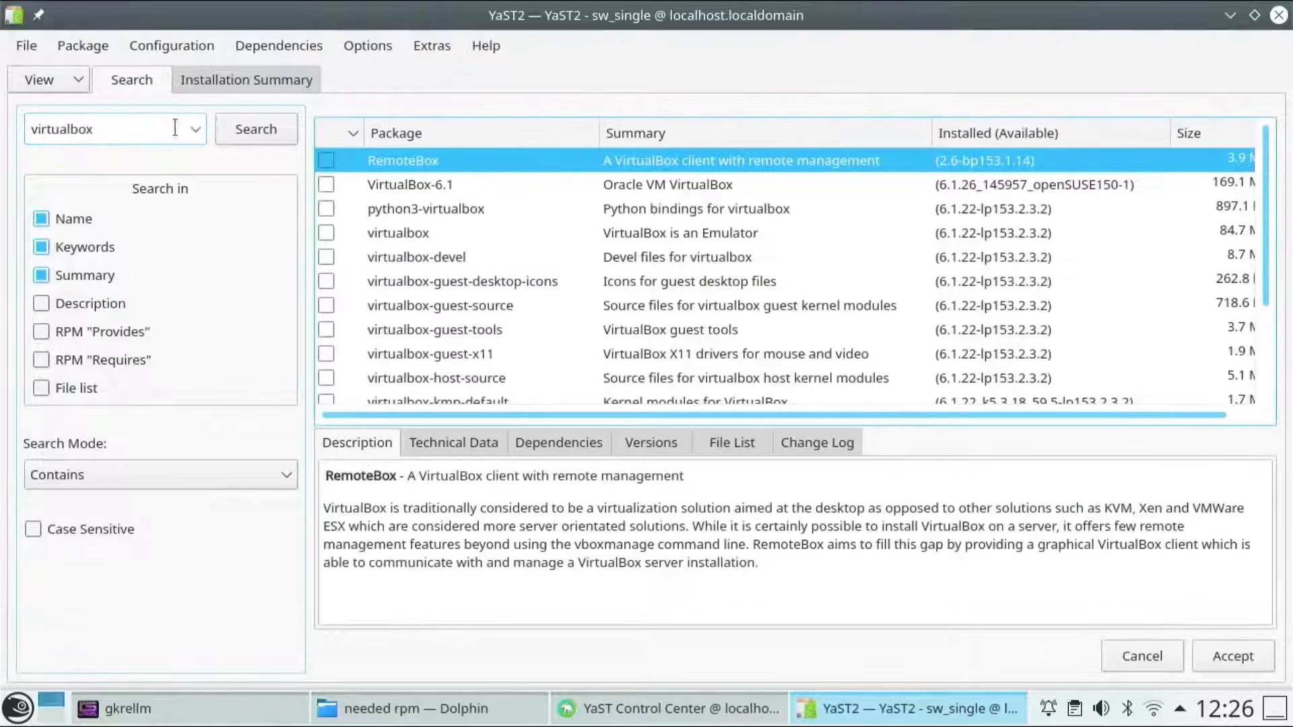
# - Move the YaST windows aside to view the VirtualBox RPM in the needed rpm folder, and maximize the package manager again
pyautogui.moveTo(331, 15); pyautogui.dragTo(372, 368)
pyautogui.moveTo(365, 62); pyautogui.dragTo(797, 38)
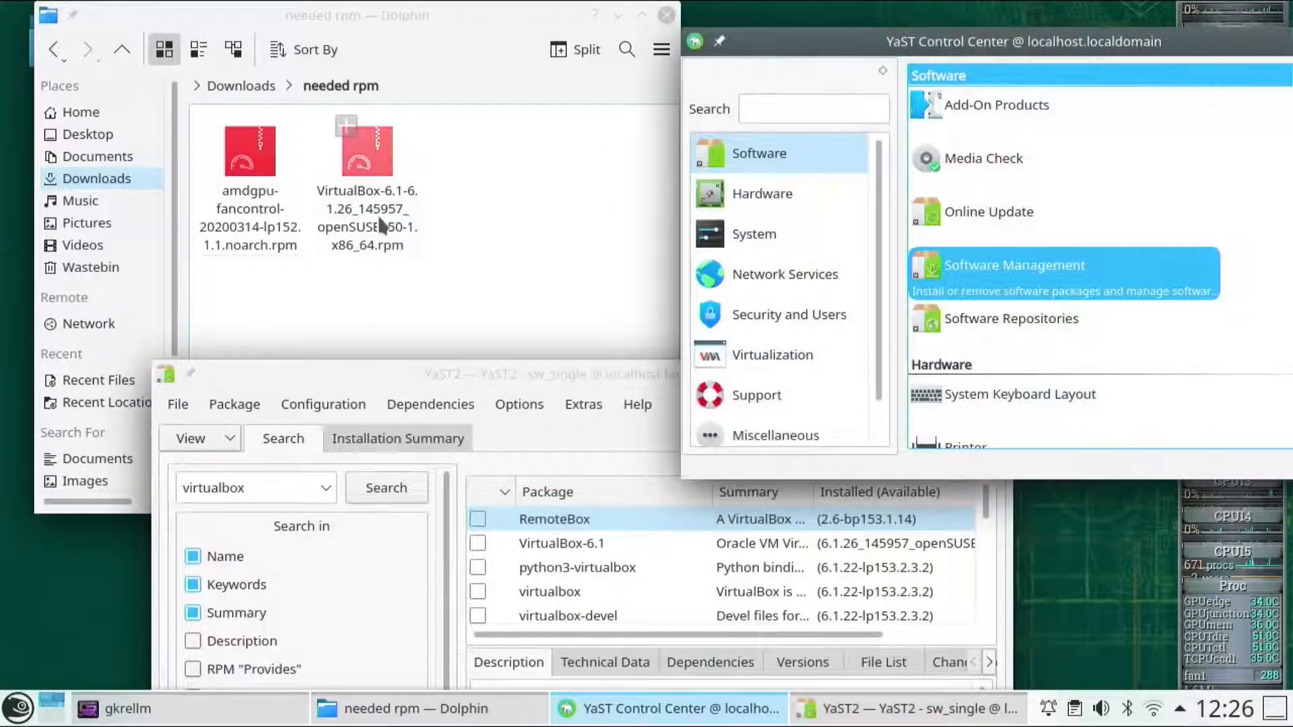
pyautogui.moveTo(535, 371); pyautogui.dragTo(556, 64)
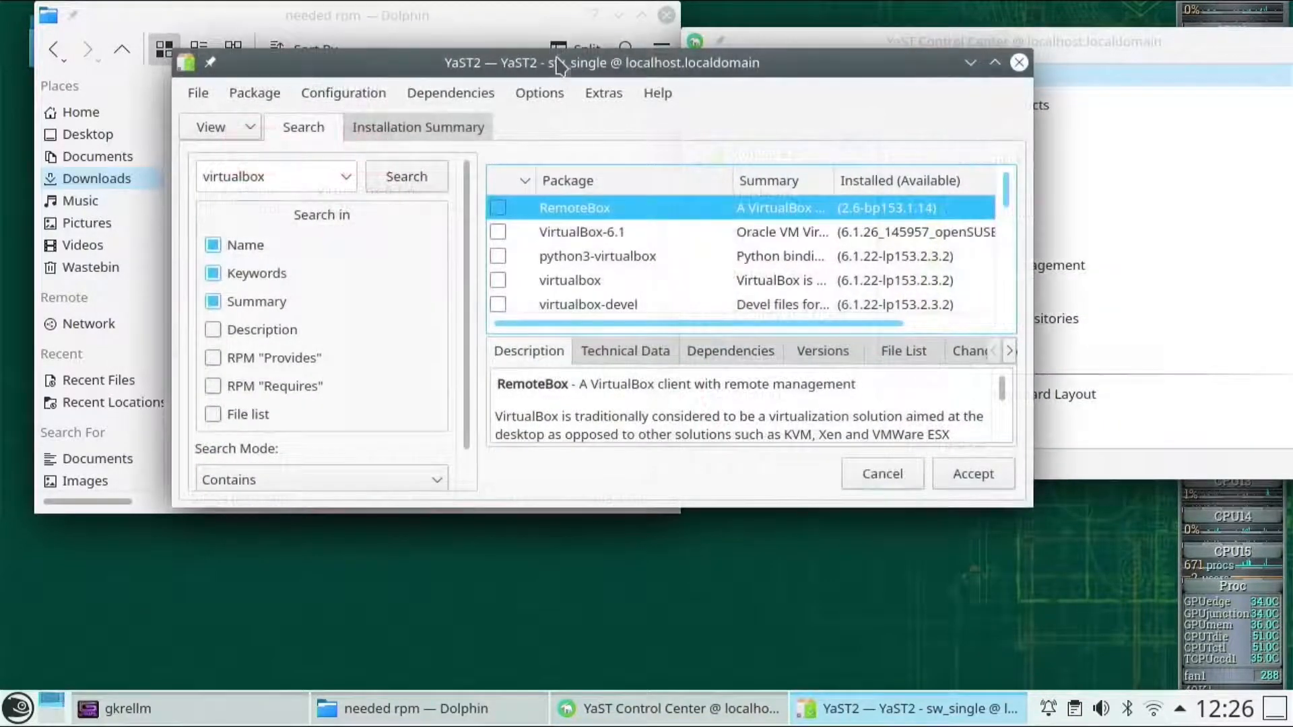
pyautogui.click(995, 62)
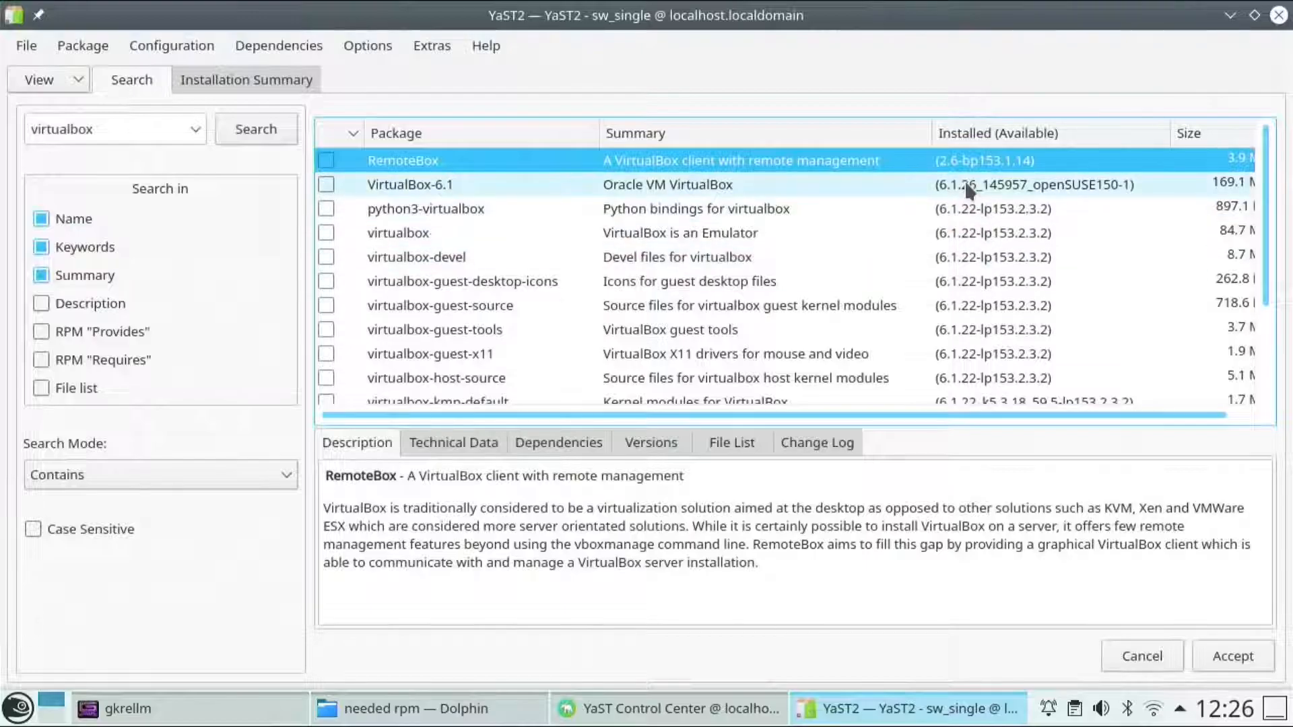
# - Install the VirtualBox-6.1 package version 6.1.26, ignoring the failed integrity check, and finish the installation report
pyautogui.click(327, 180)
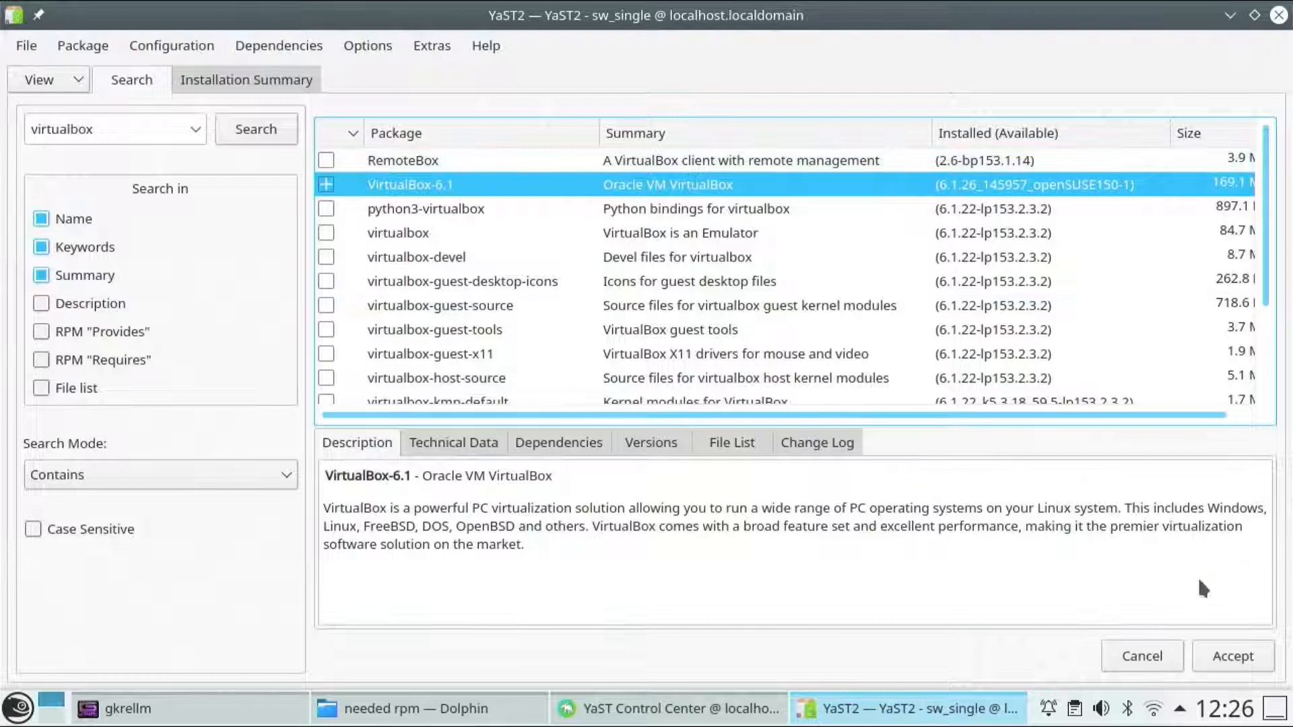
pyautogui.click(1227, 650)
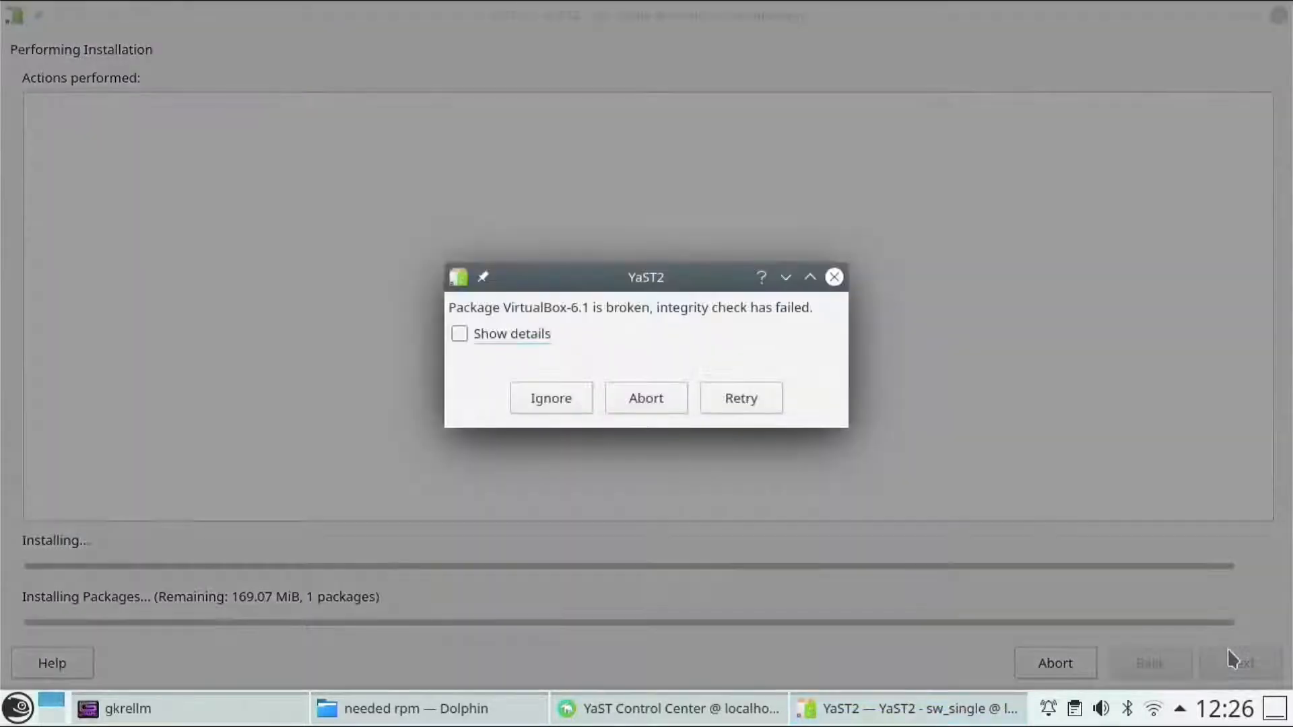
pyautogui.click(563, 394)
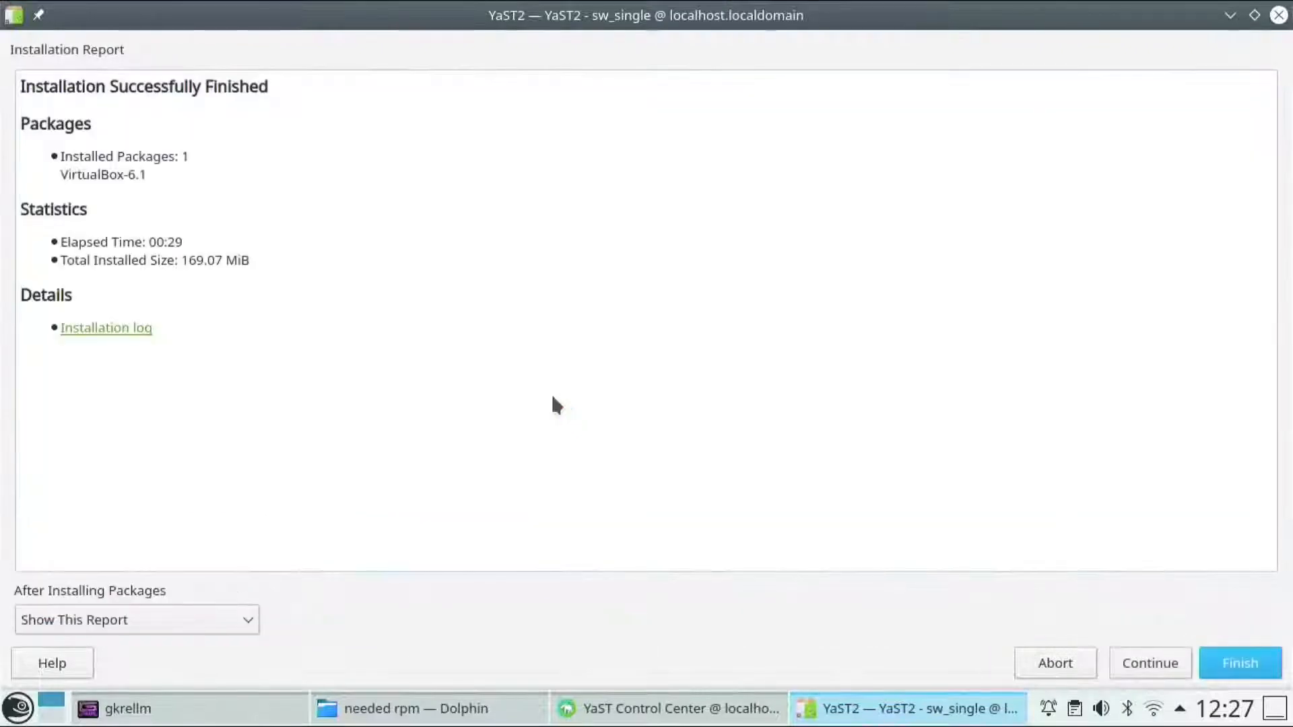
pyautogui.click(1214, 668)
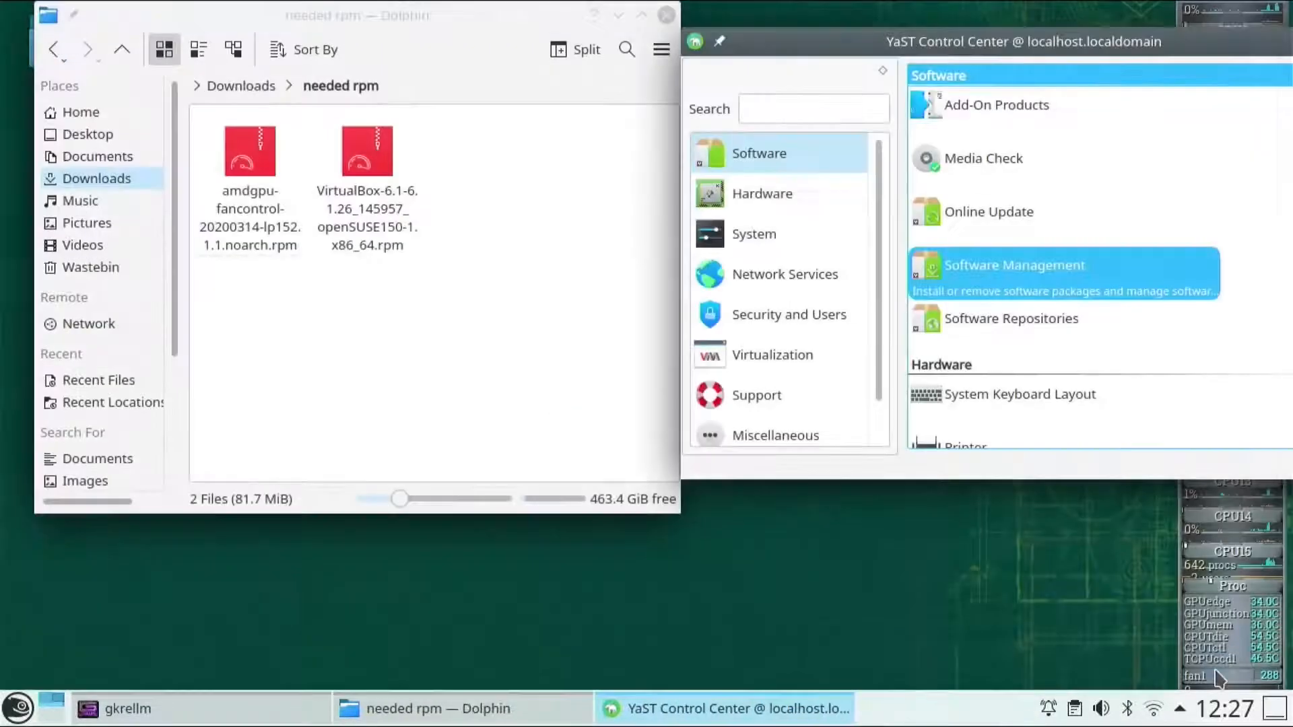
# - Edit the existing local user in User and Group Management, ensure vboxusers is selected under additional groups, and accept the user settings
pyautogui.click(770, 314)
pyautogui.moveTo(848, 47); pyautogui.dragTo(377, 58)
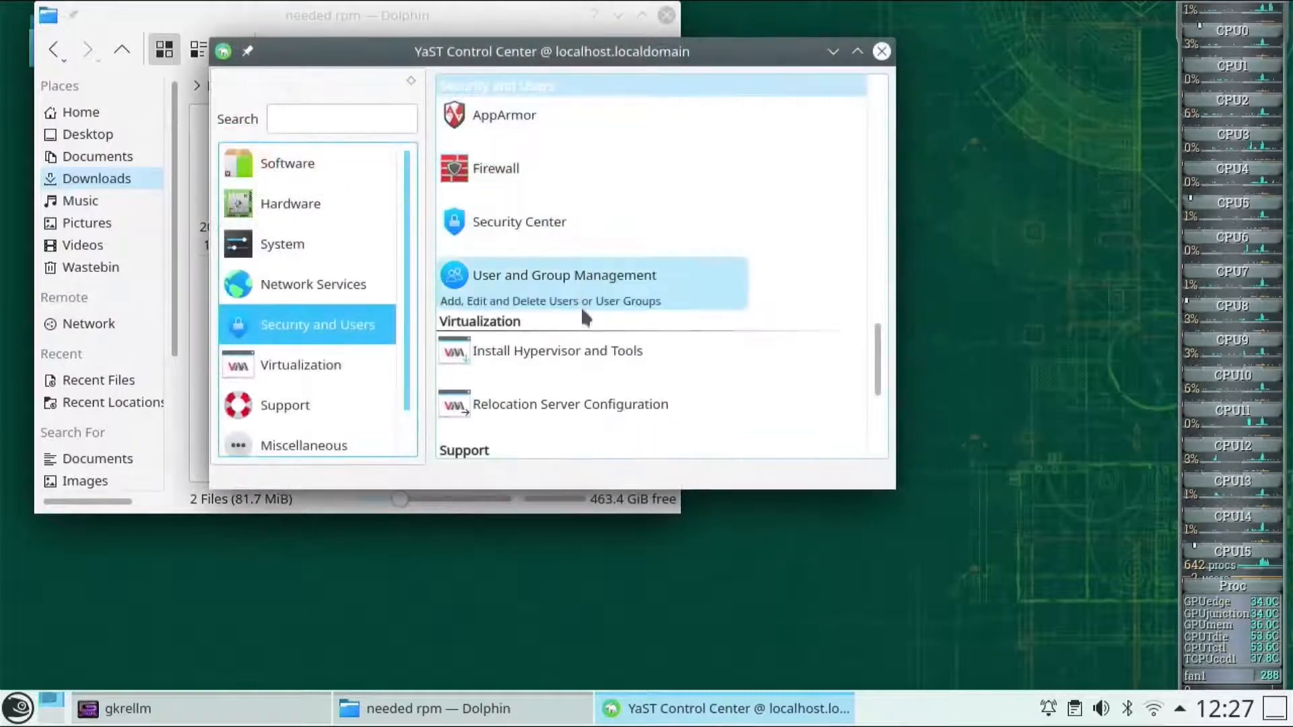
pyautogui.click(584, 268)
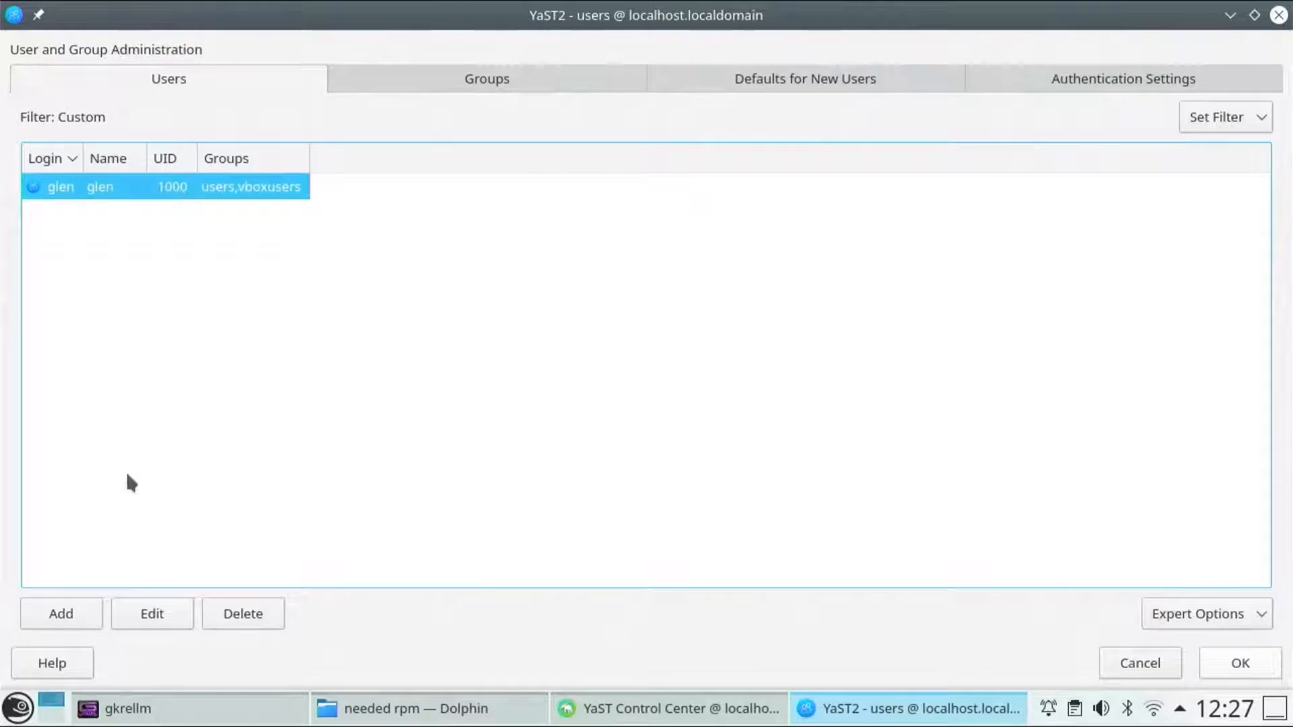
pyautogui.click(123, 617)
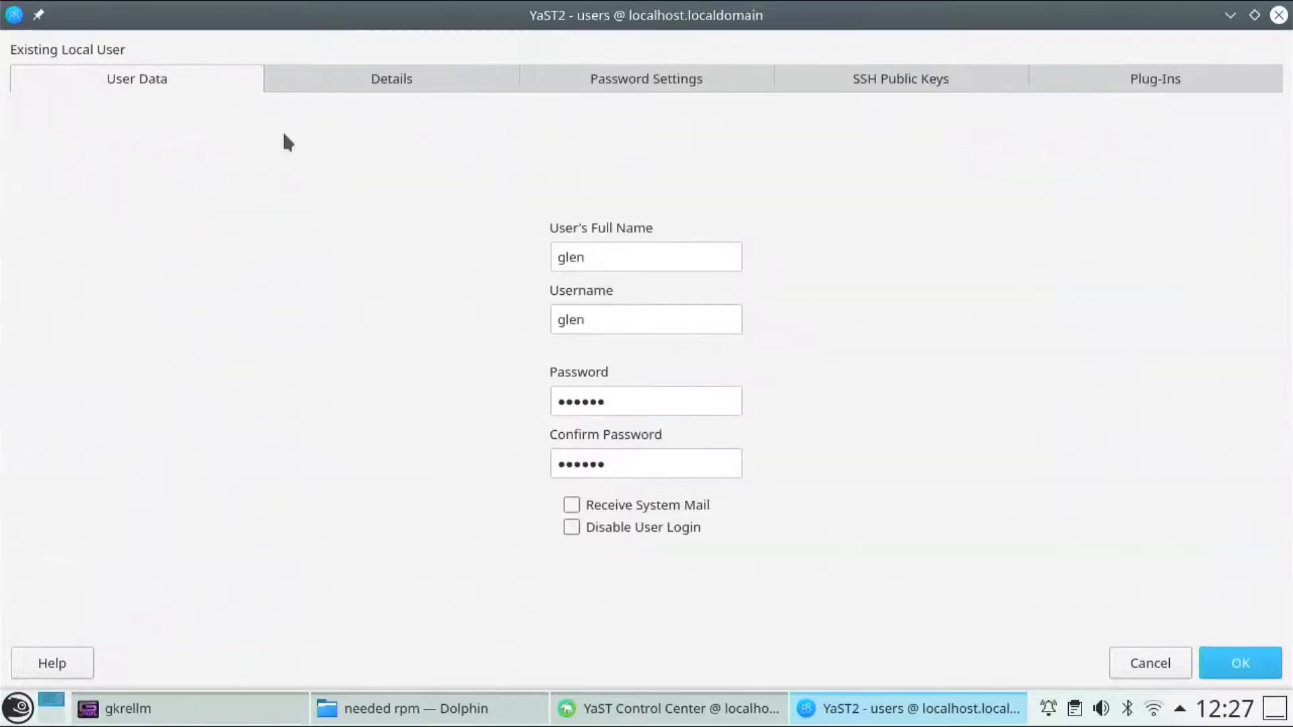
pyautogui.click(353, 81)
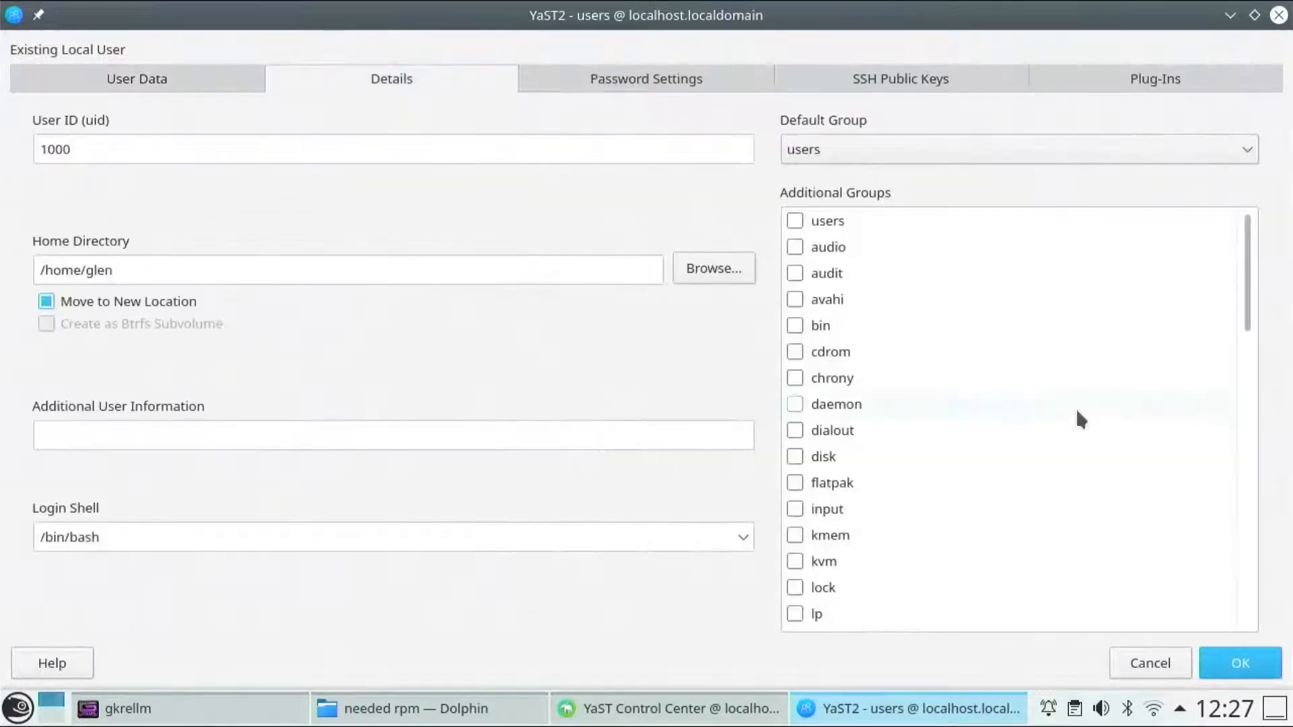
pyautogui.scroll(-15, 993, 297)
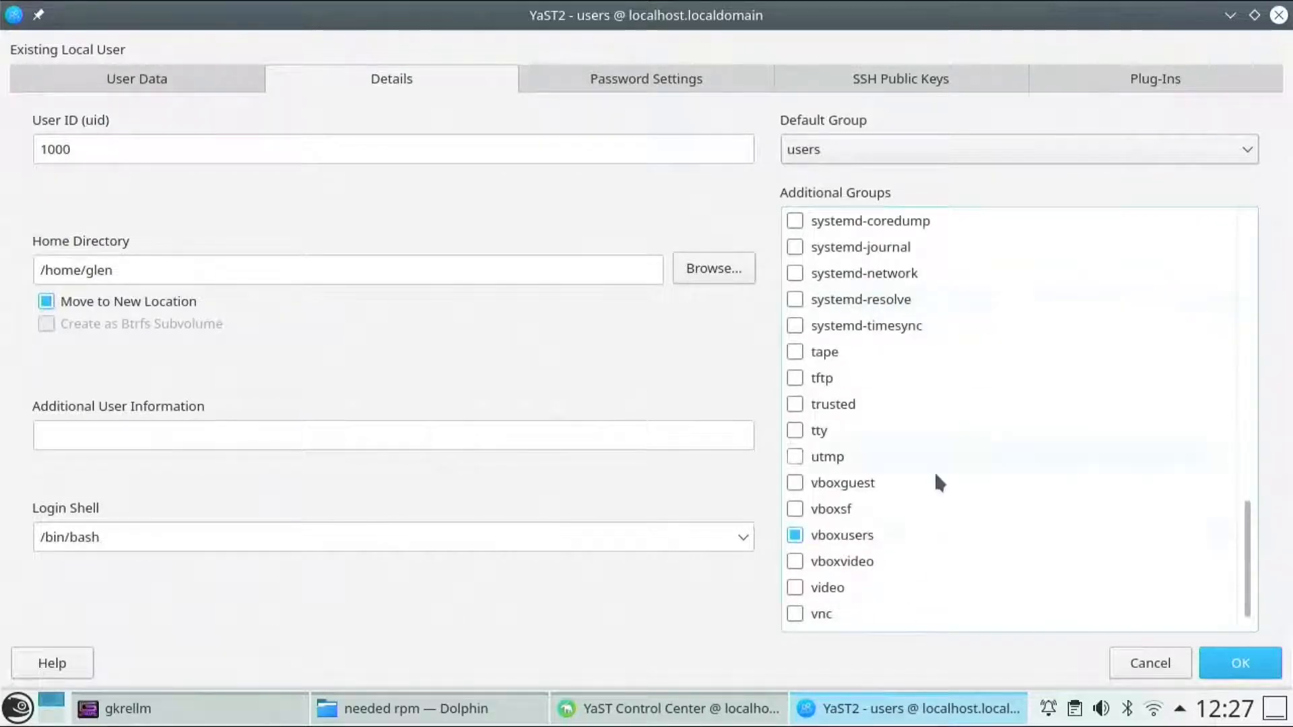
pyautogui.click(862, 536)
pyautogui.click(1223, 662)
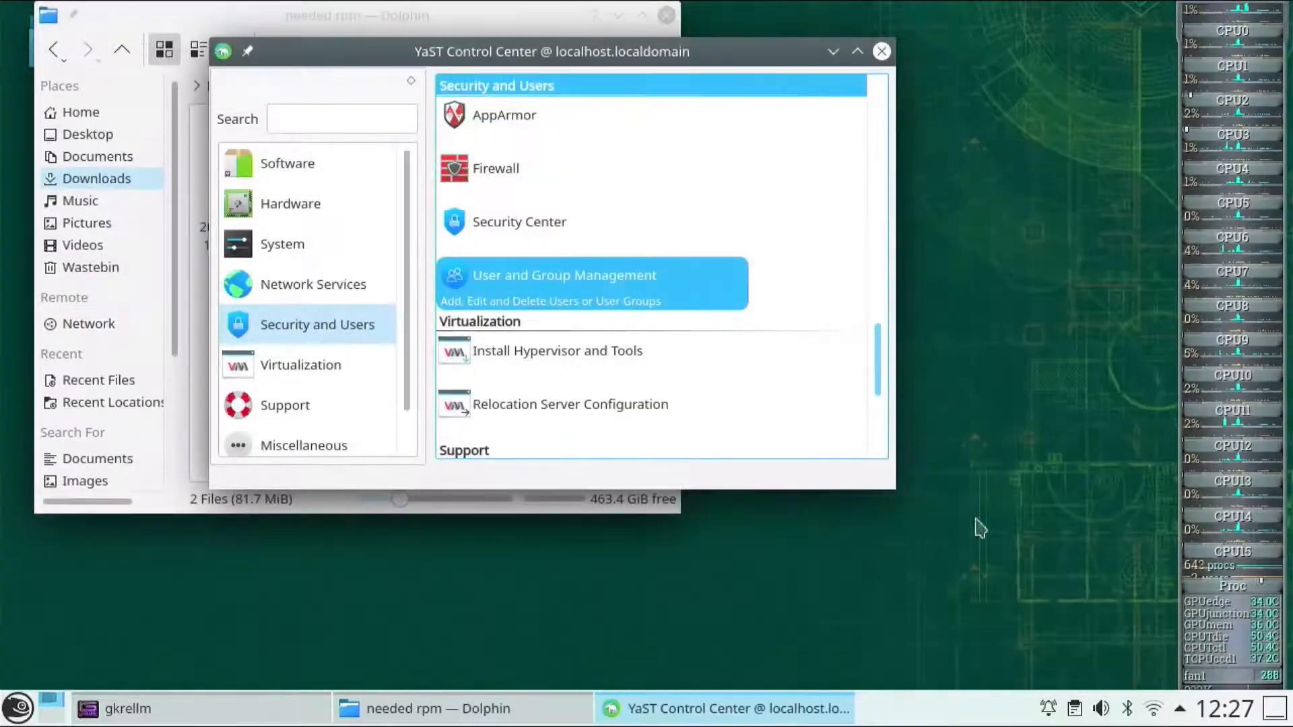
# - Close the YaST Control Center and the needed rpm folder, and launch Oracle VM VirtualBox by searching for virtualbox
pyautogui.click(882, 51)
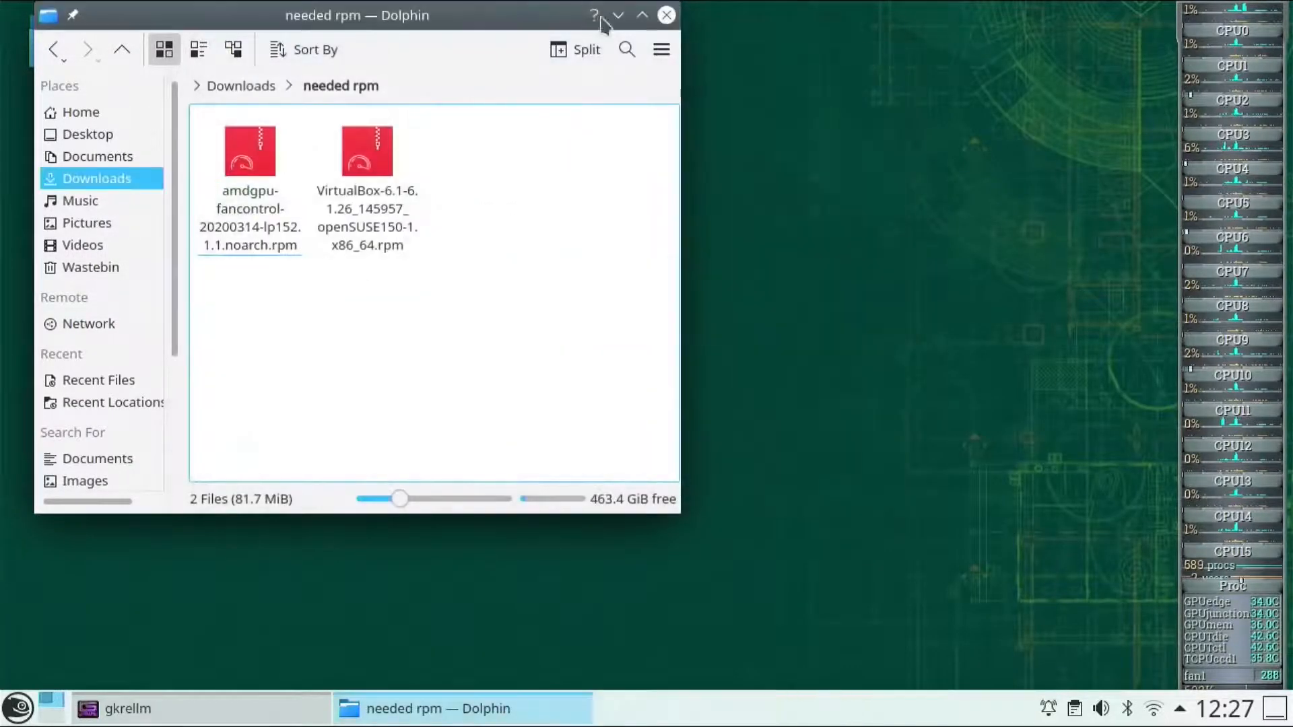
pyautogui.click(666, 15)
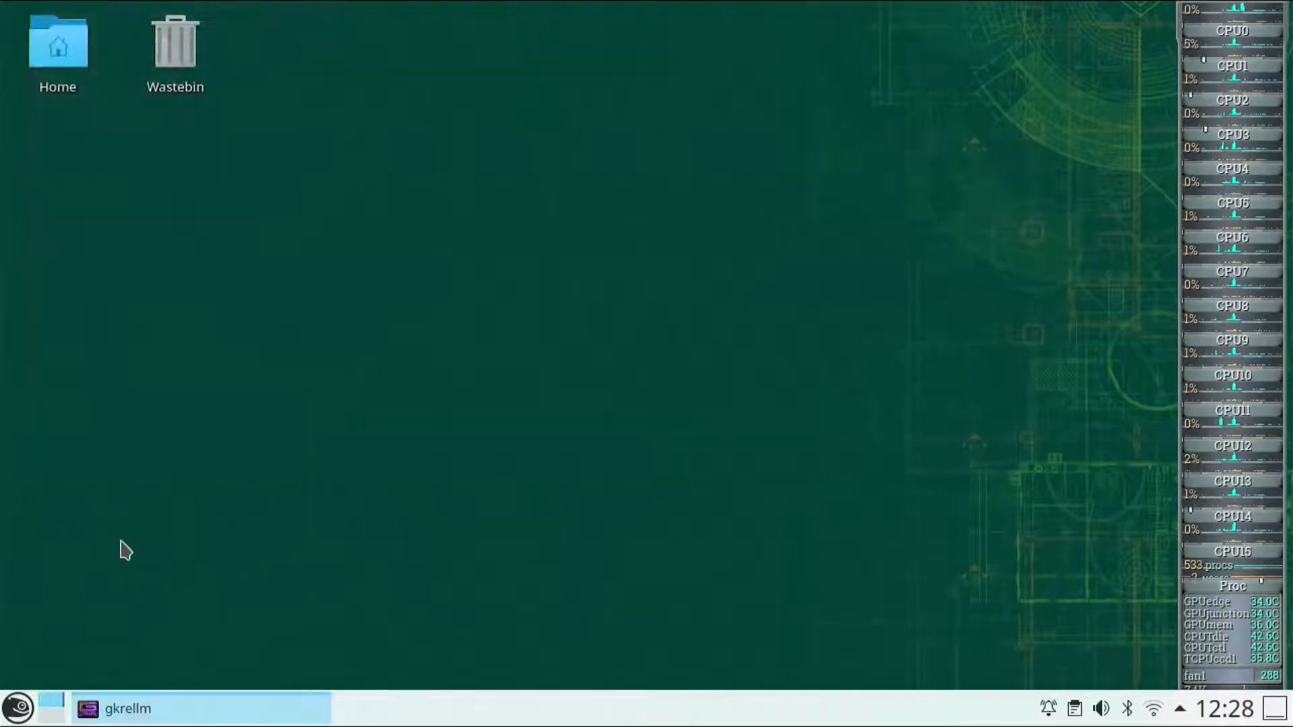
pyautogui.click(19, 707)
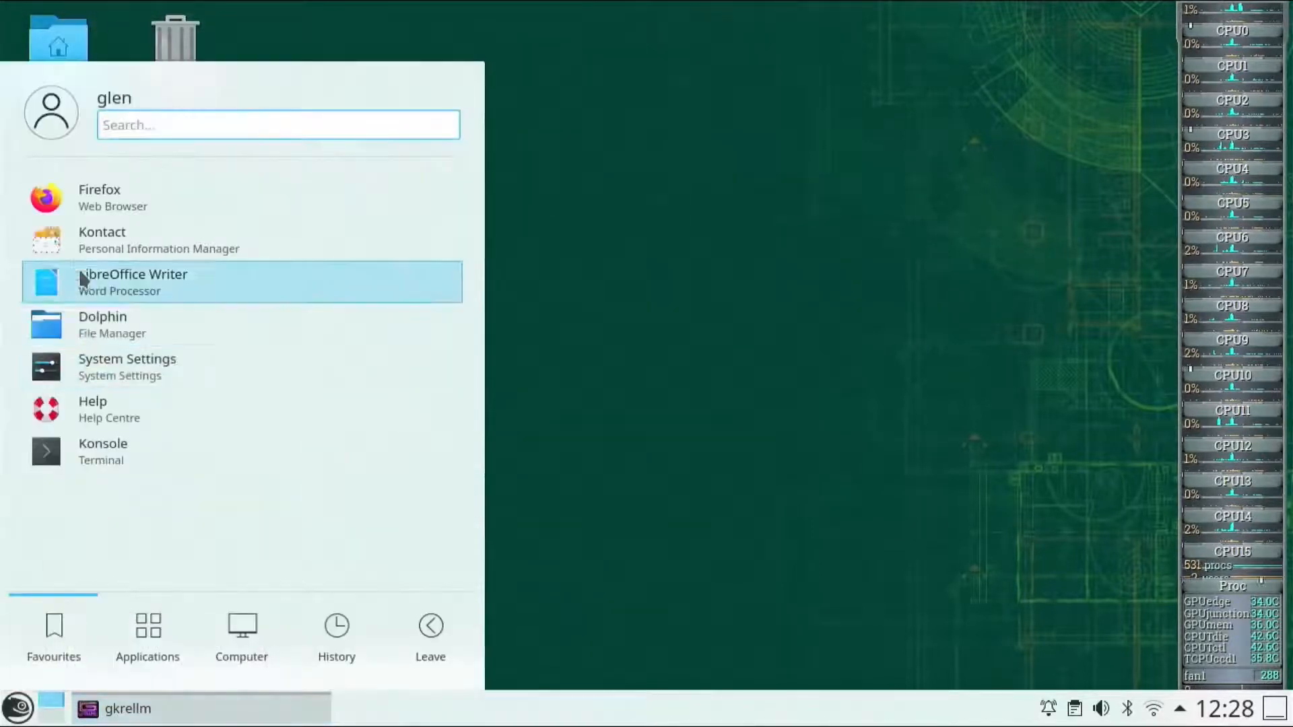
pyautogui.write('virtua')
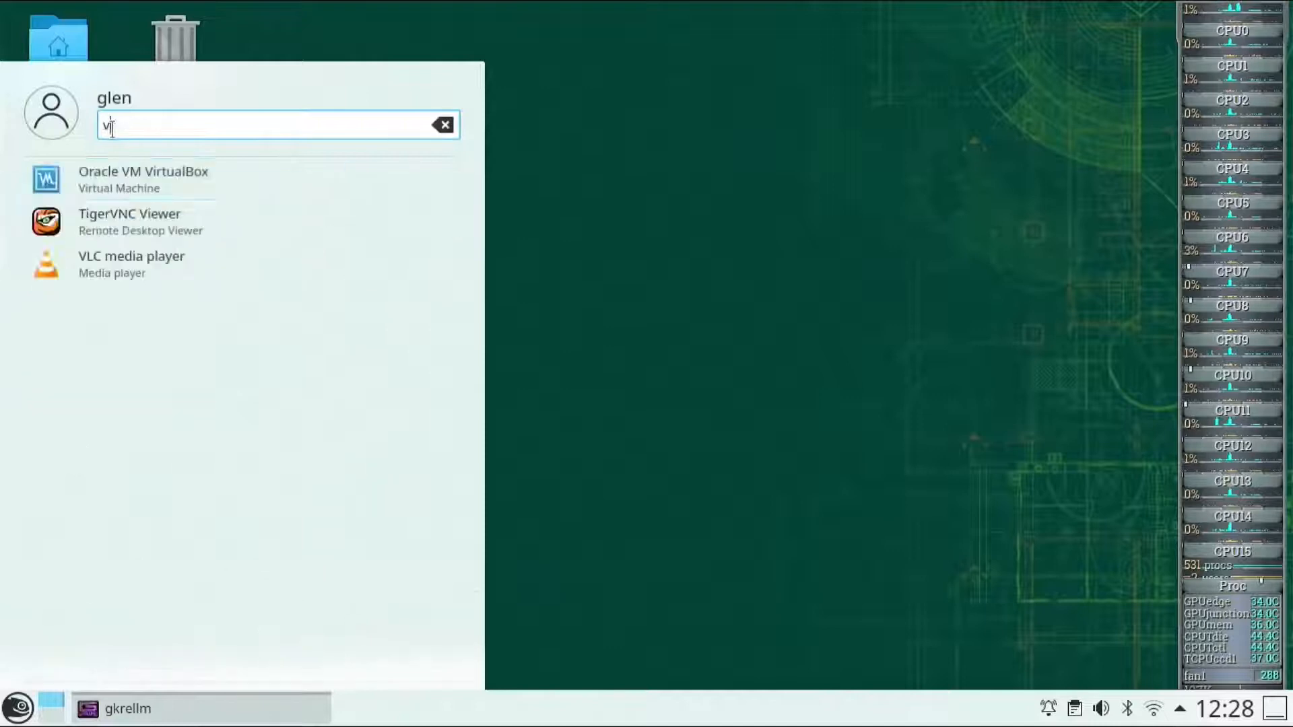
pyautogui.write('lbox')
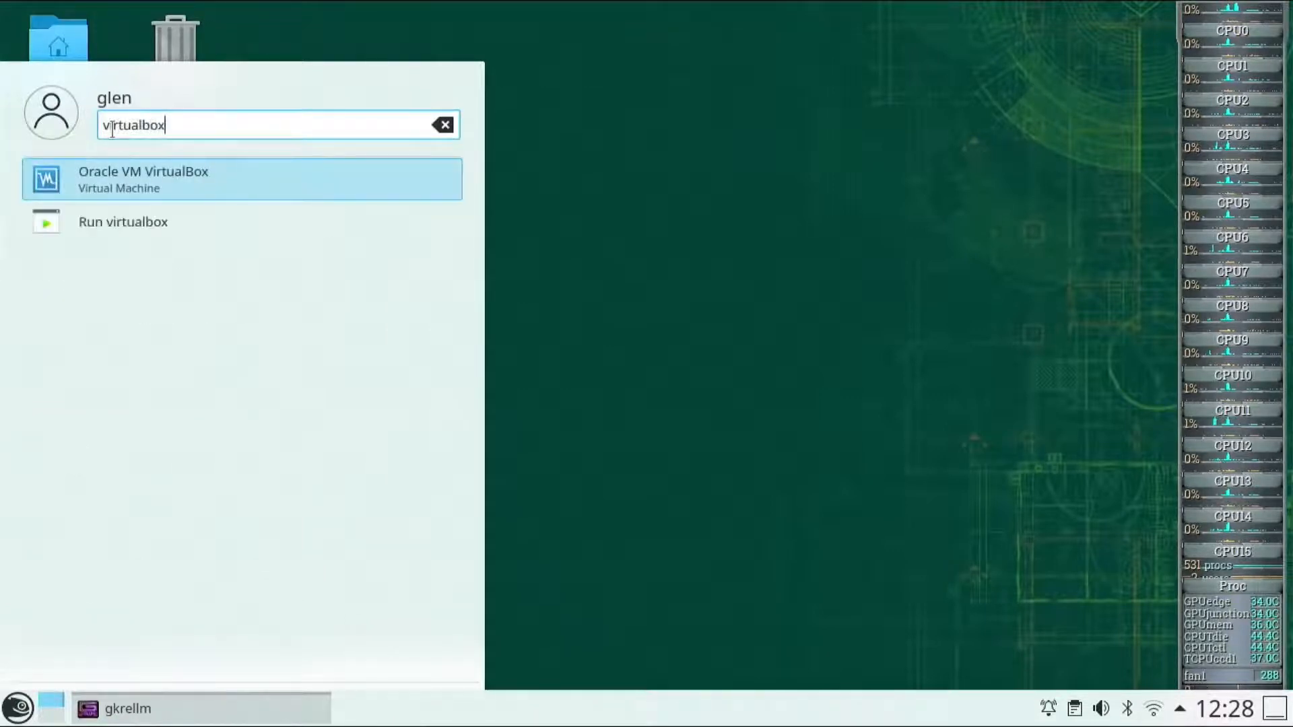
pyautogui.press('Return')
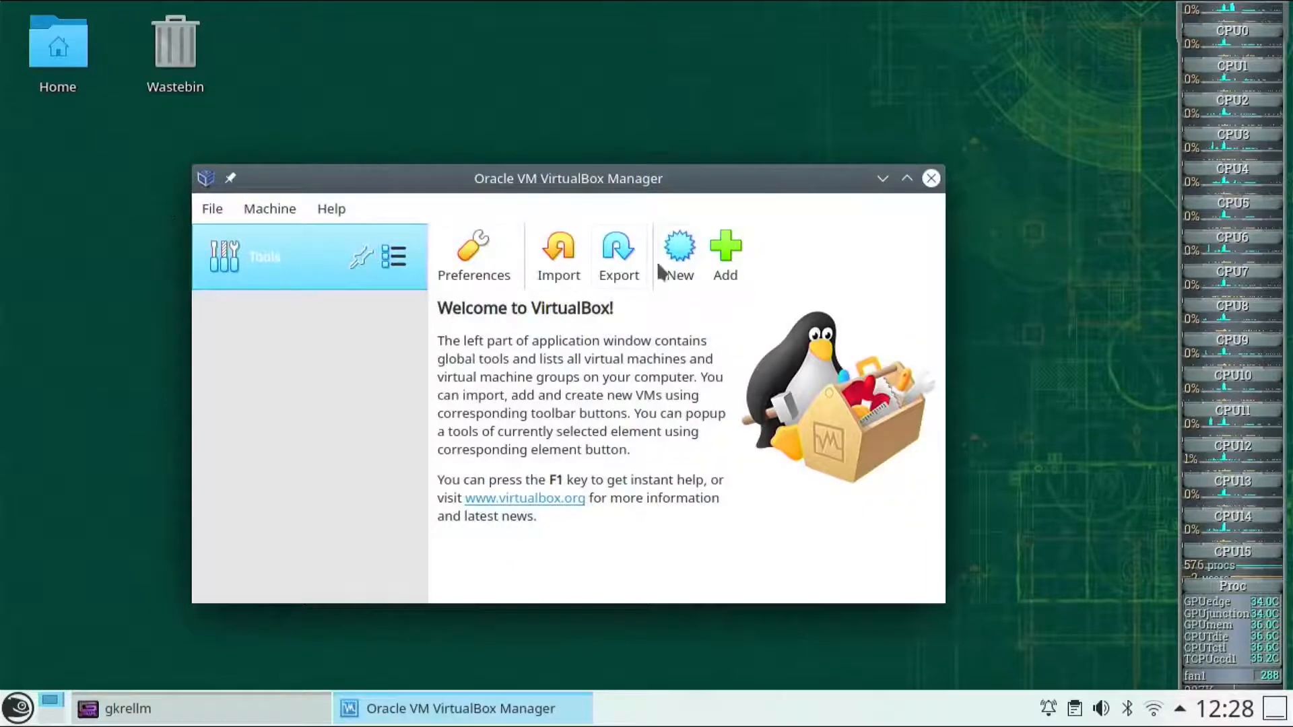
# - Add Oracle_VM_VirtualBox_Extension_Pack-6.1.26.vbox-extpack from Downloads as an extension package in the VirtualBox preferences
pyautogui.click(211, 201)
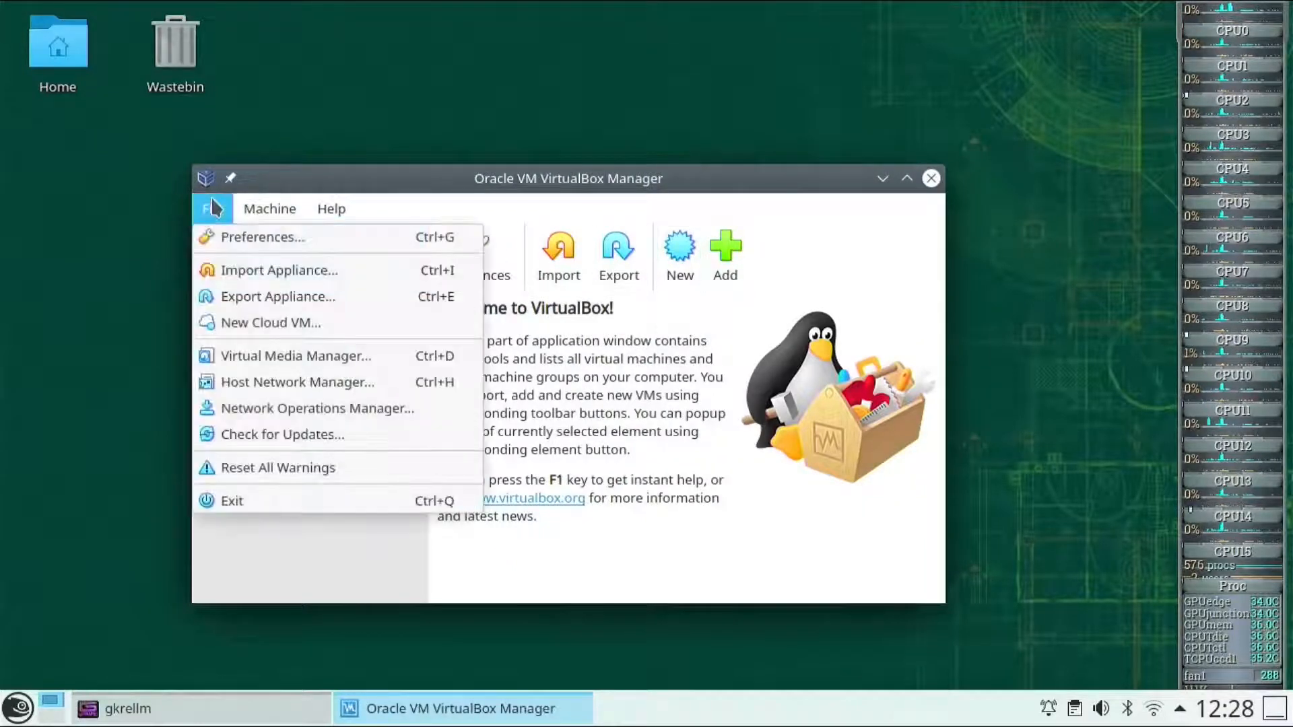
pyautogui.click(243, 238)
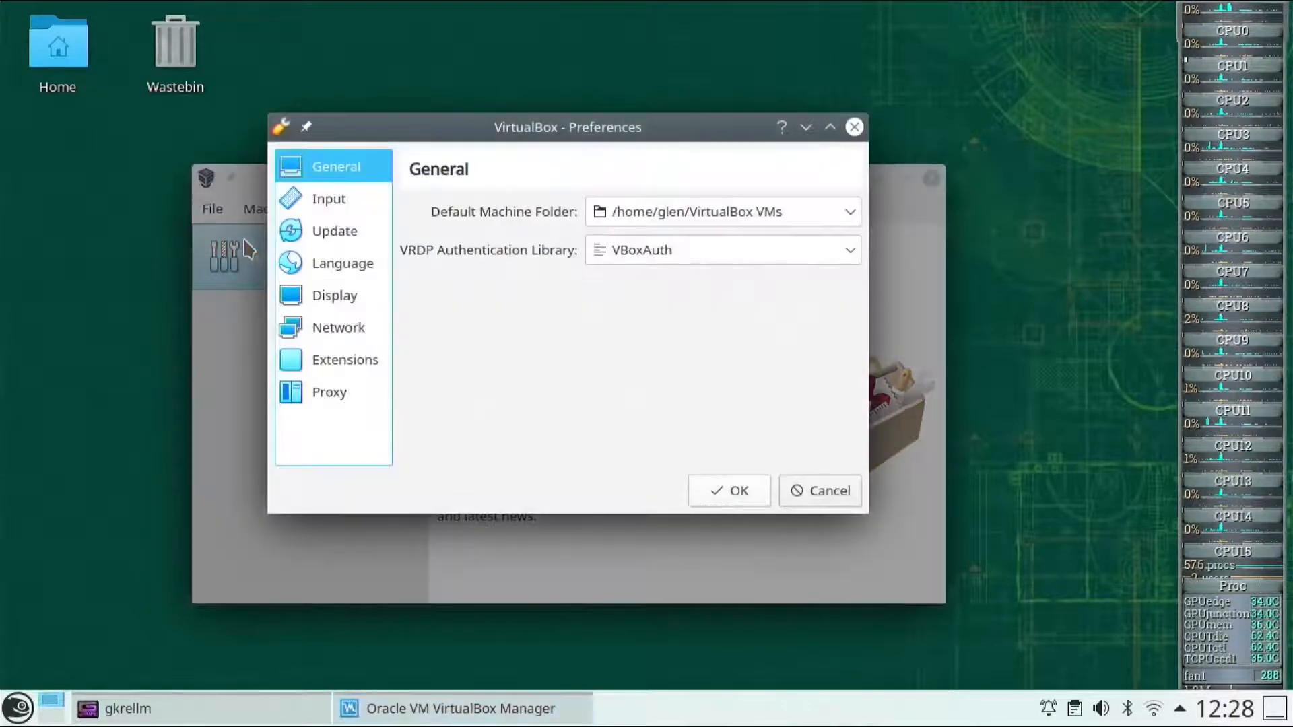
pyautogui.click(363, 357)
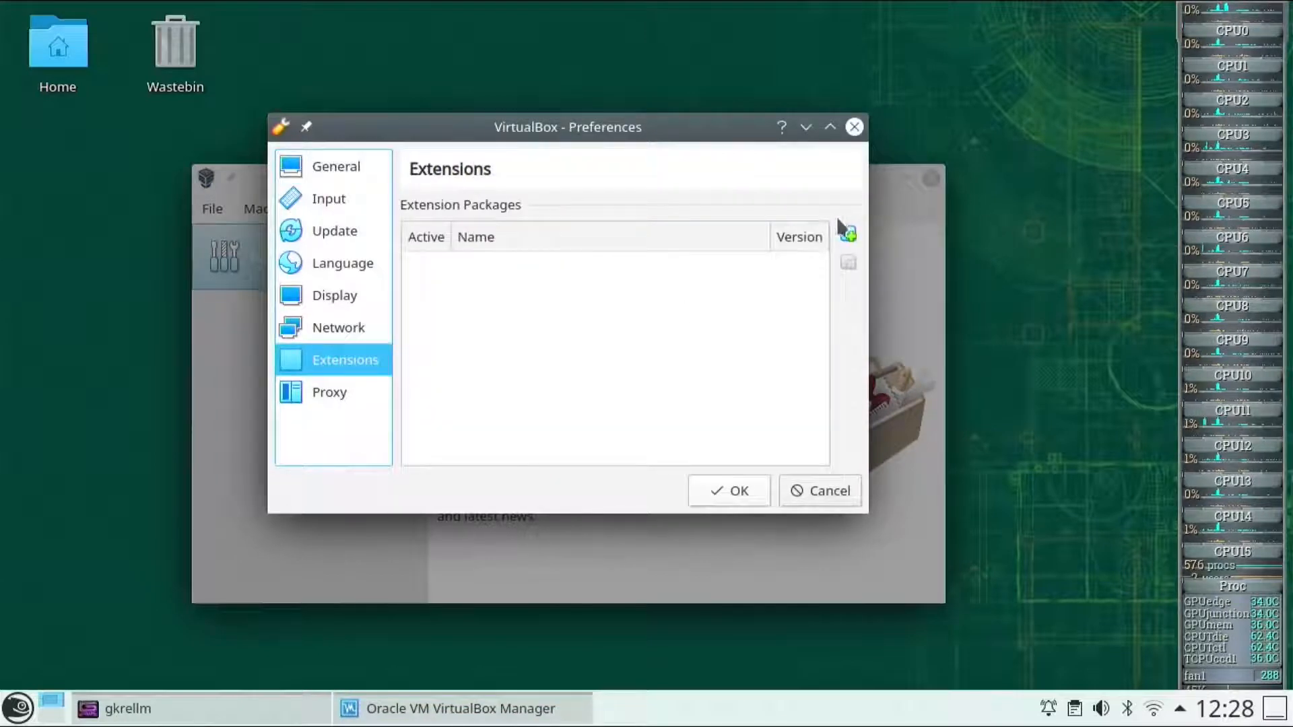
pyautogui.click(849, 233)
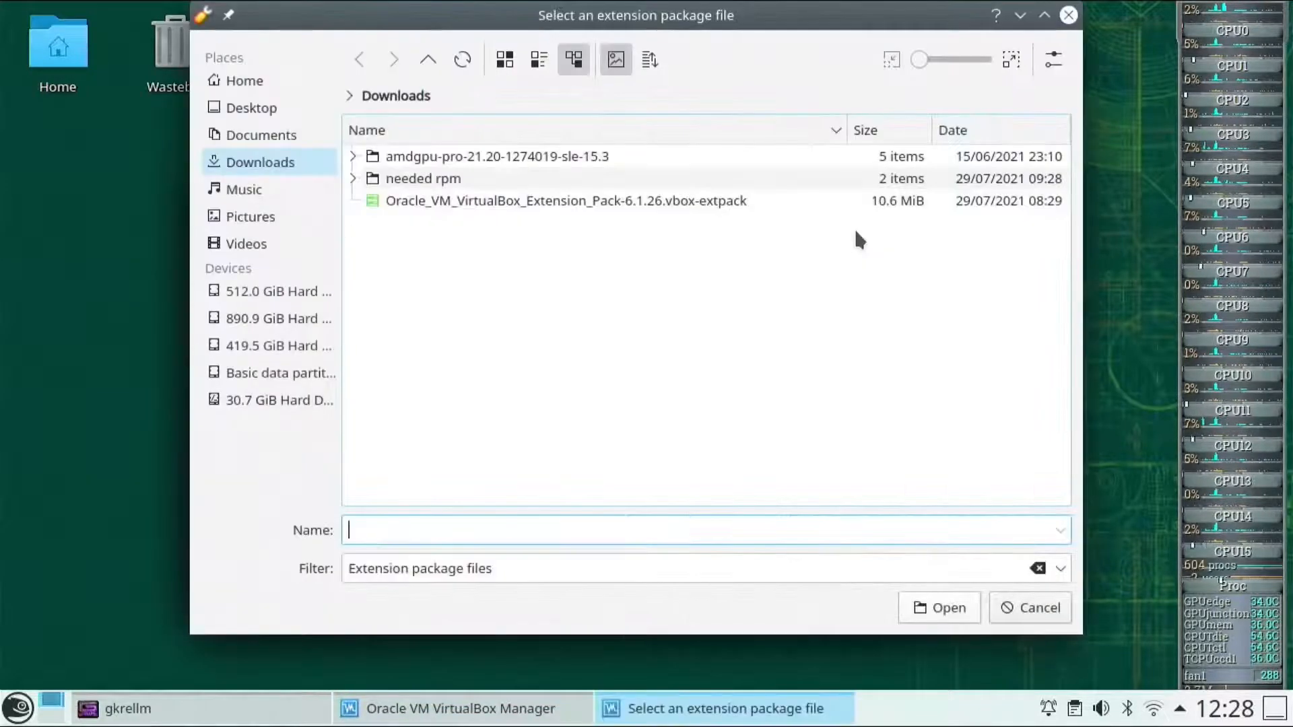
pyautogui.click(545, 200)
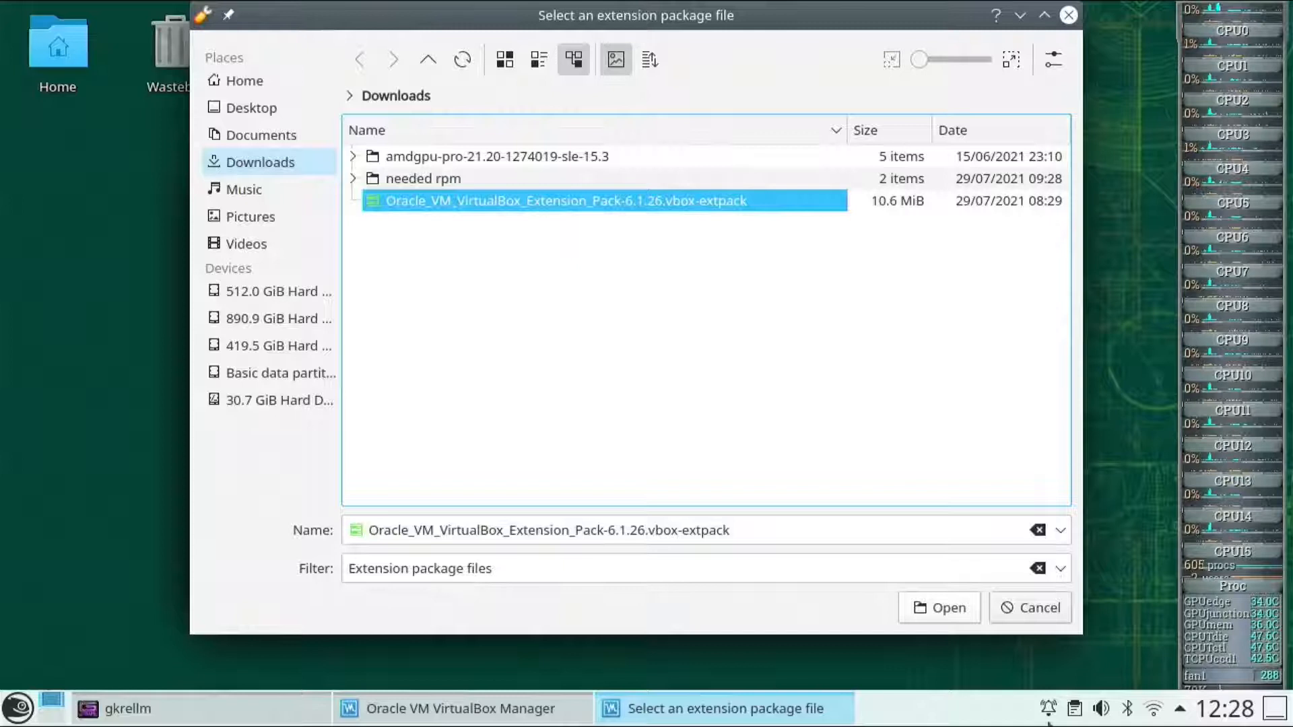
pyautogui.click(935, 604)
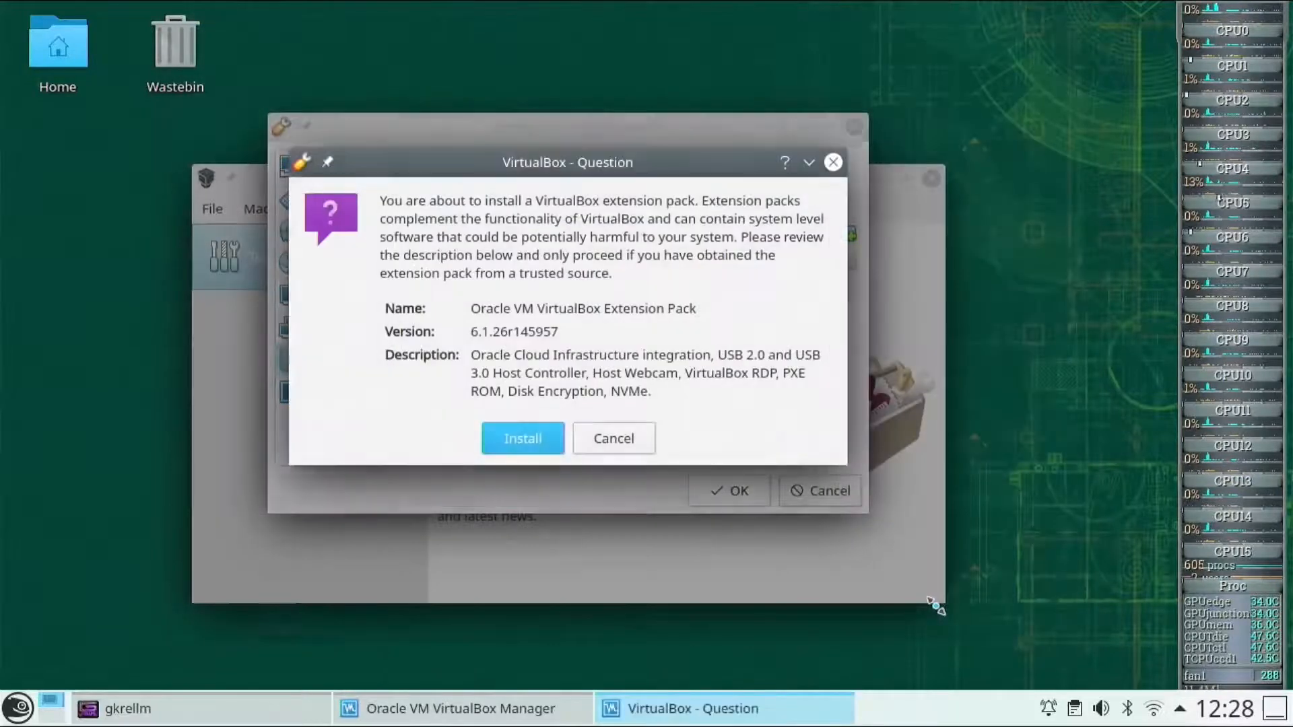
# - Install the Extension Pack by agreeing to its license and entering the root password, and accept the preferences
pyautogui.click(528, 431)
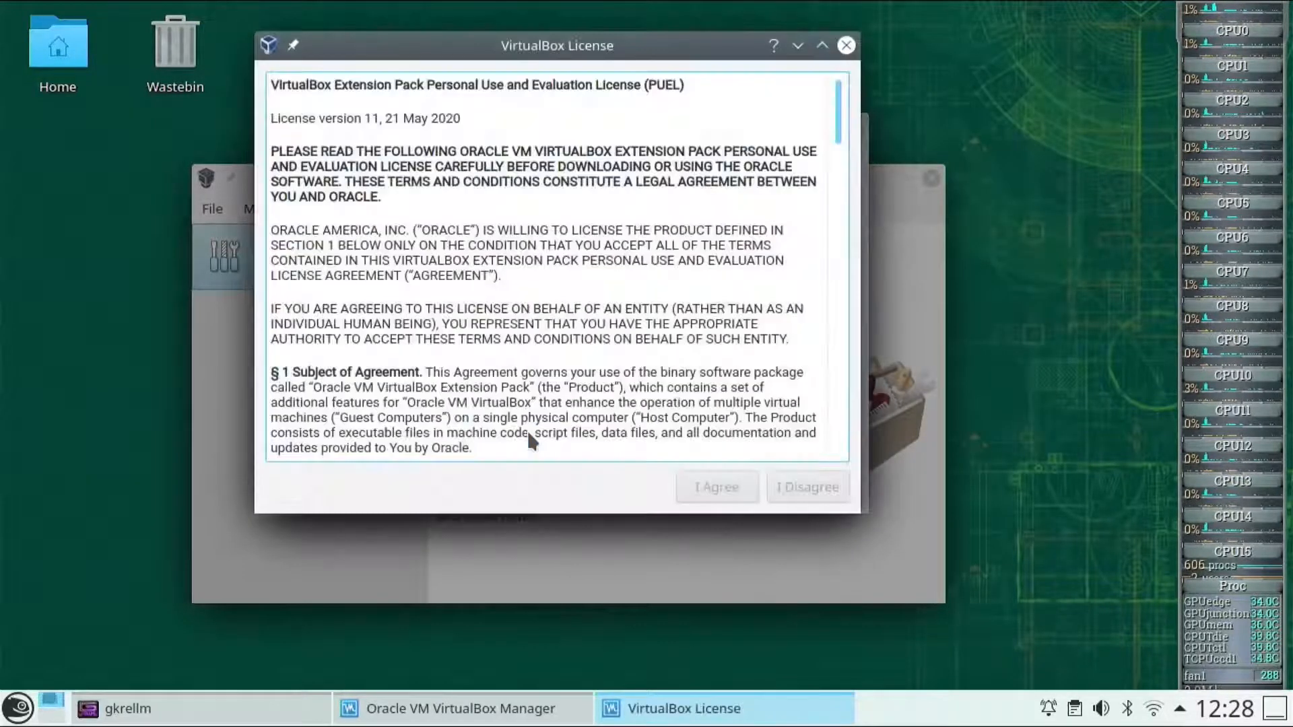
pyautogui.moveTo(838, 112); pyautogui.dragTo(838, 420)
pyautogui.click(707, 487)
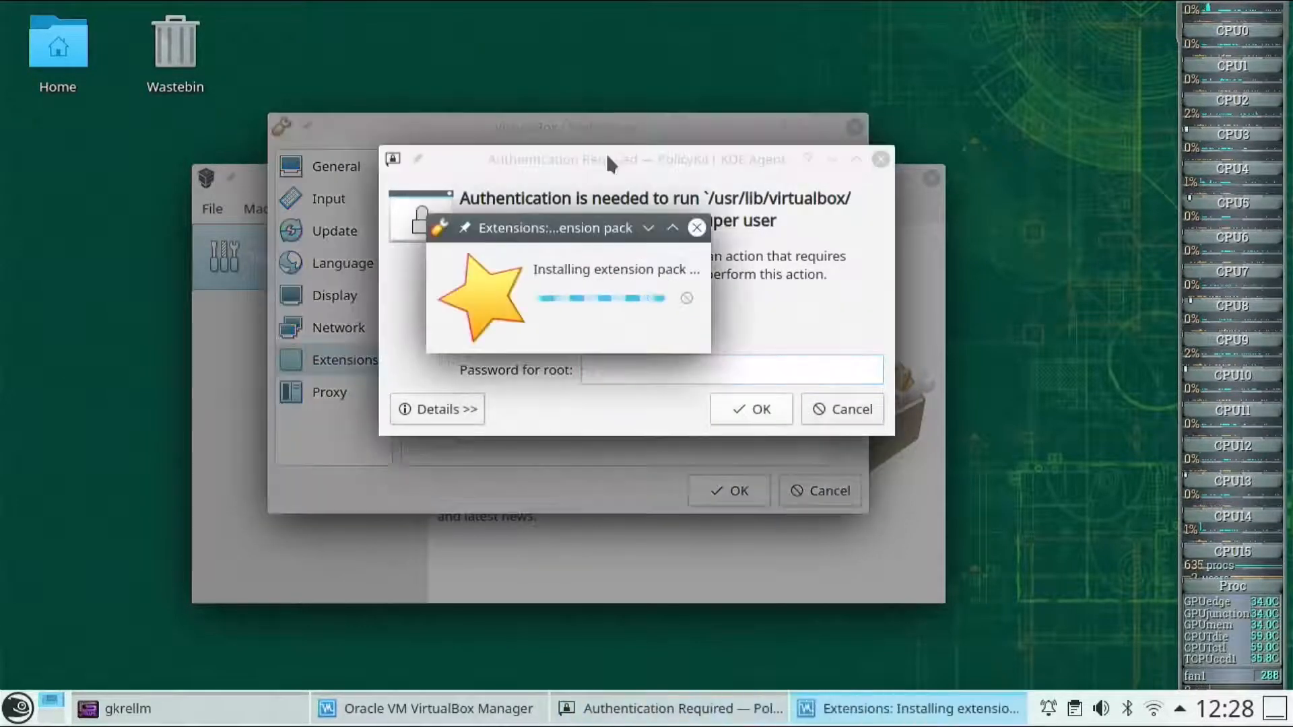
pyautogui.click(614, 151)
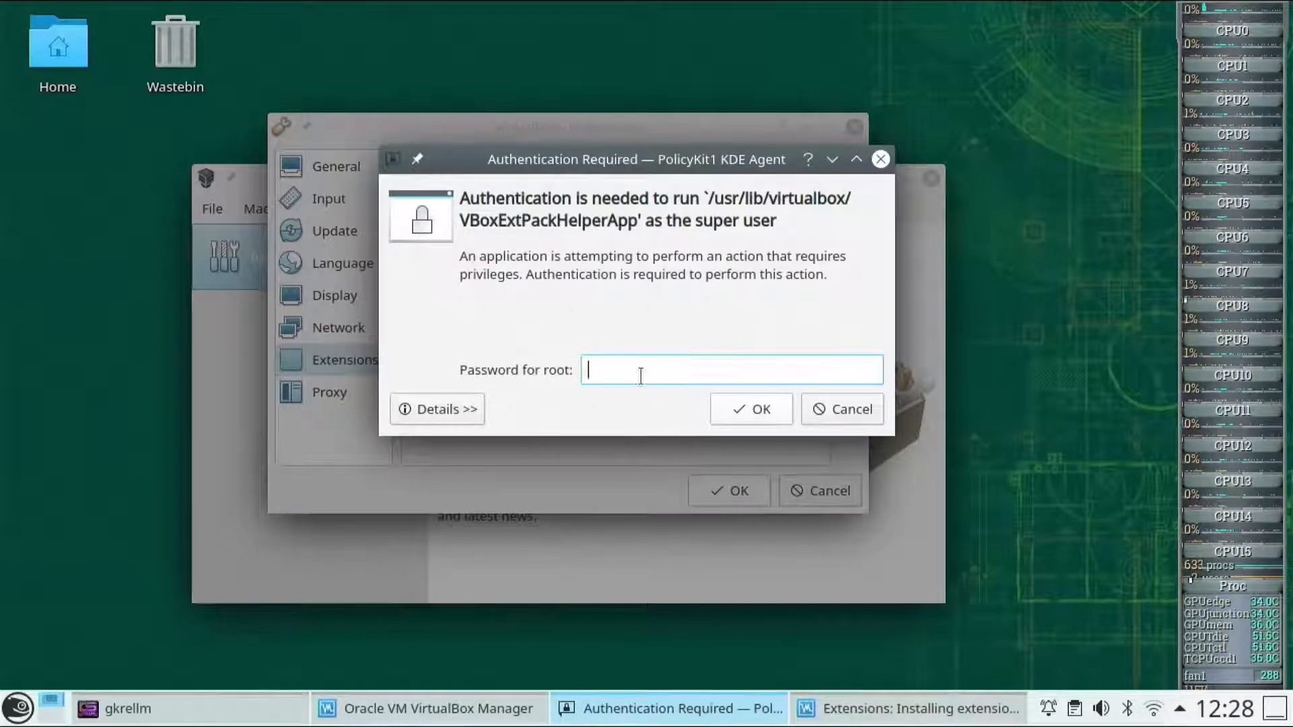
pyautogui.write('******')
pyautogui.press('Return')
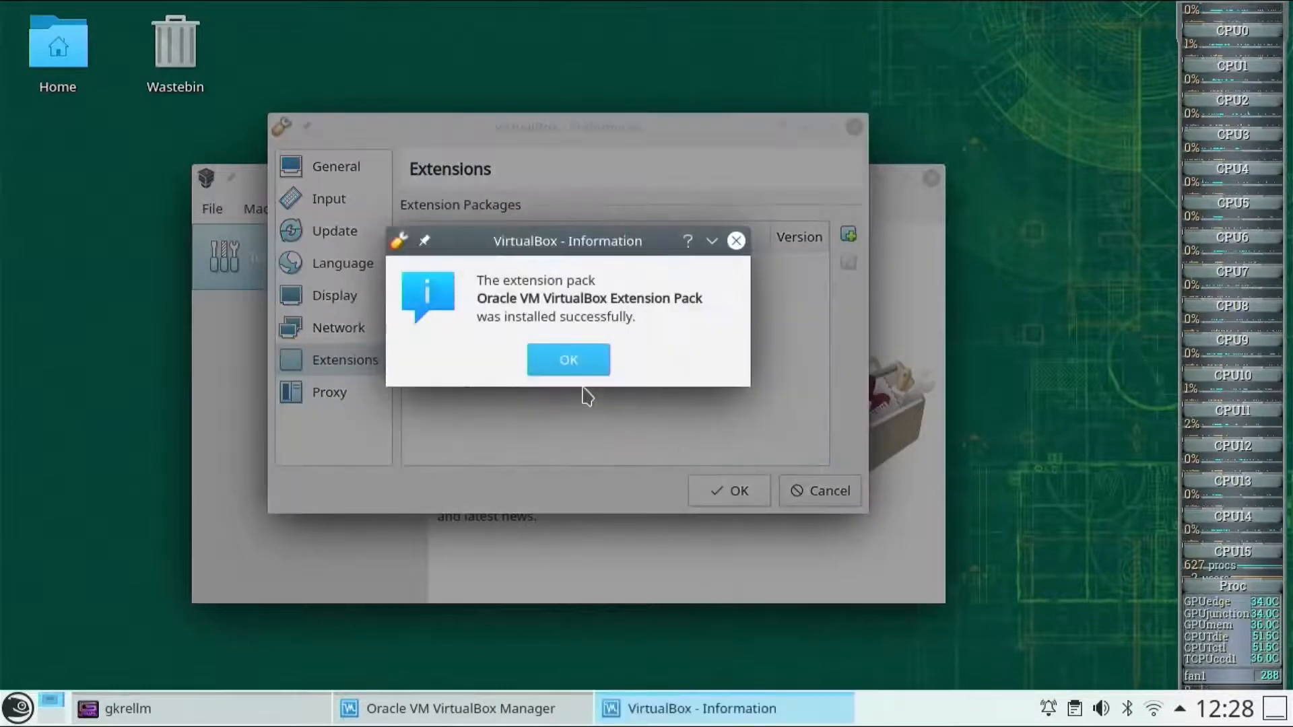
pyautogui.click(578, 350)
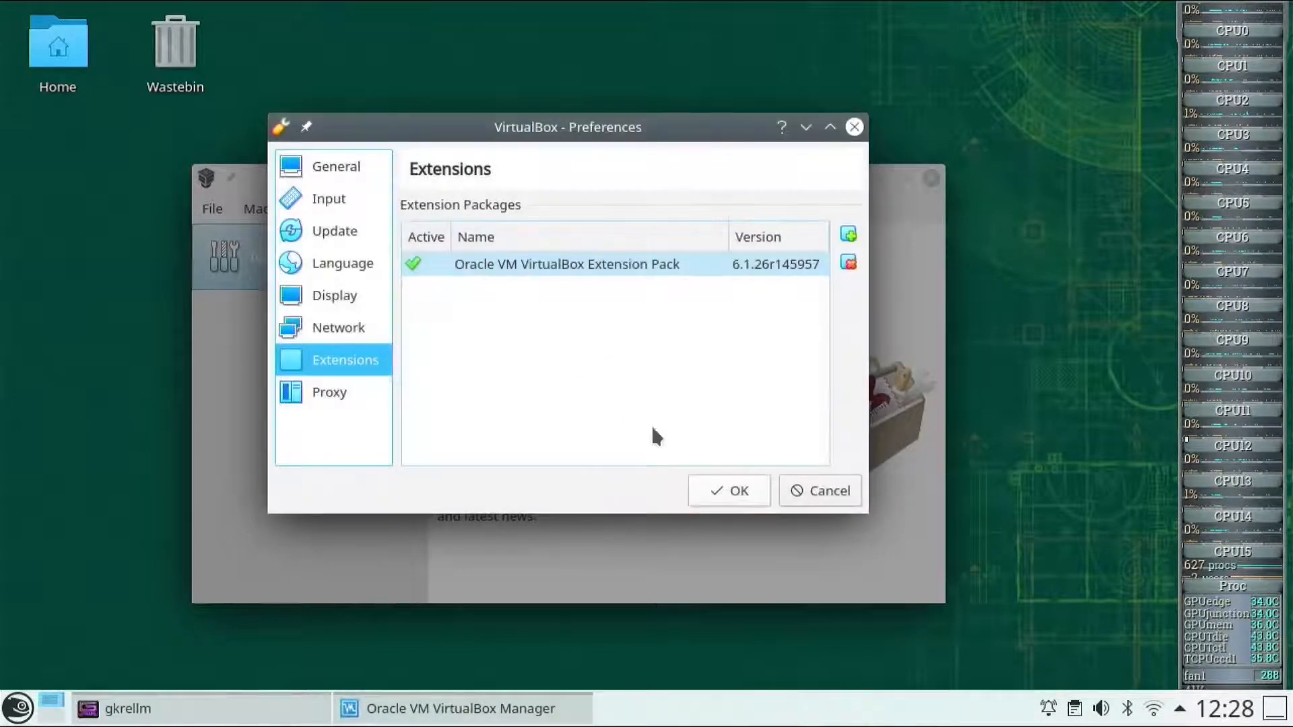
pyautogui.click(721, 488)
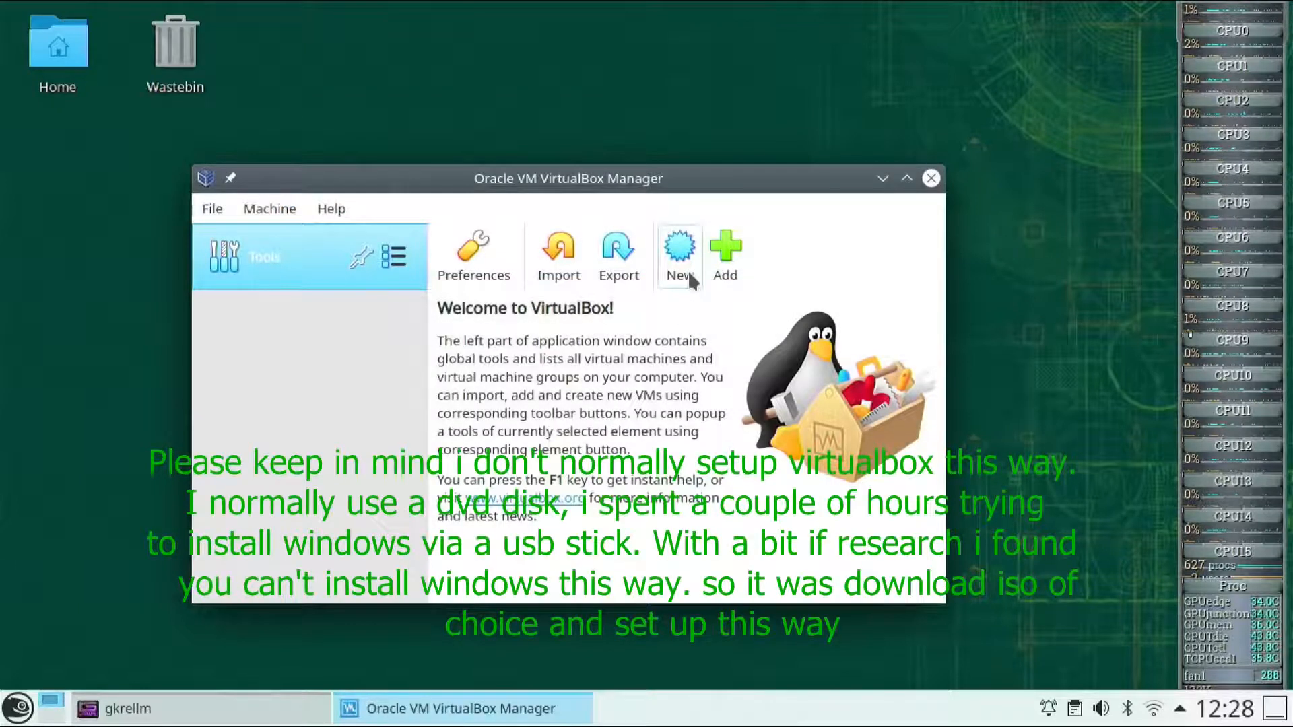
# - Start creating a new virtual machine named "win 10 VM", moving the creation dialog aside from the manager window
pyautogui.click(688, 260)
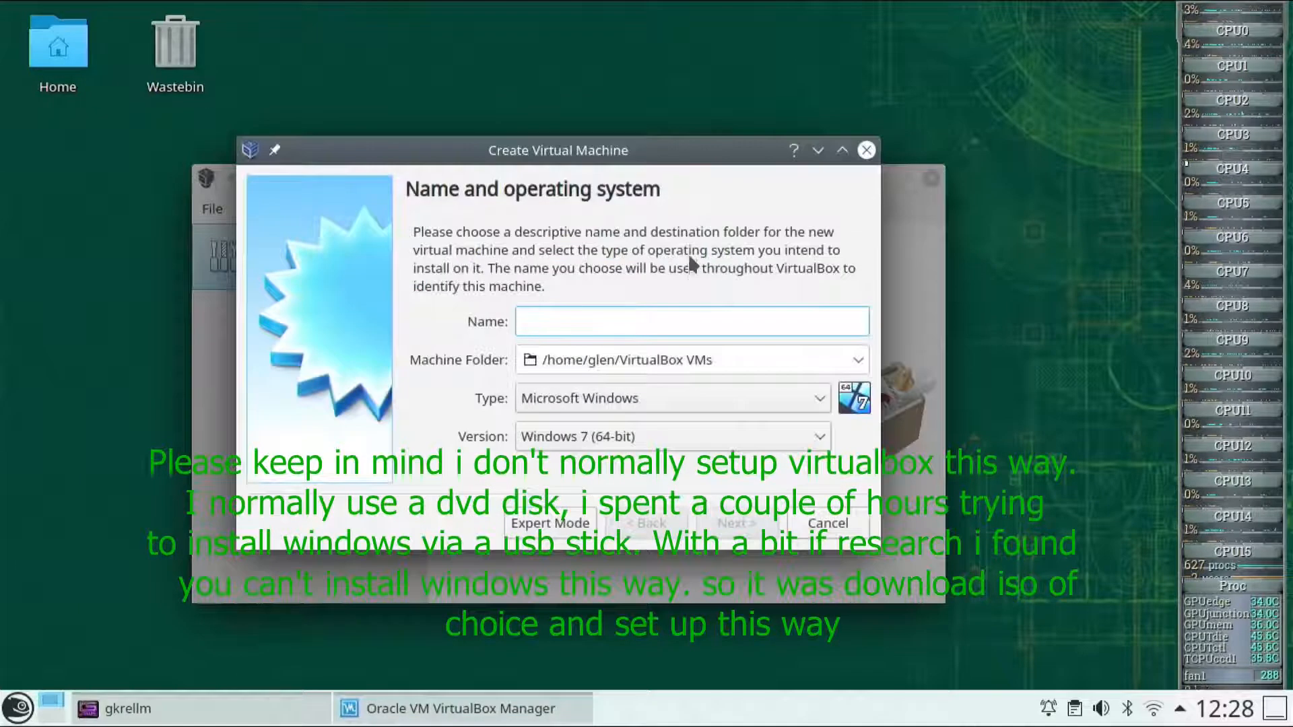
pyautogui.moveTo(604, 135); pyautogui.dragTo(795, 149)
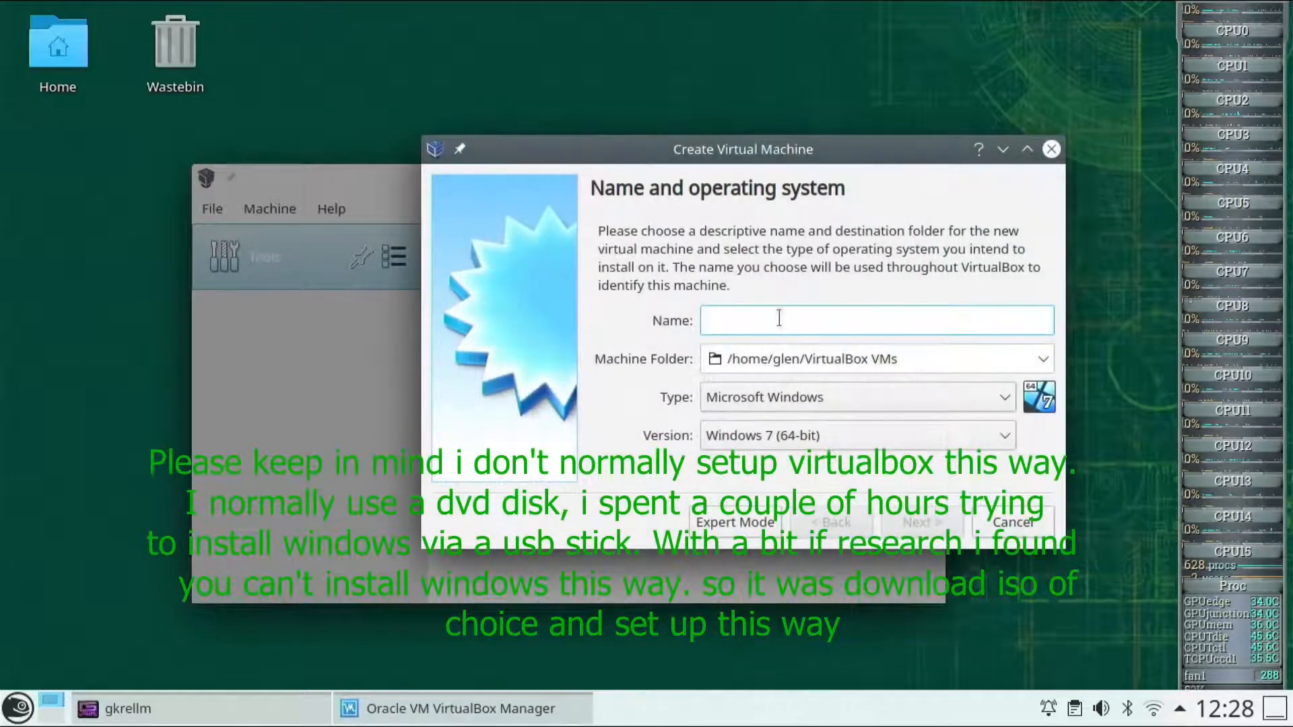
pyautogui.write('win ')
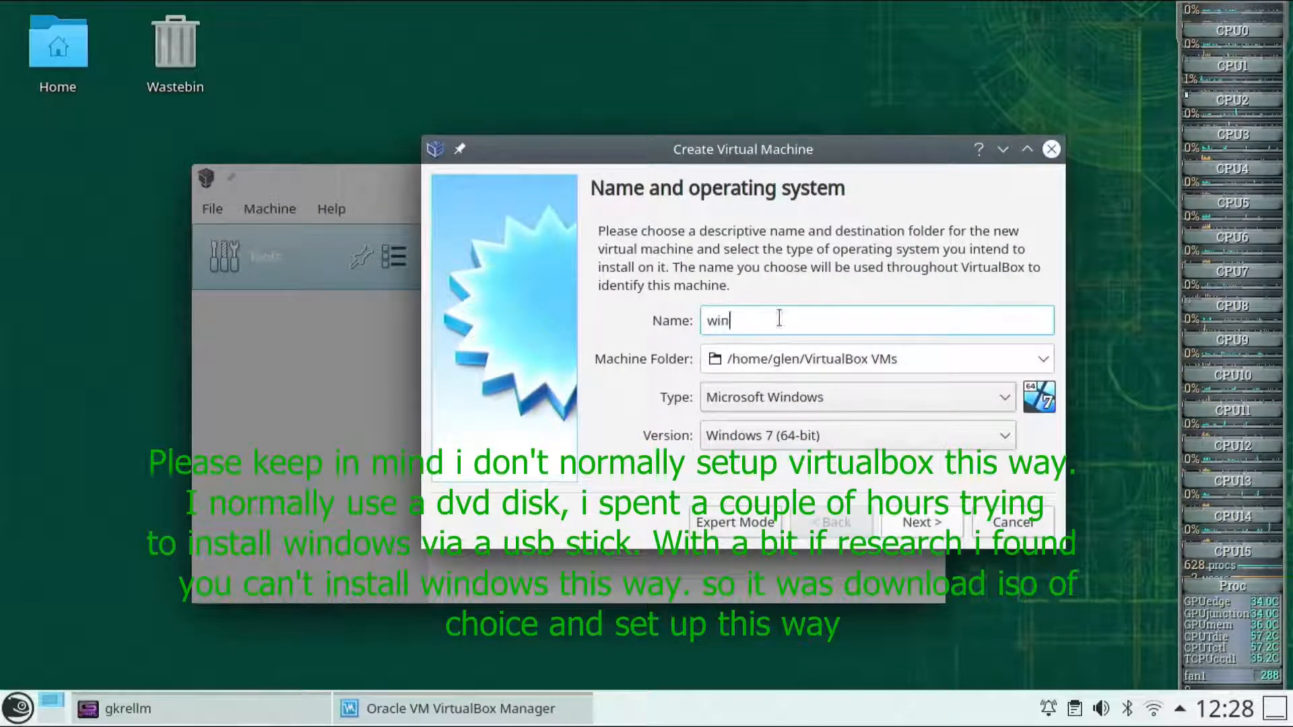
pyautogui.write('10 VM')
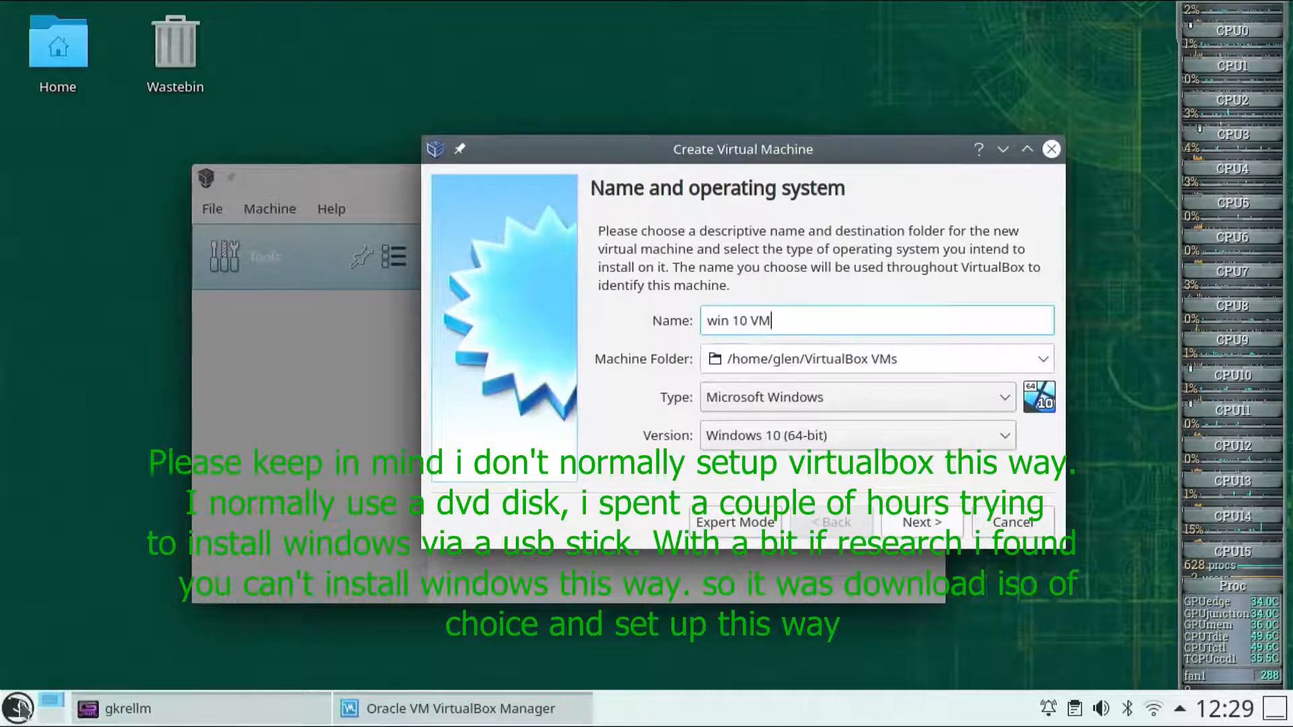
# - Open Firefox and look through the browsing history for pages on installing Windows 10 in VirtualBox
pyautogui.click(14, 715)
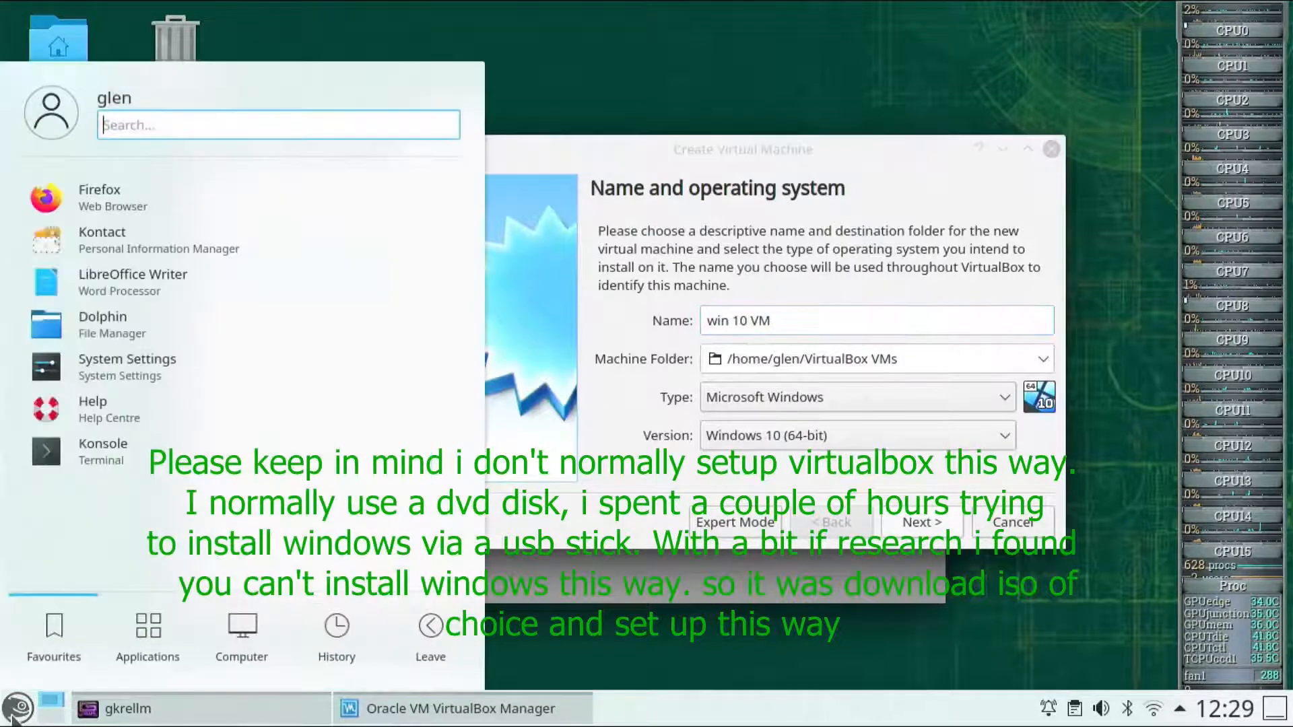
pyautogui.click(103, 216)
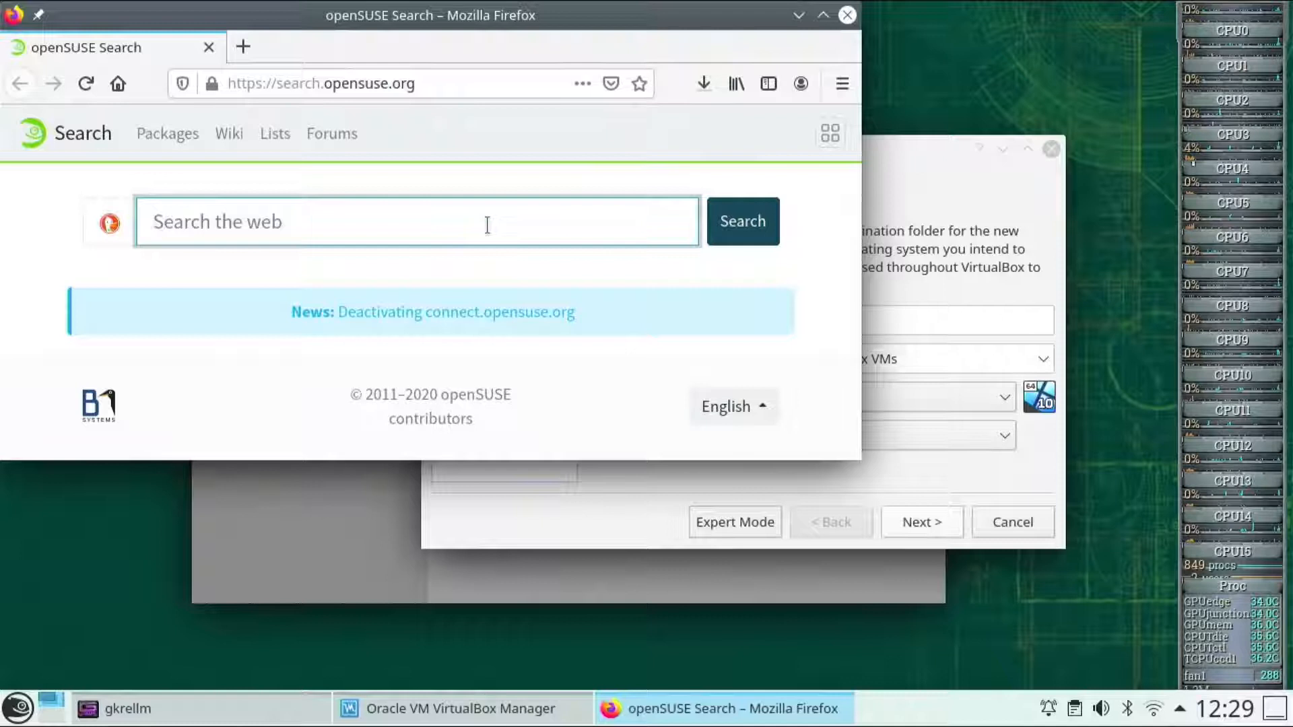
pyautogui.click(736, 83)
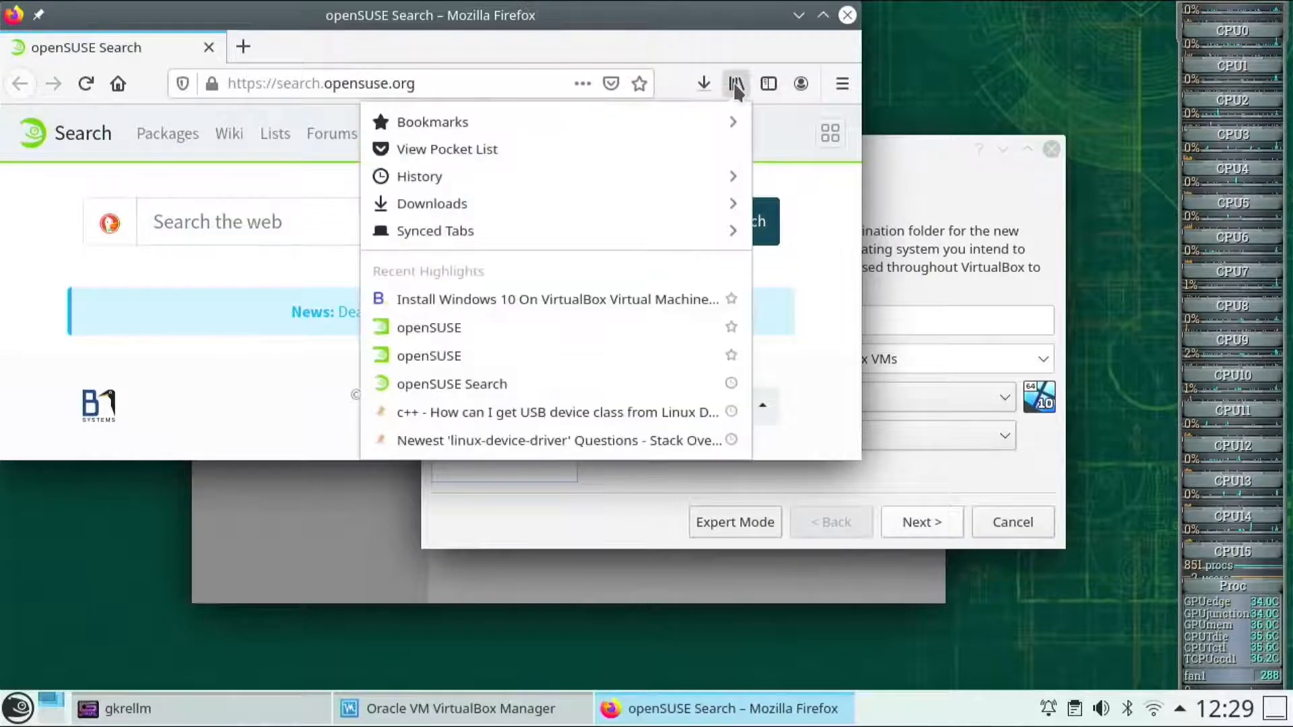
pyautogui.click(490, 173)
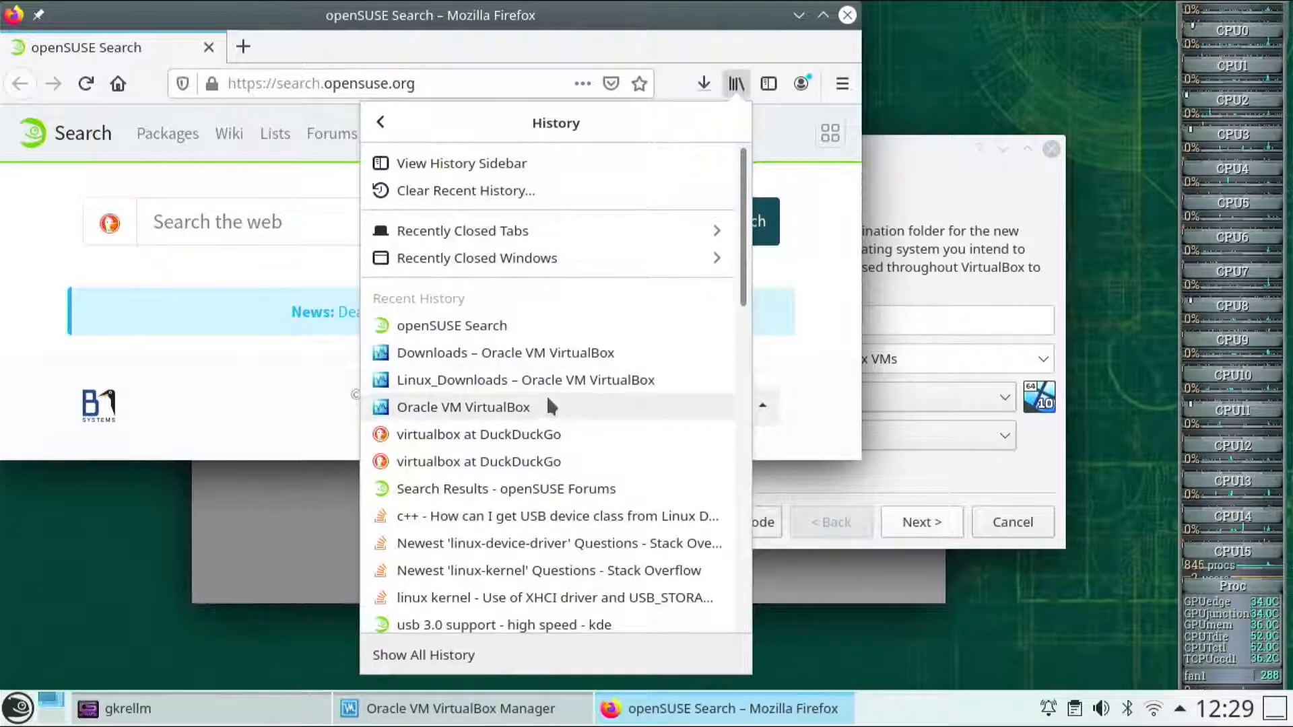
pyautogui.scroll(-10, 546, 352)
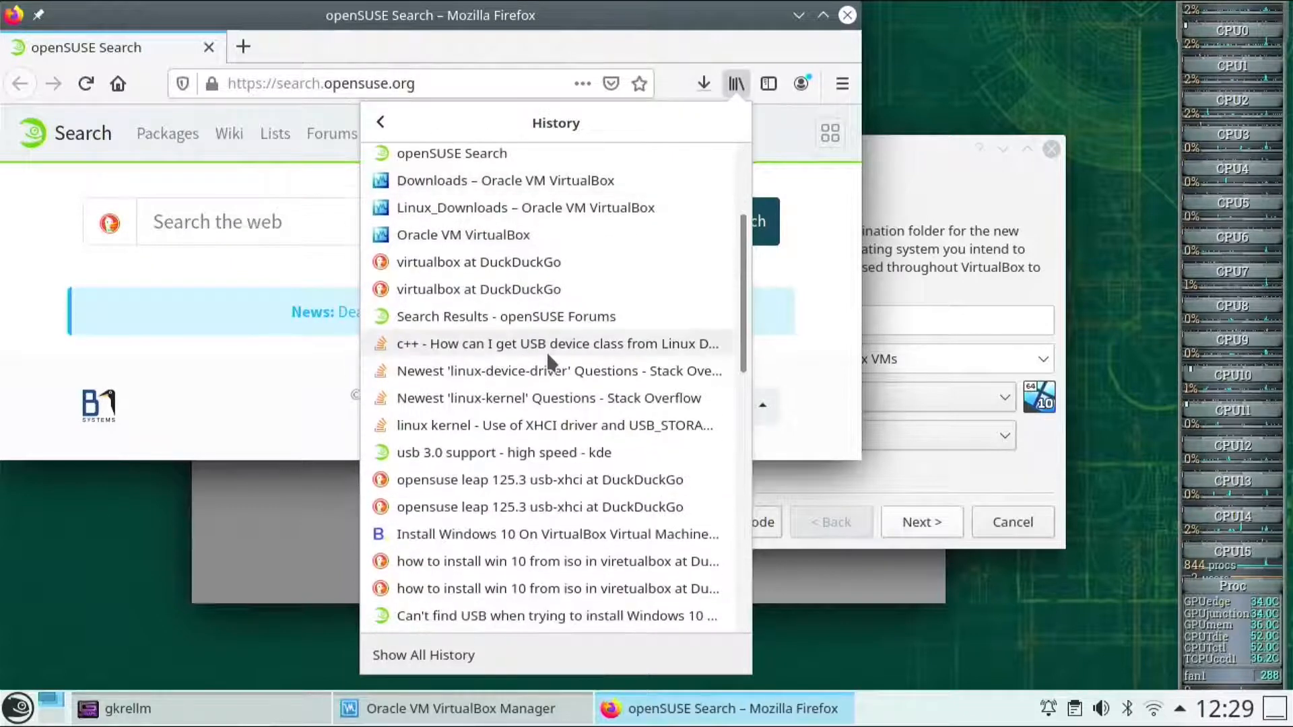
pyautogui.scroll(-3, 547, 357)
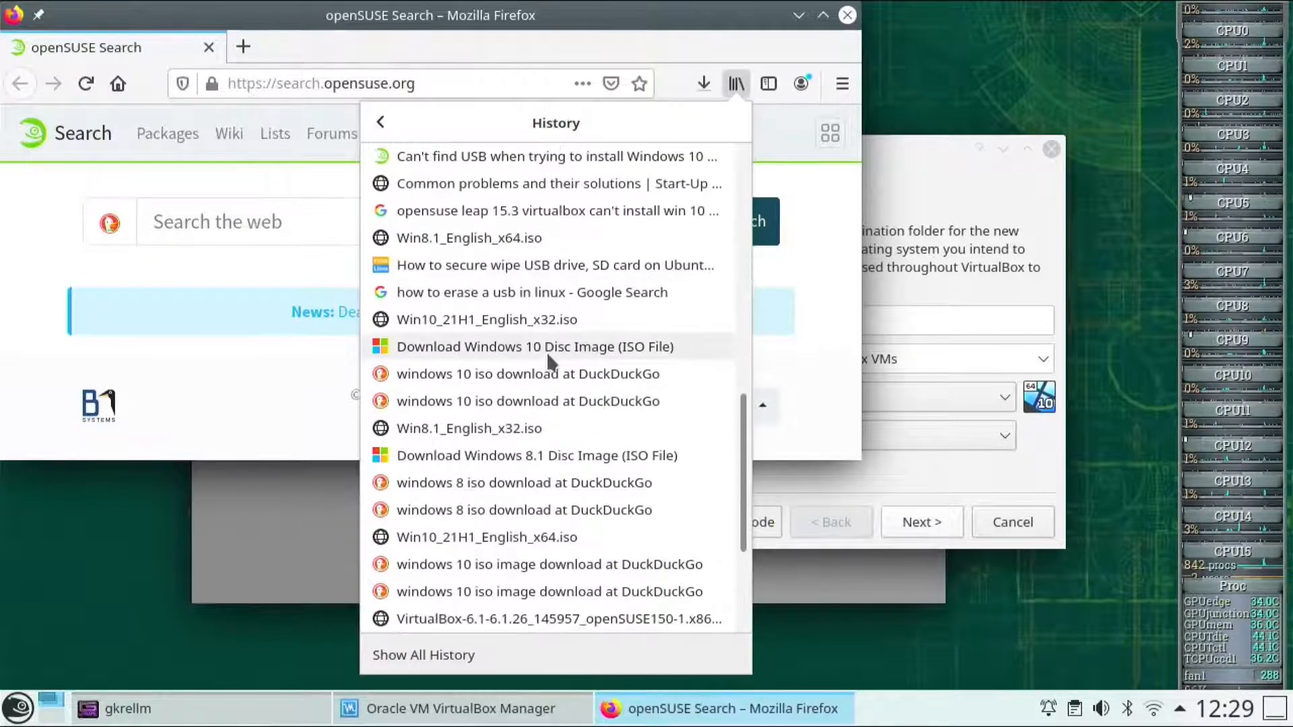
pyautogui.scroll(-3, 548, 357)
pyautogui.scroll(15, 548, 361)
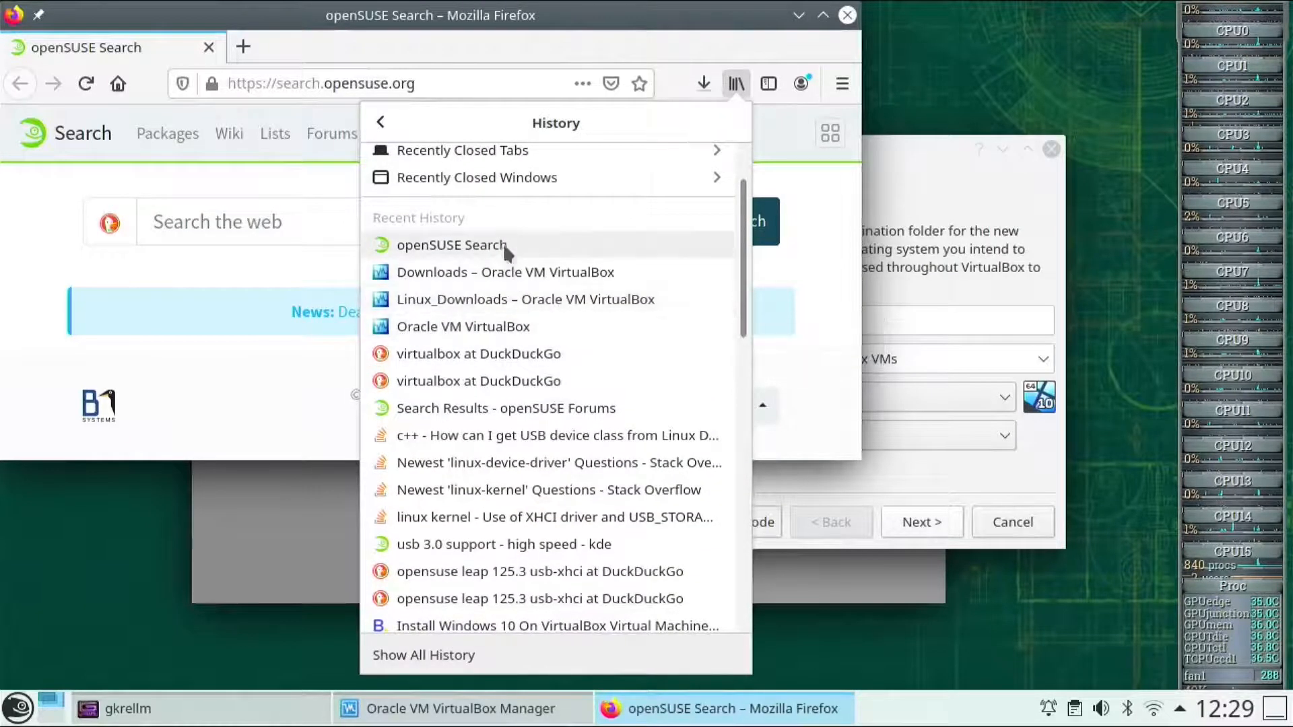
pyautogui.scroll(2, 503, 237)
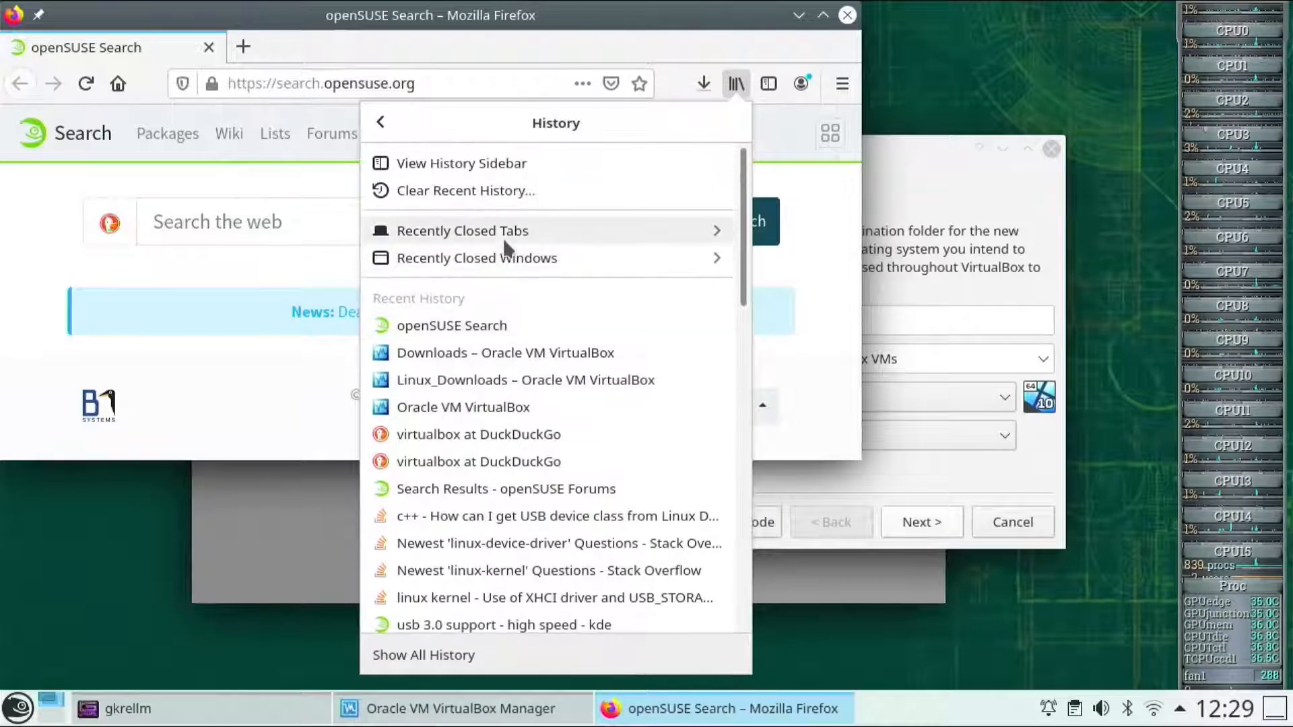
pyautogui.click(280, 202)
# - Search the web for "how to install win 10 in virtualbox"
pyautogui.click(280, 221)
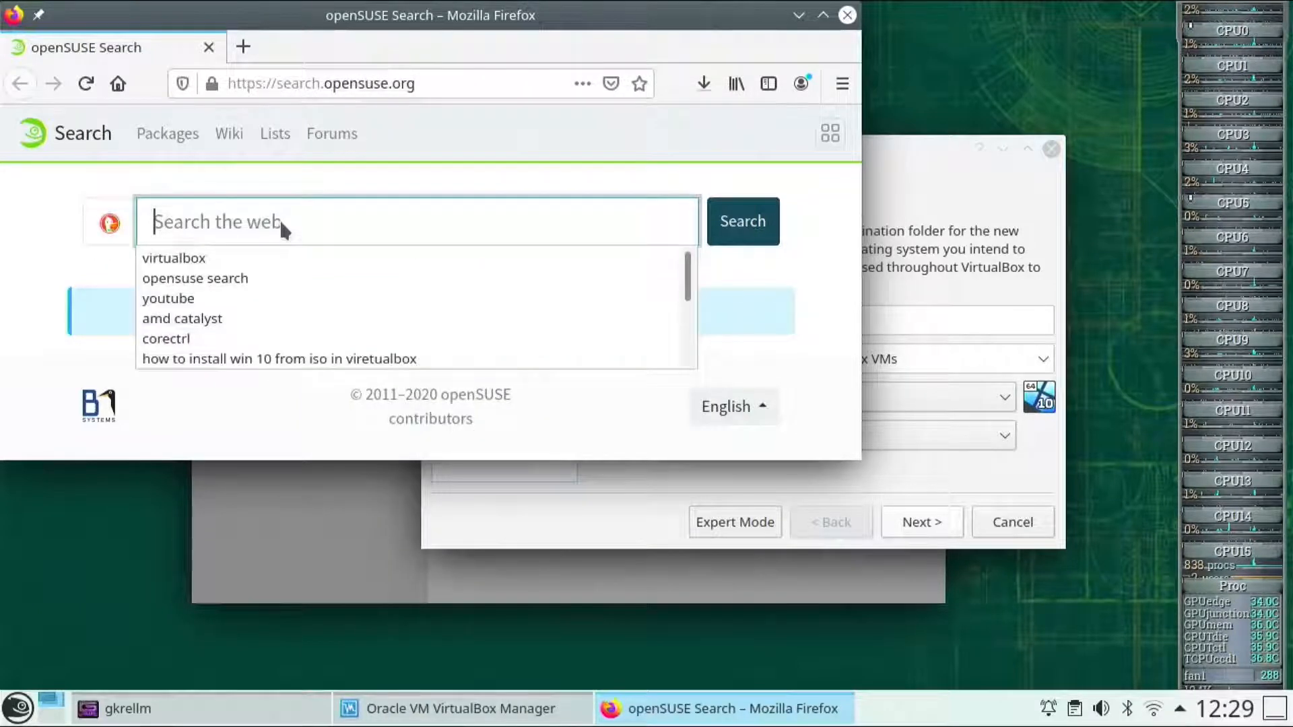
pyautogui.write('wi')
pyautogui.press('BackSpace')
pyautogui.press('BackSpace')
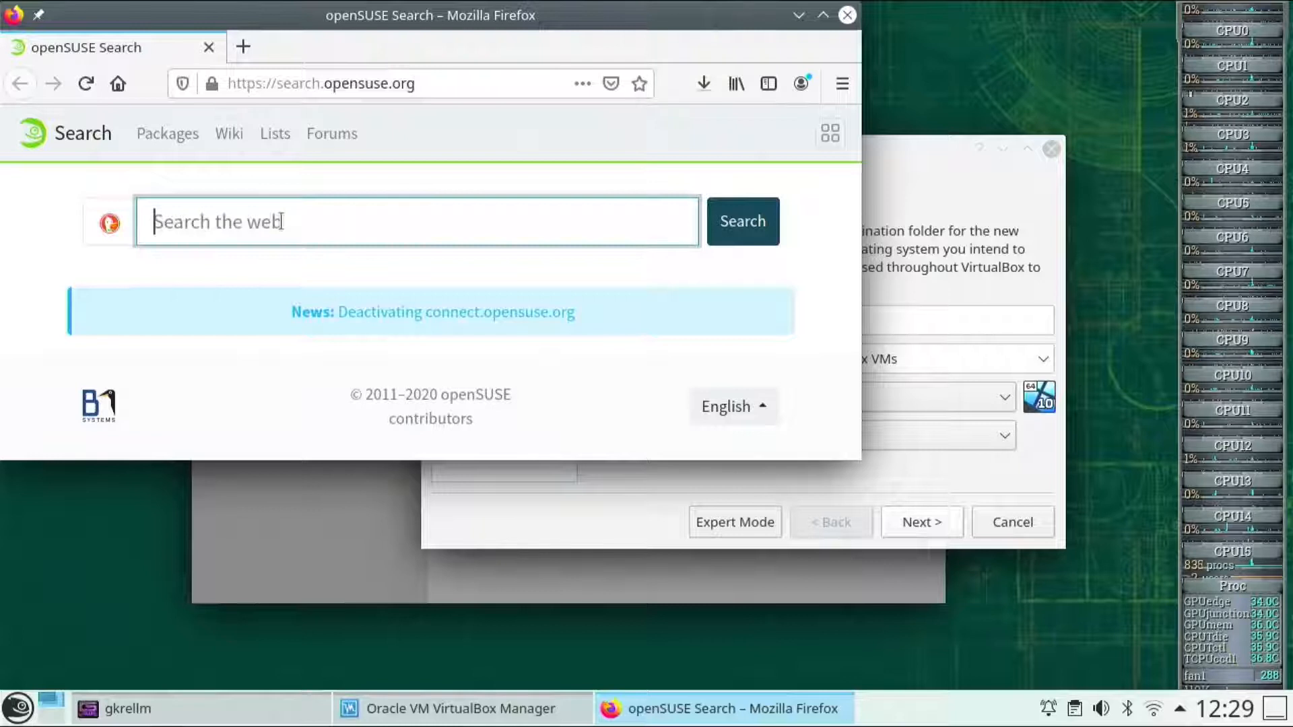
pyautogui.write('how to ins')
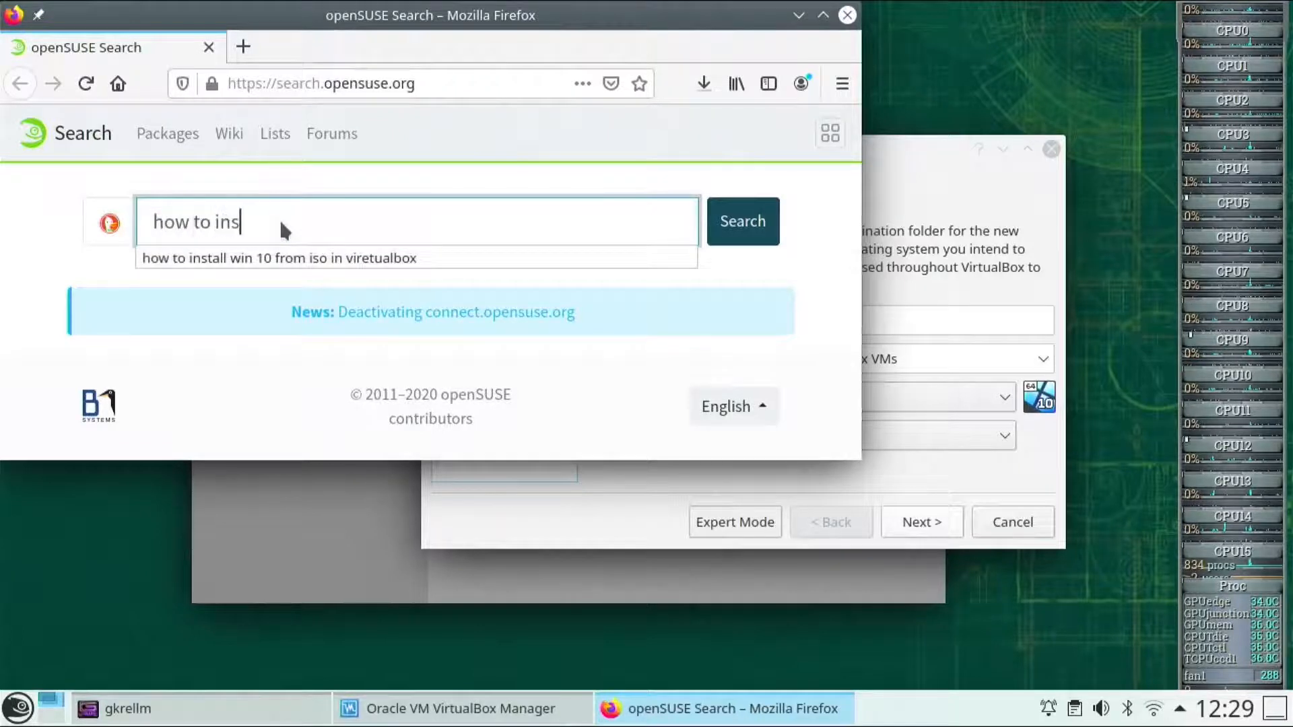
pyautogui.write('tall')
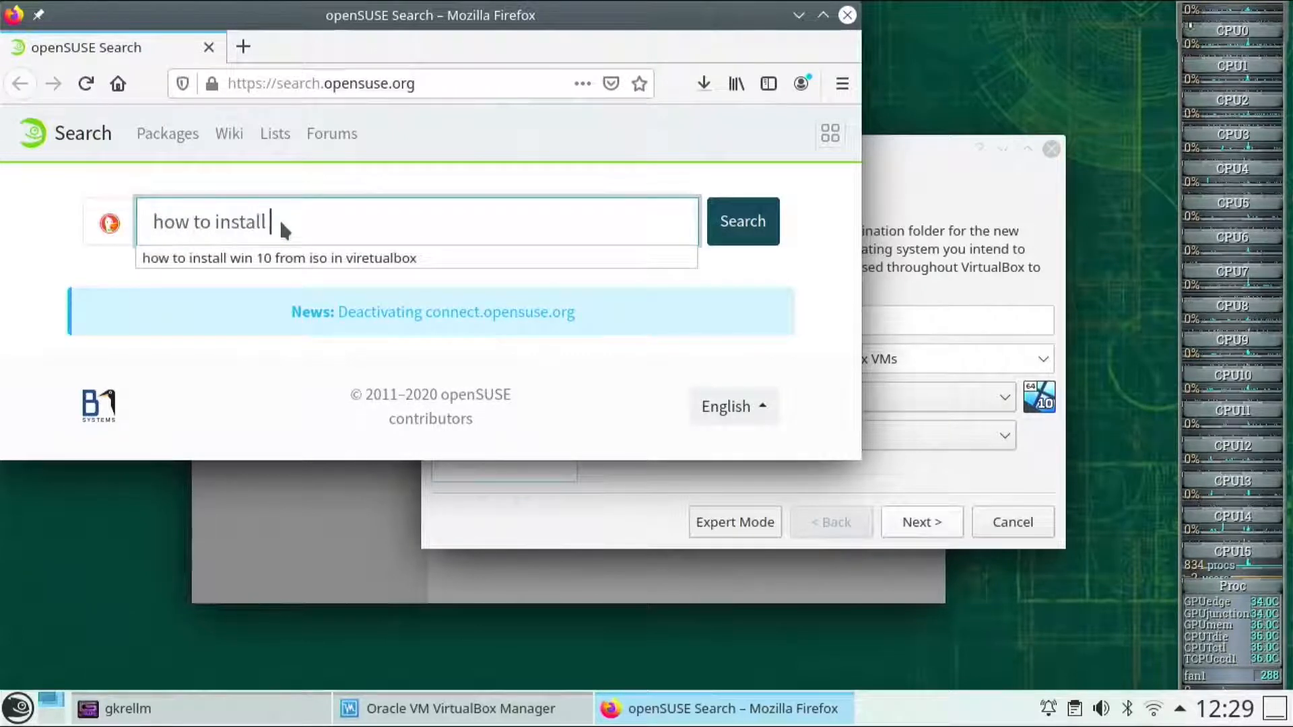
pyautogui.write(' win 10 in ')
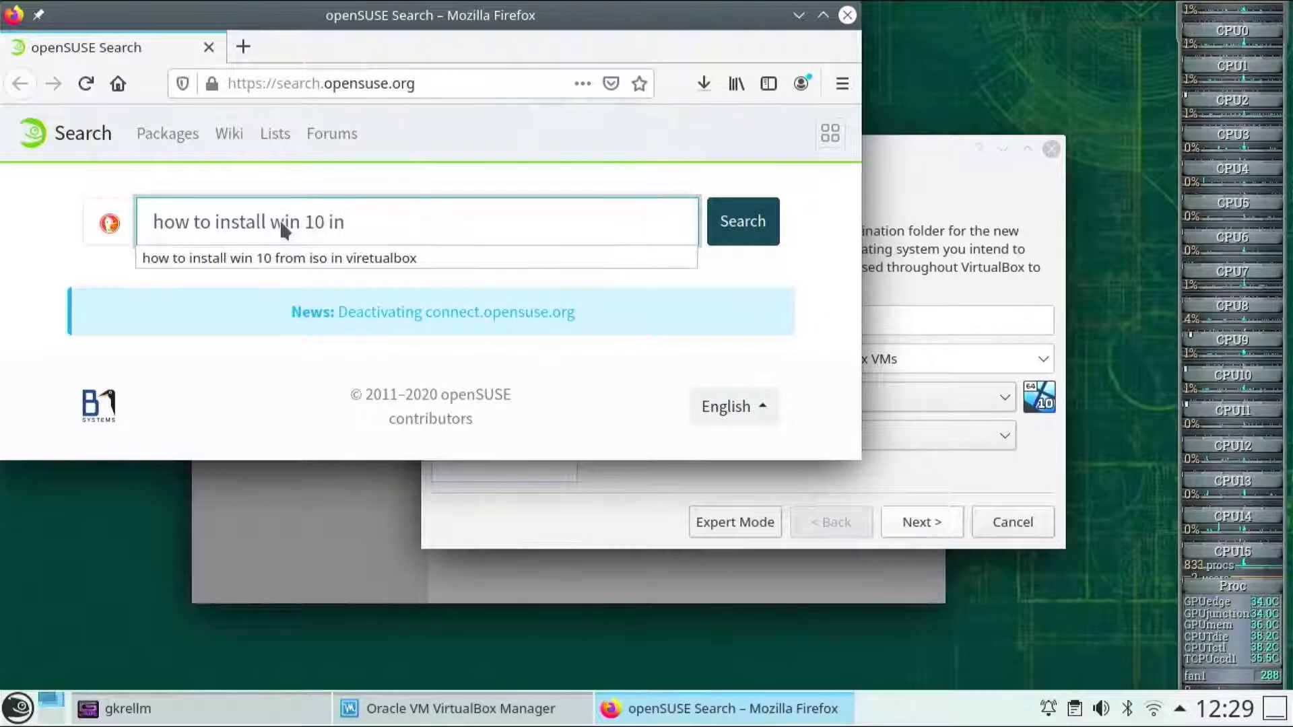
pyautogui.write('virt')
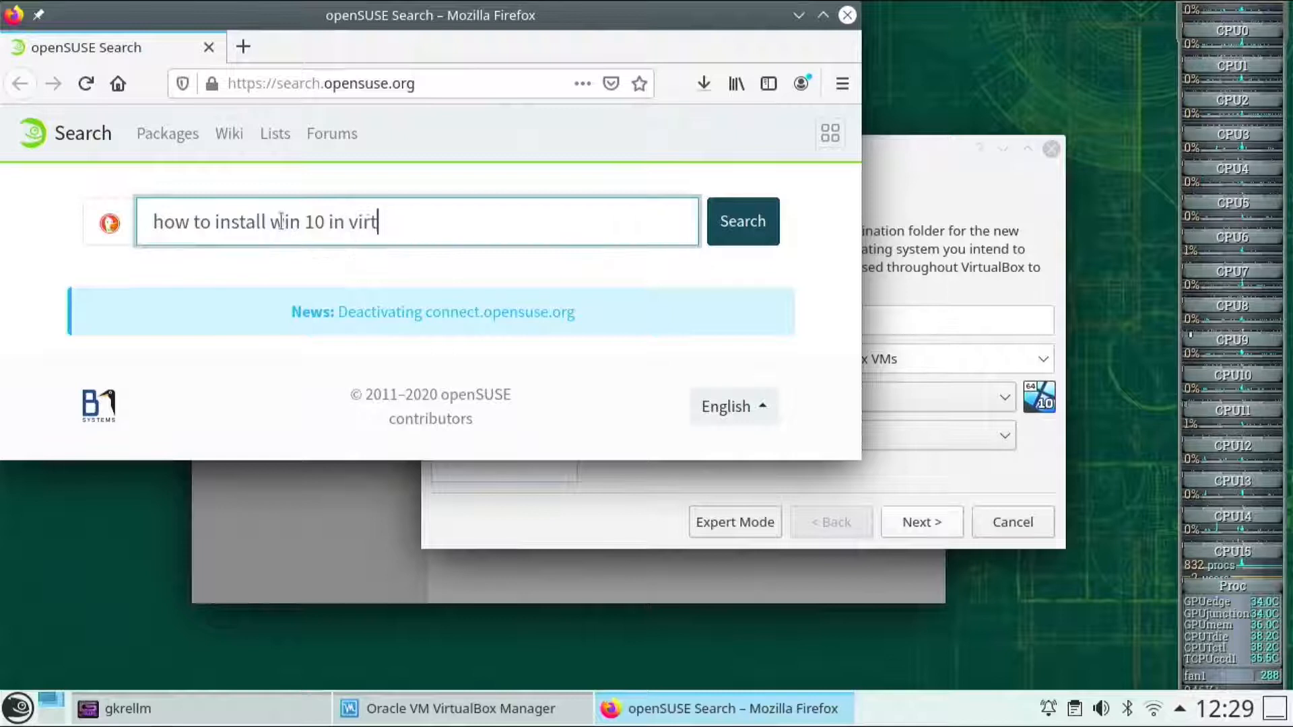
pyautogui.write('ualbox')
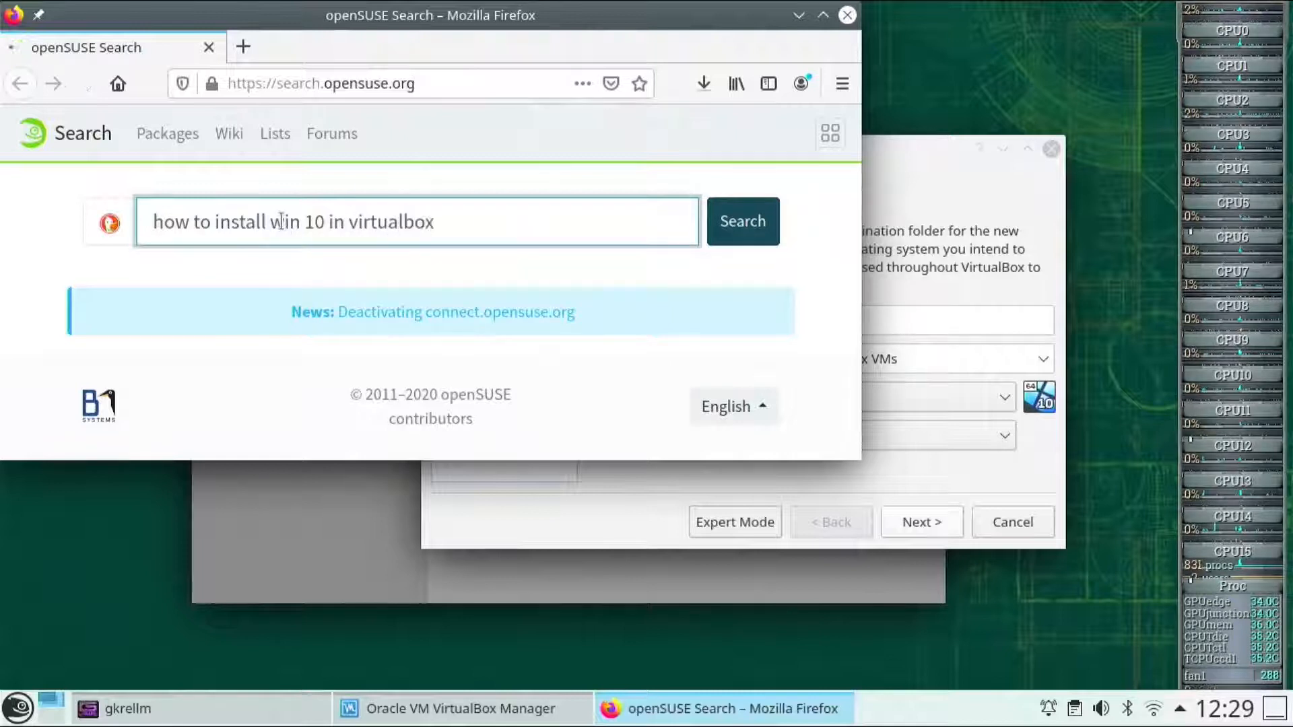
pyautogui.press('Return')
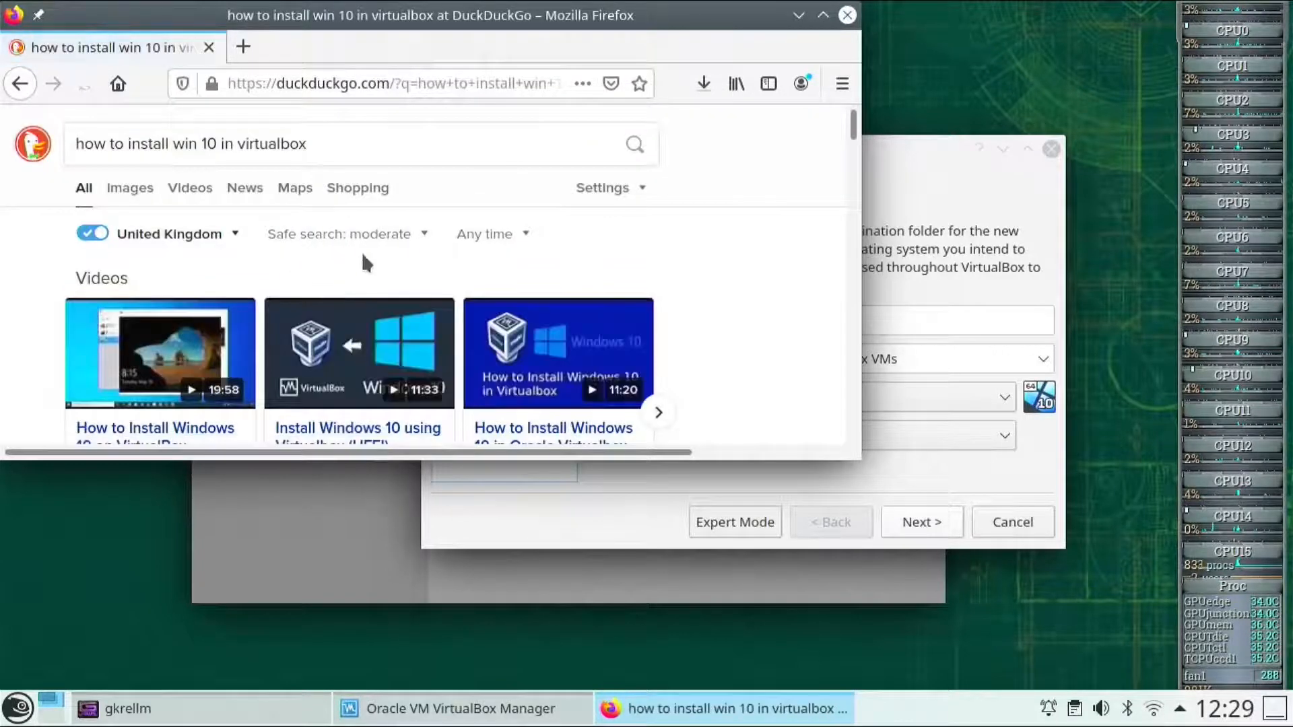
# - Open the buildsometech.com guide on installing Windows 10 on VirtualBox, skim it in a maximized window, and close Firefox
pyautogui.scroll(-5, 362, 255)
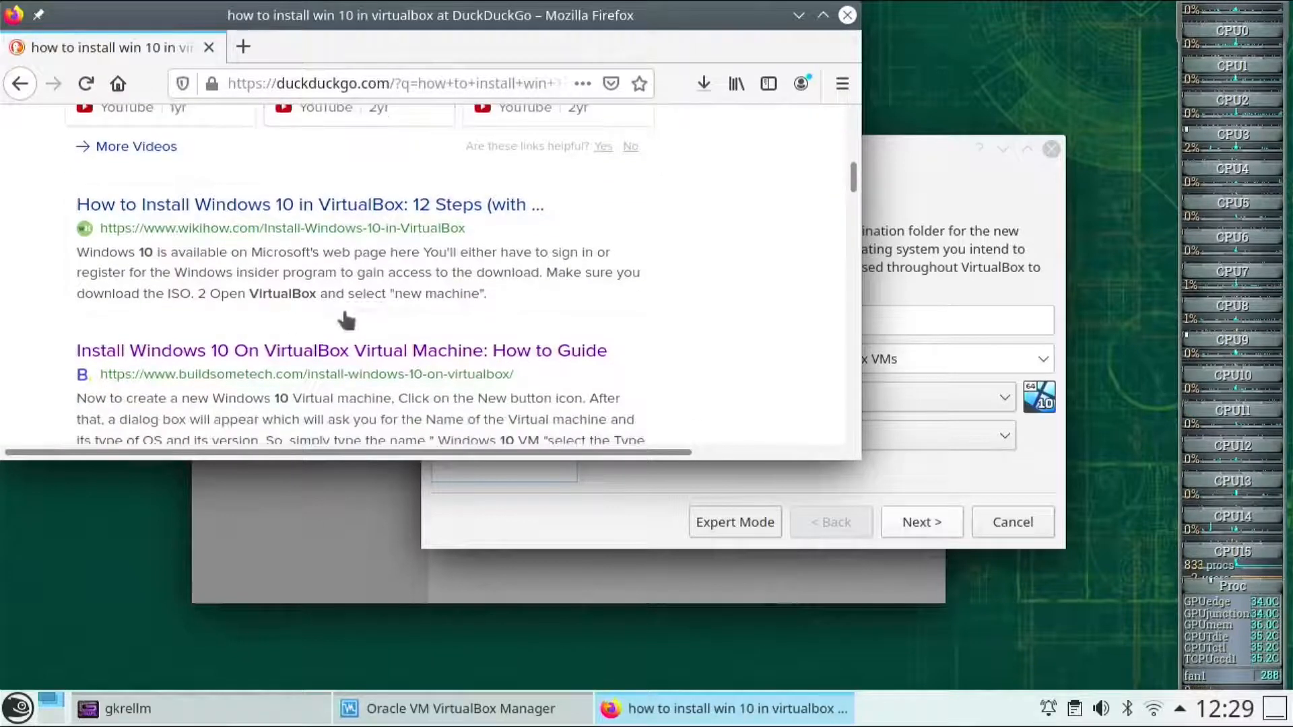
pyautogui.click(342, 356)
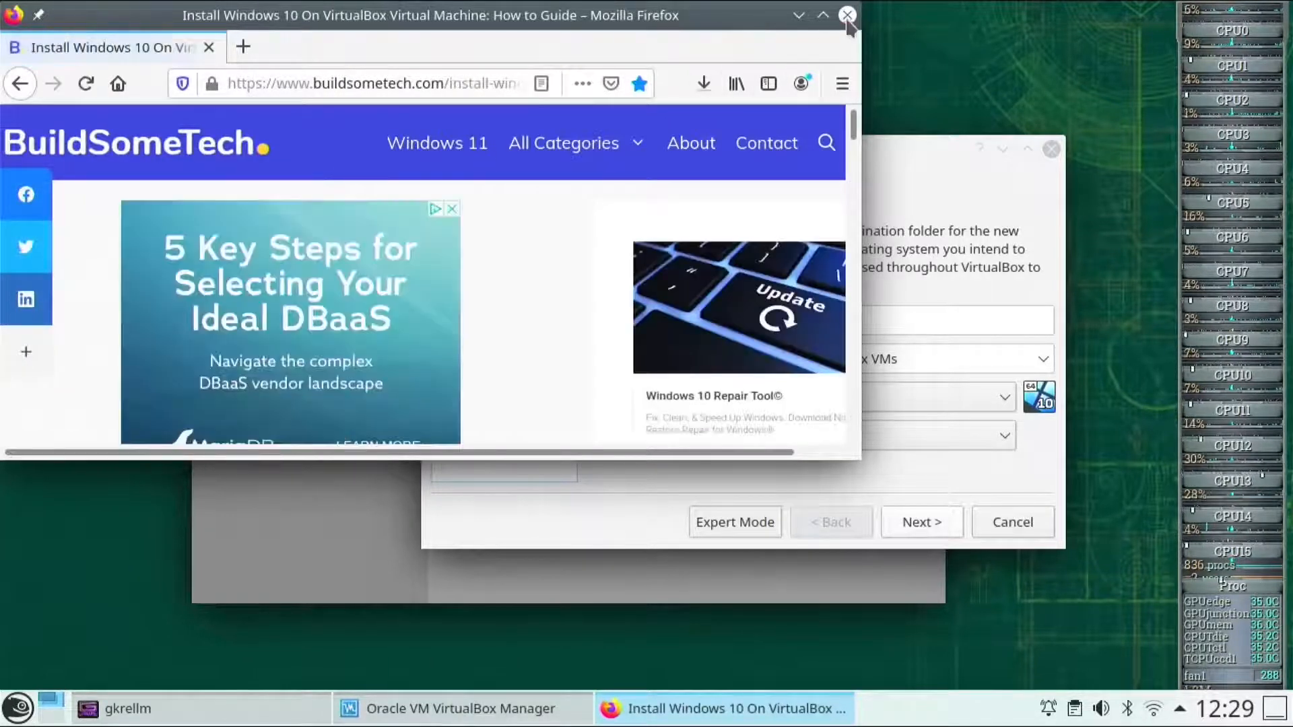
pyautogui.click(823, 15)
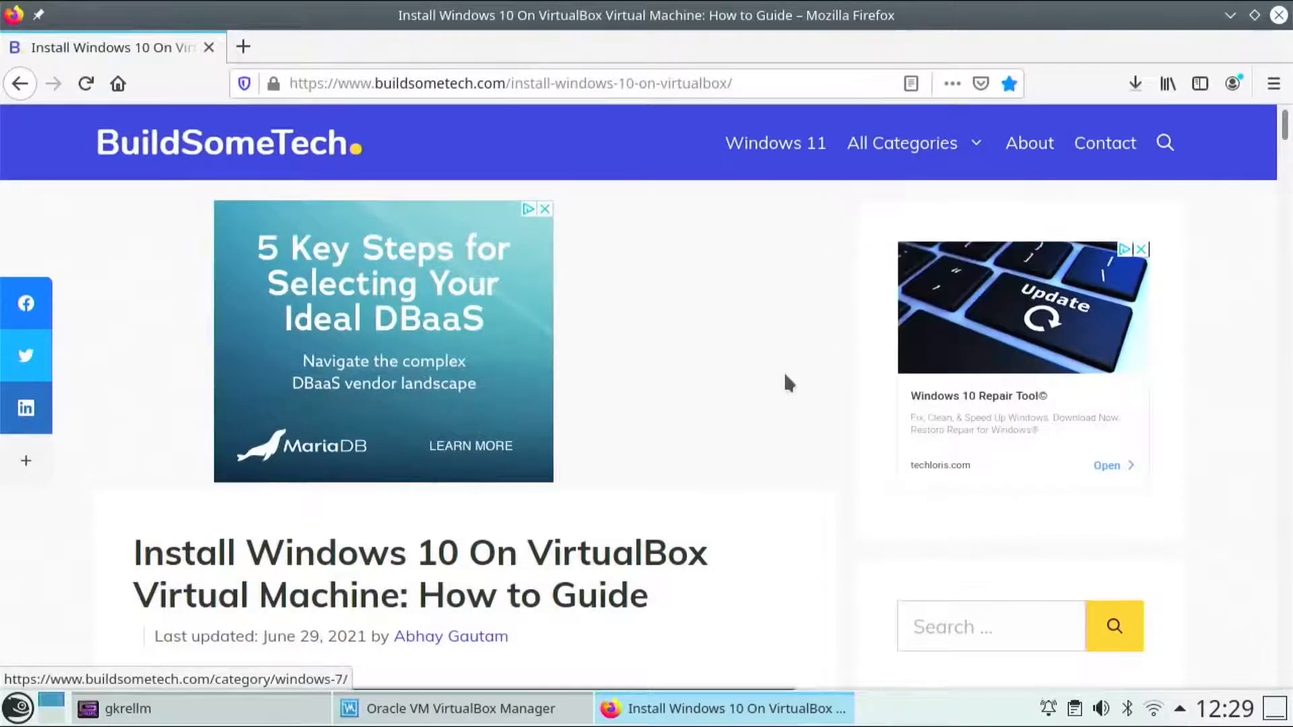
pyautogui.scroll(-10, 785, 377)
pyautogui.scroll(-5, 785, 381)
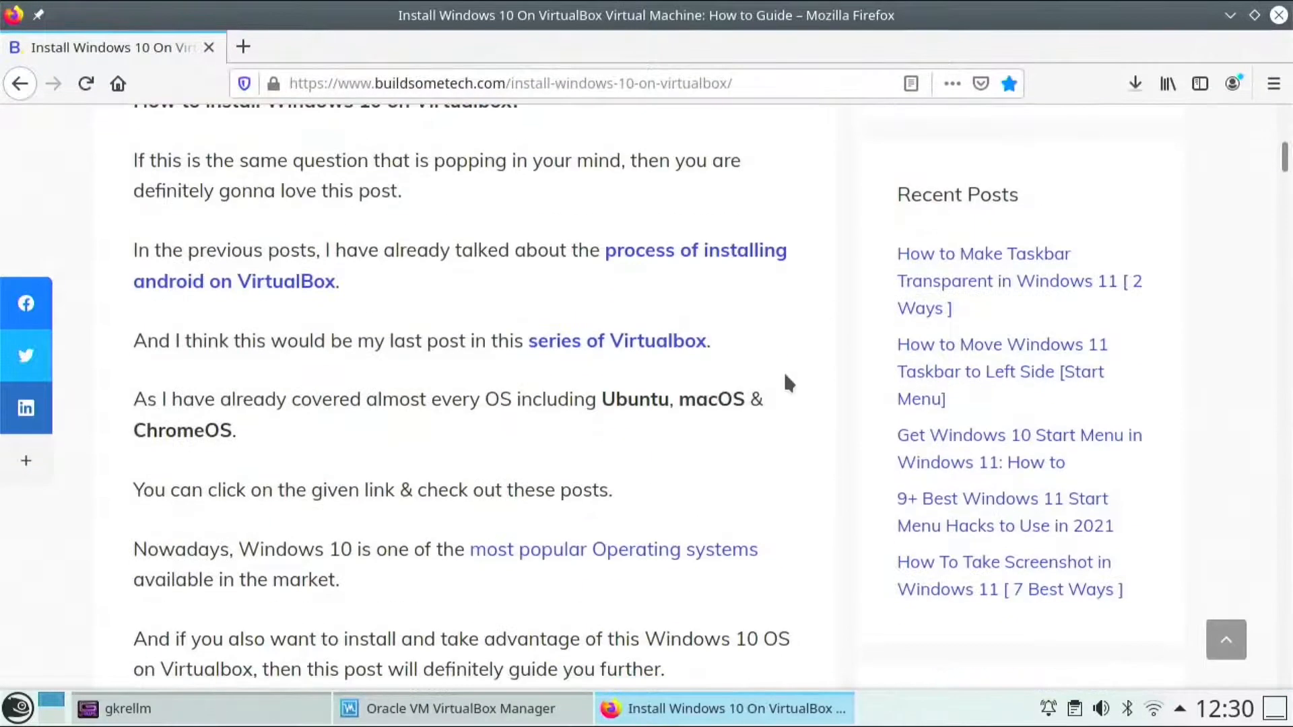
pyautogui.scroll(15, 786, 382)
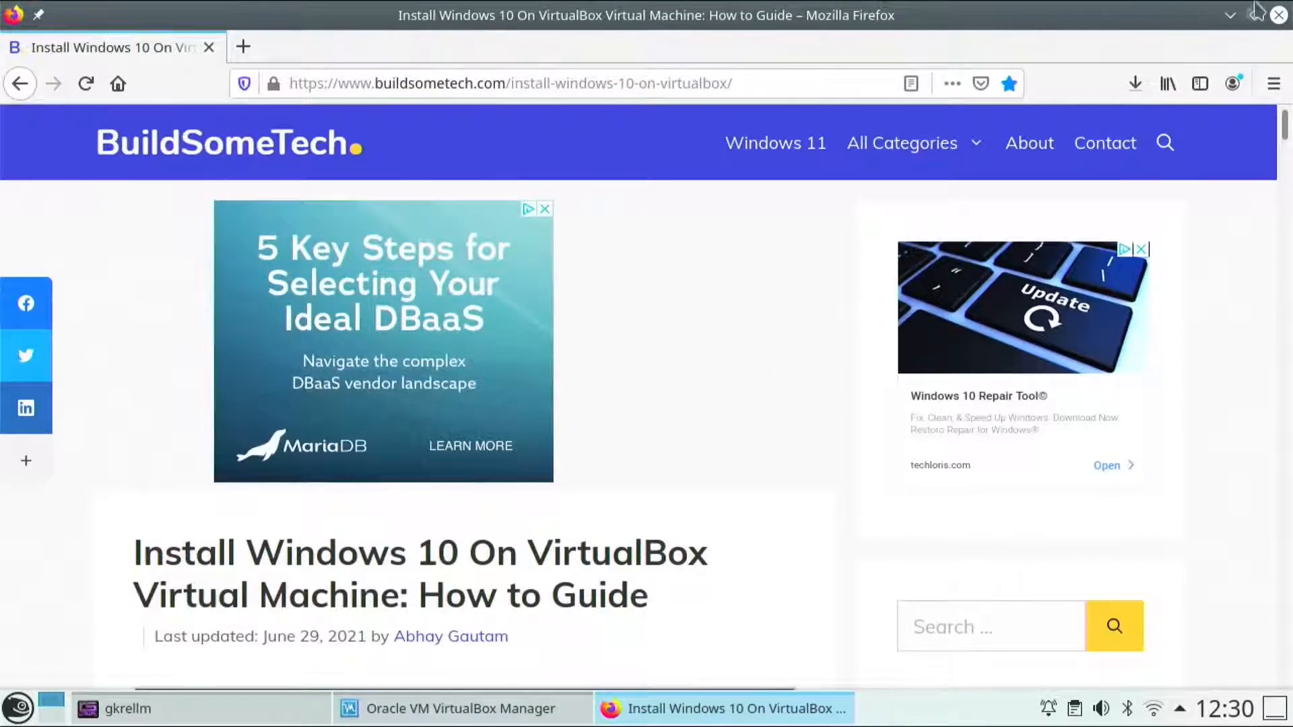
pyautogui.click(1278, 15)
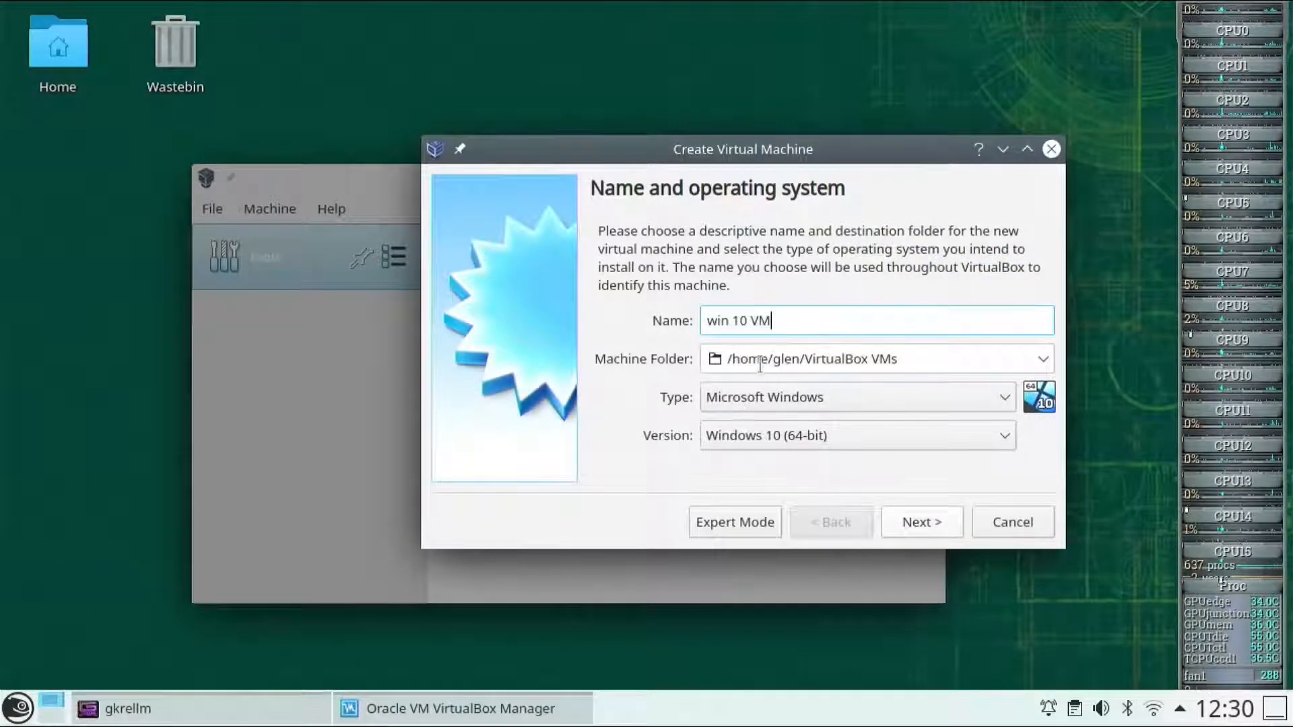
# - Accept the new machine's name and operating system, and set its memory size to 8192 MB
pyautogui.click(908, 523)
pyautogui.moveTo(647, 311); pyautogui.dragTo(775, 311)
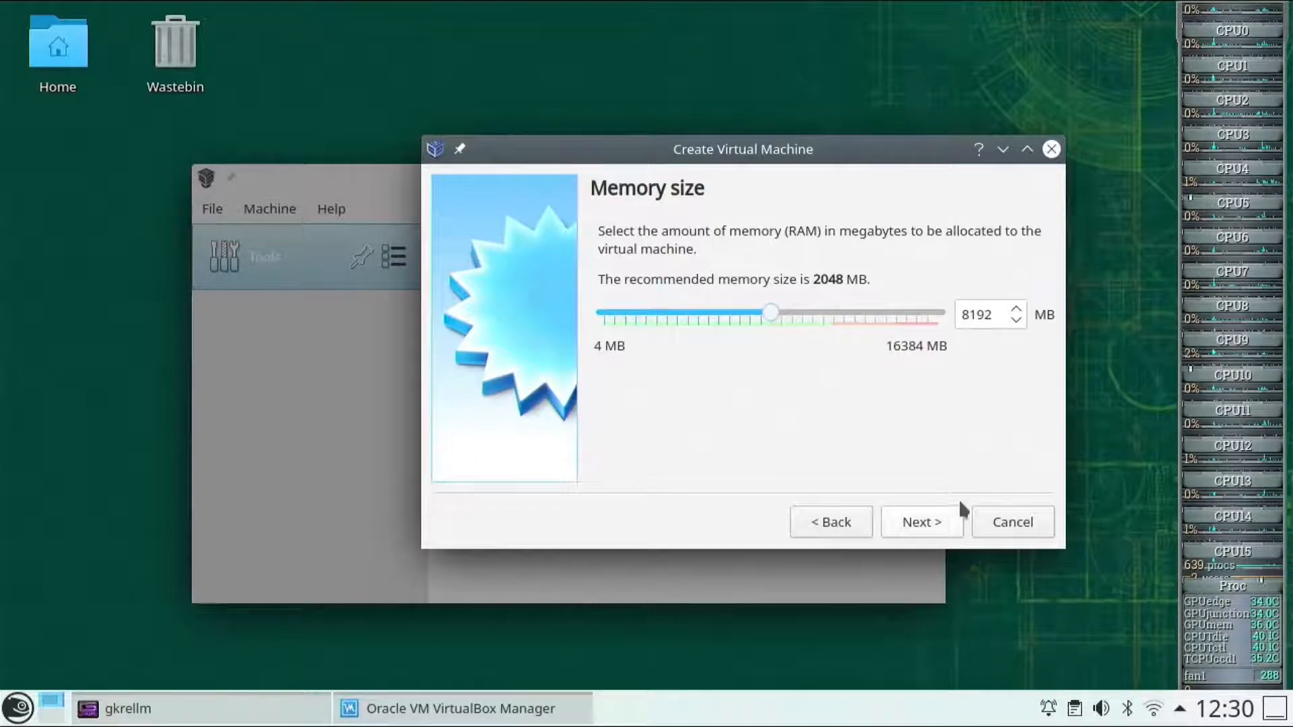
pyautogui.click(914, 522)
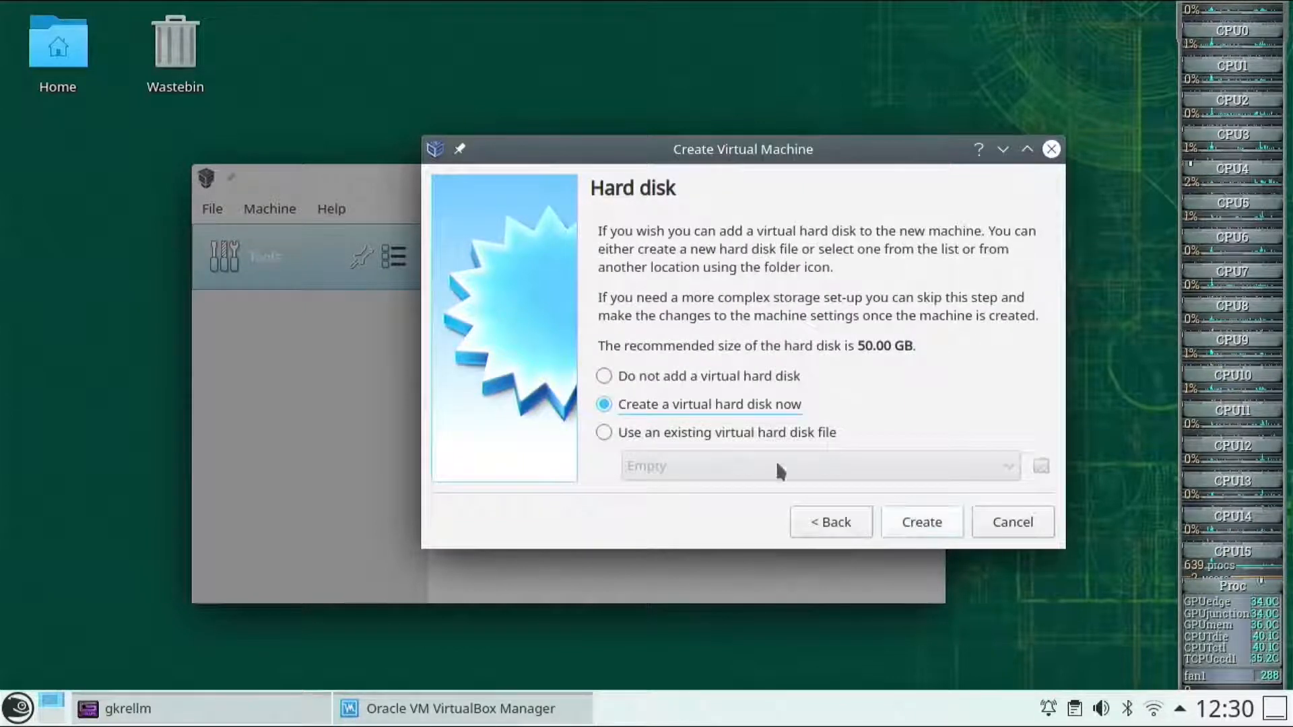
# - Create a dynamically allocated 50.00 GB VDI virtual hard disk for the new machine
pyautogui.click(928, 520)
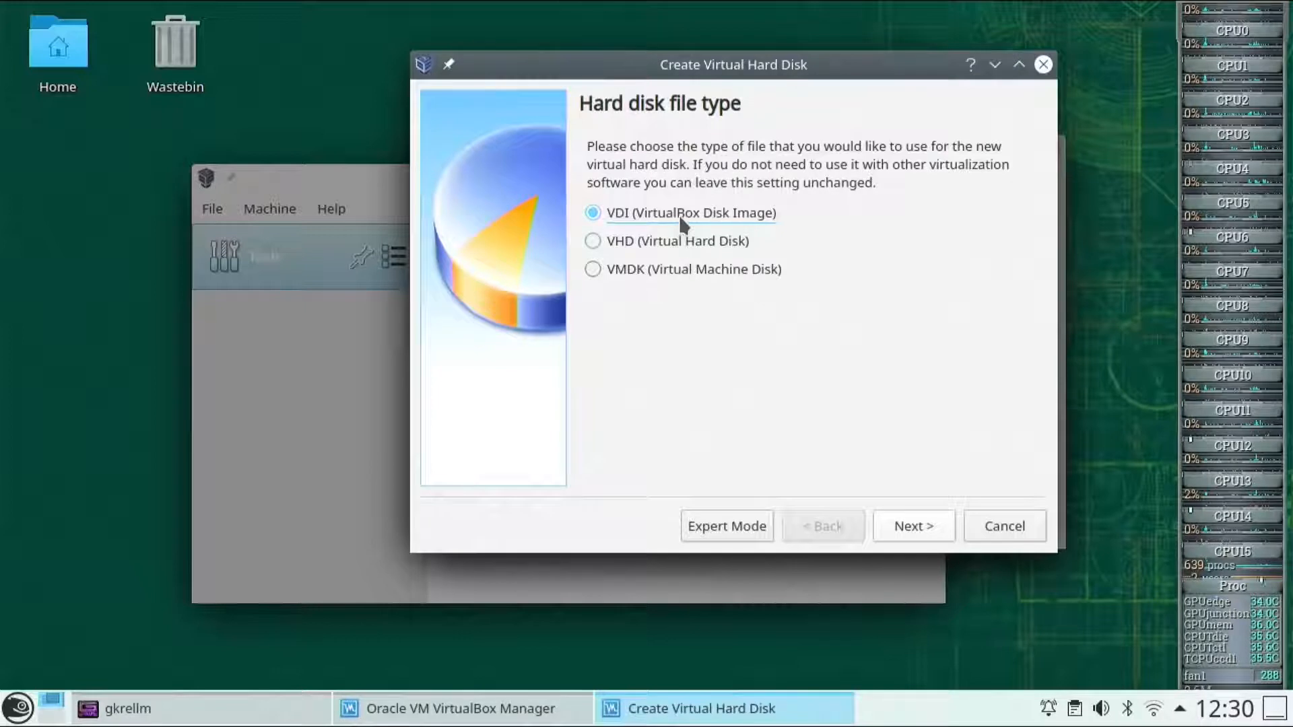
pyautogui.click(910, 532)
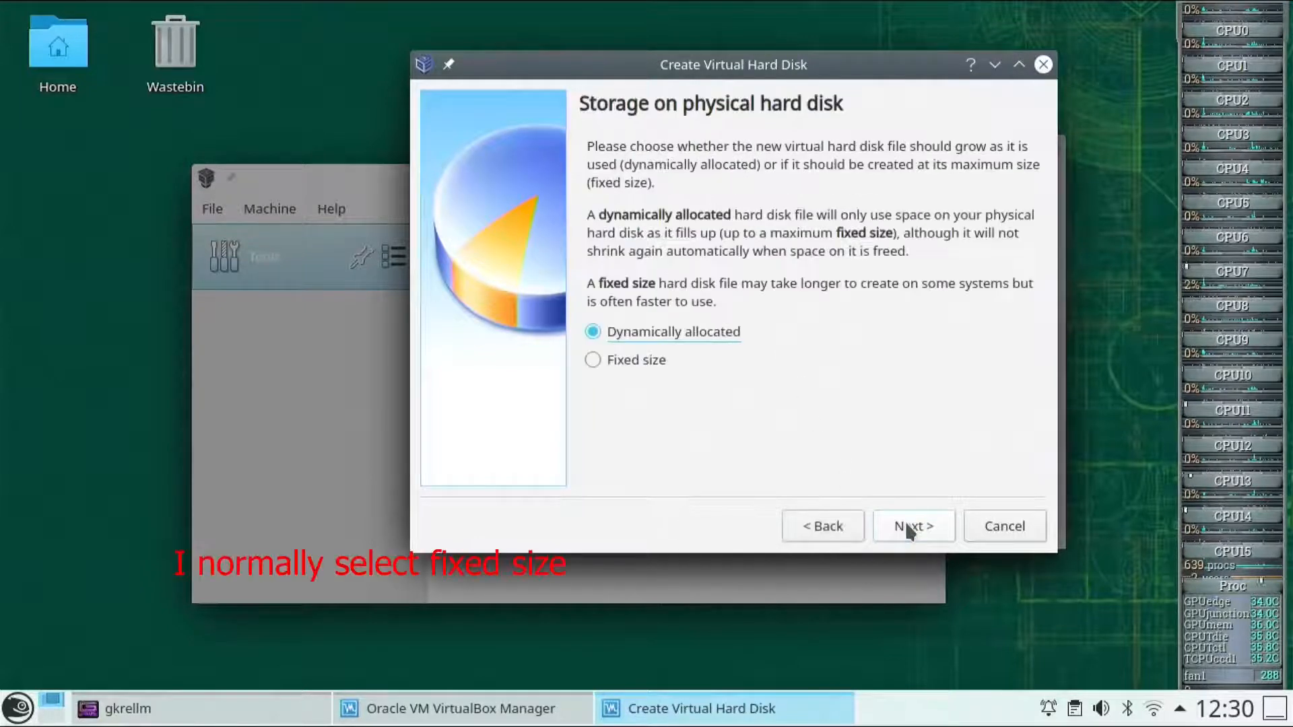
pyautogui.click(923, 528)
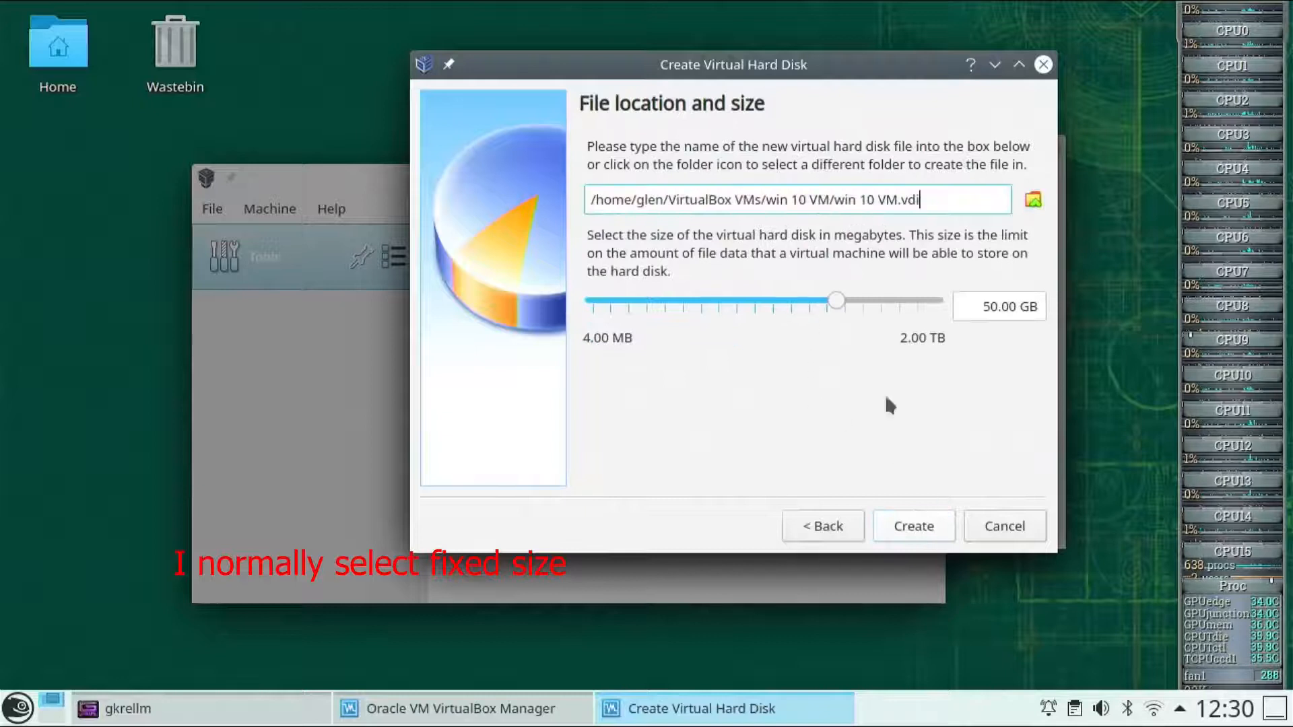
pyautogui.click(897, 528)
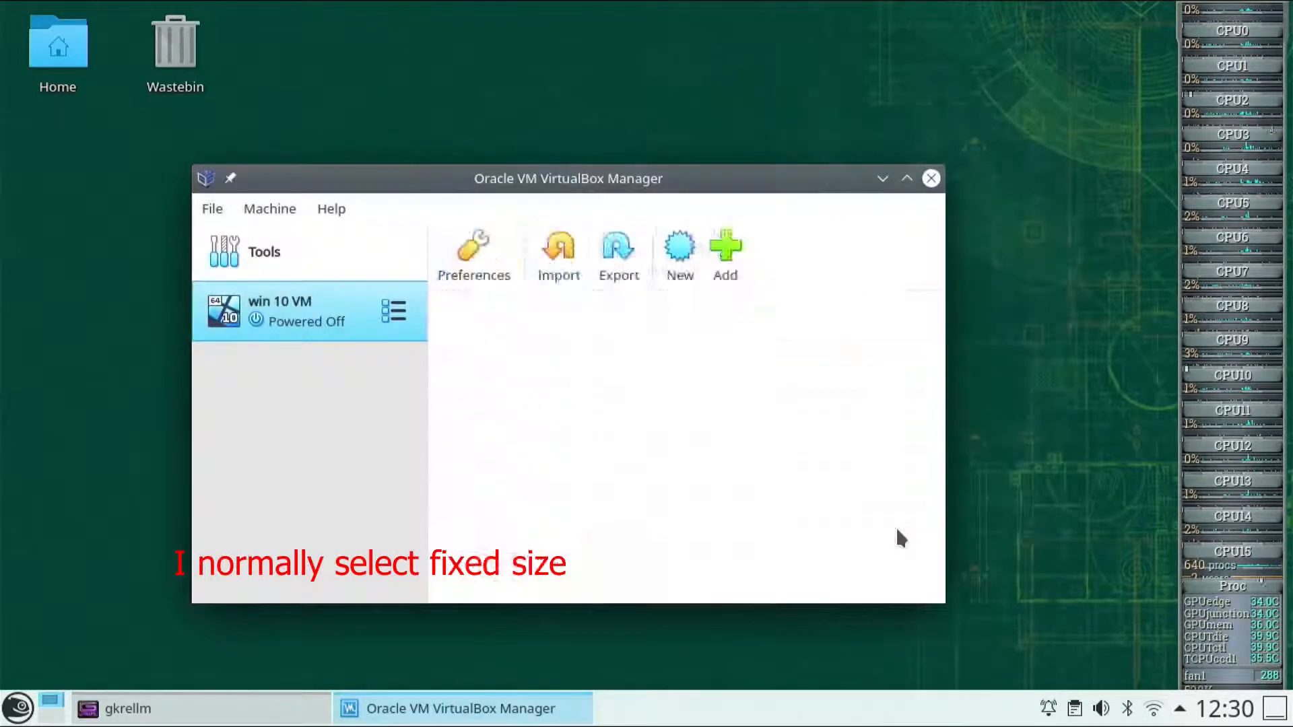
# - Open the settings of win 10 VM, review its motherboard, processor and acceleration options, and enable 3D acceleration for the display
pyautogui.click(510, 250)
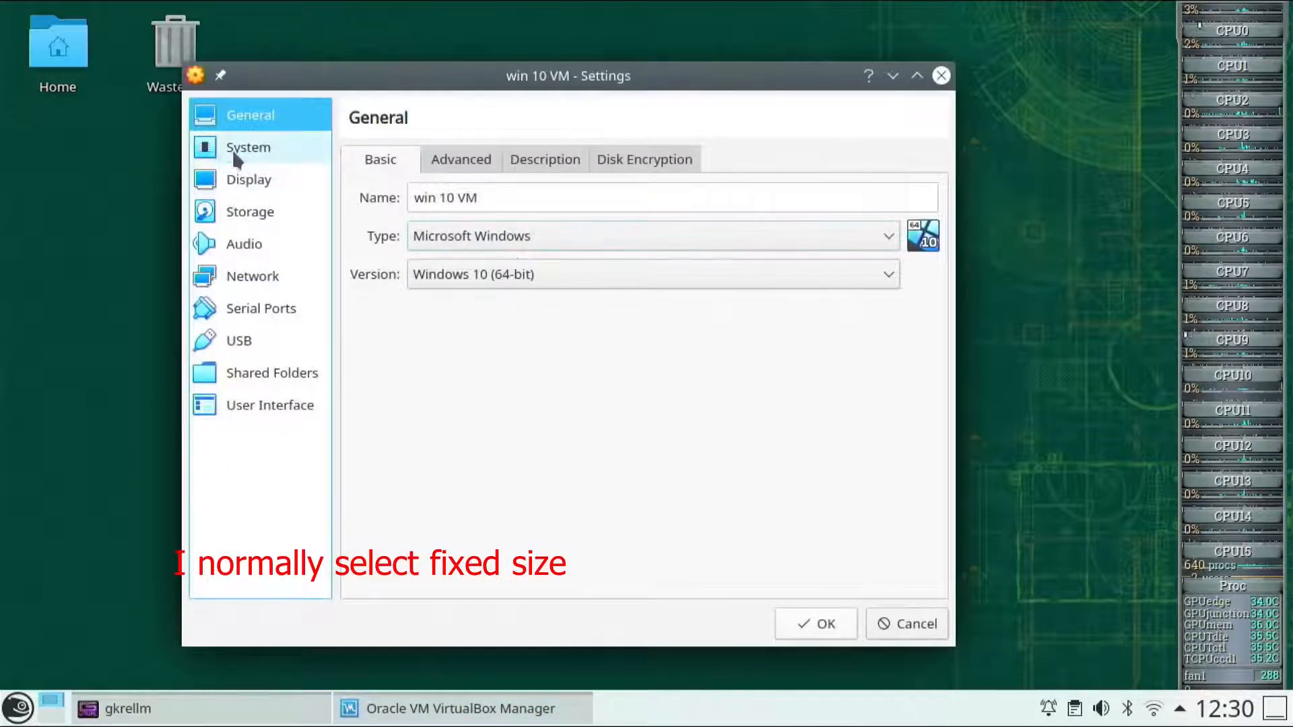
pyautogui.click(232, 148)
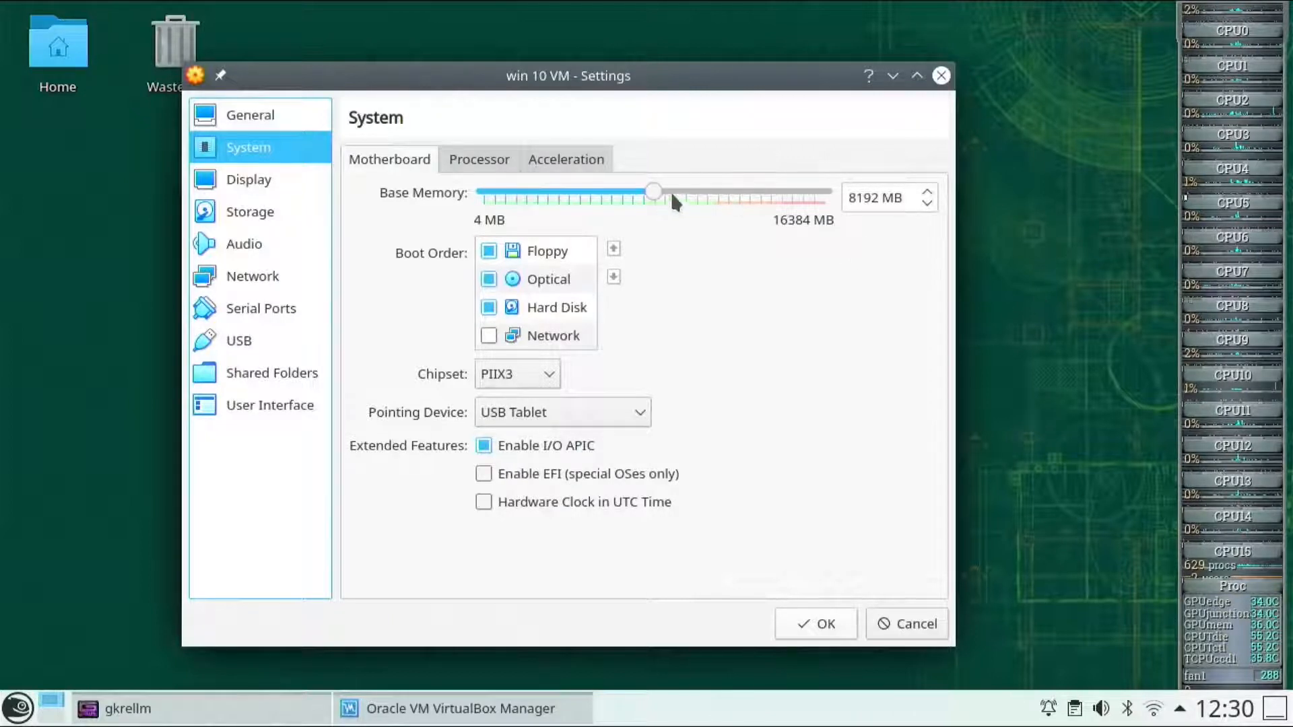
pyautogui.click(483, 156)
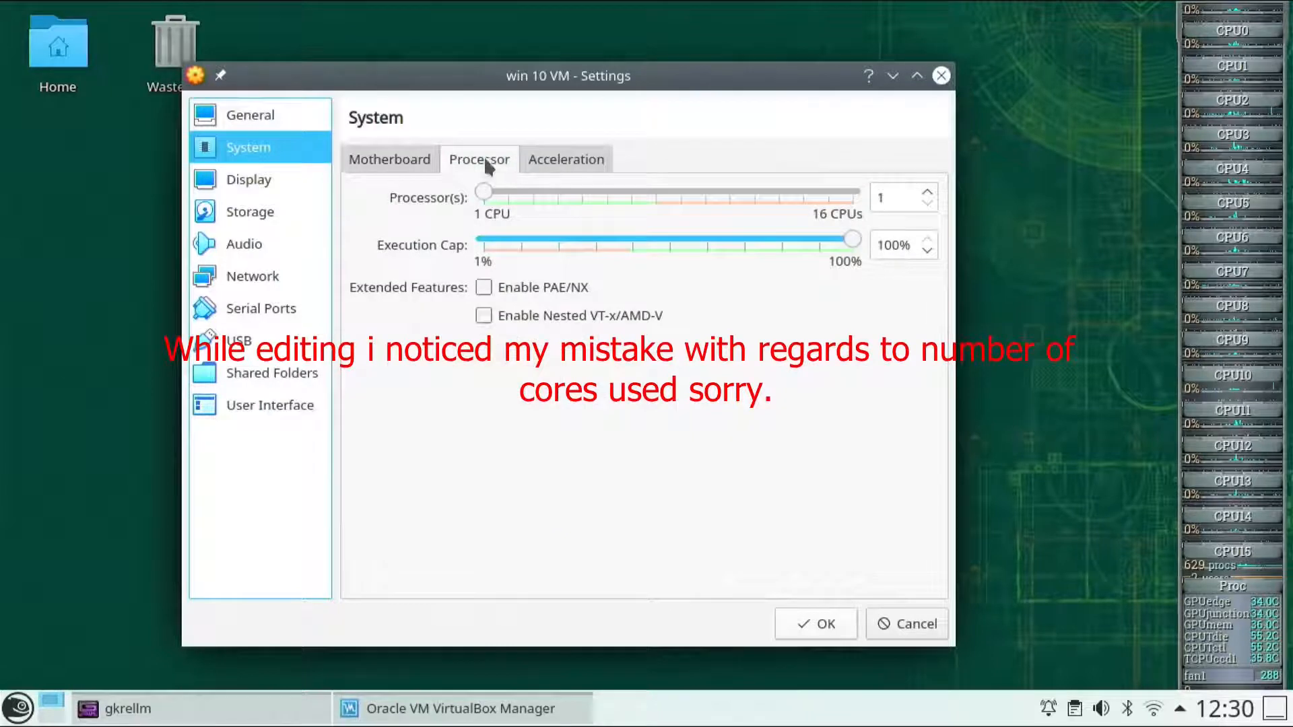
pyautogui.click(555, 161)
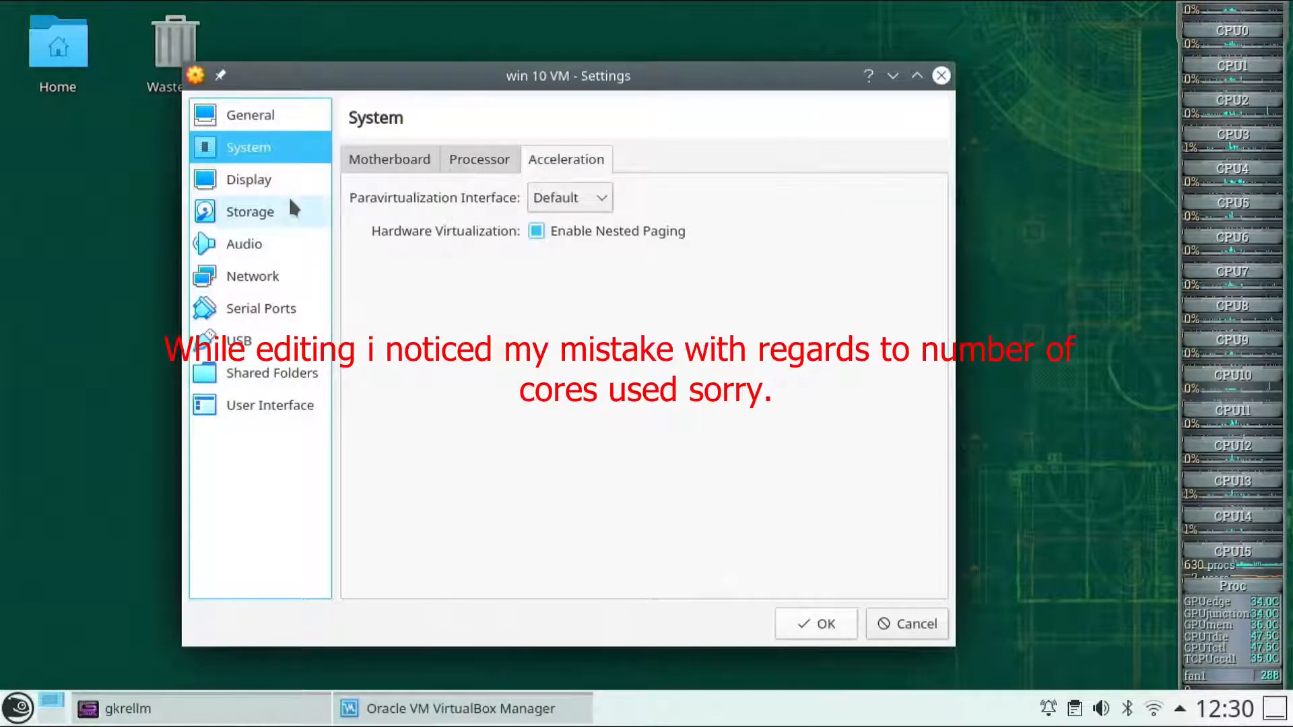
pyautogui.click(260, 180)
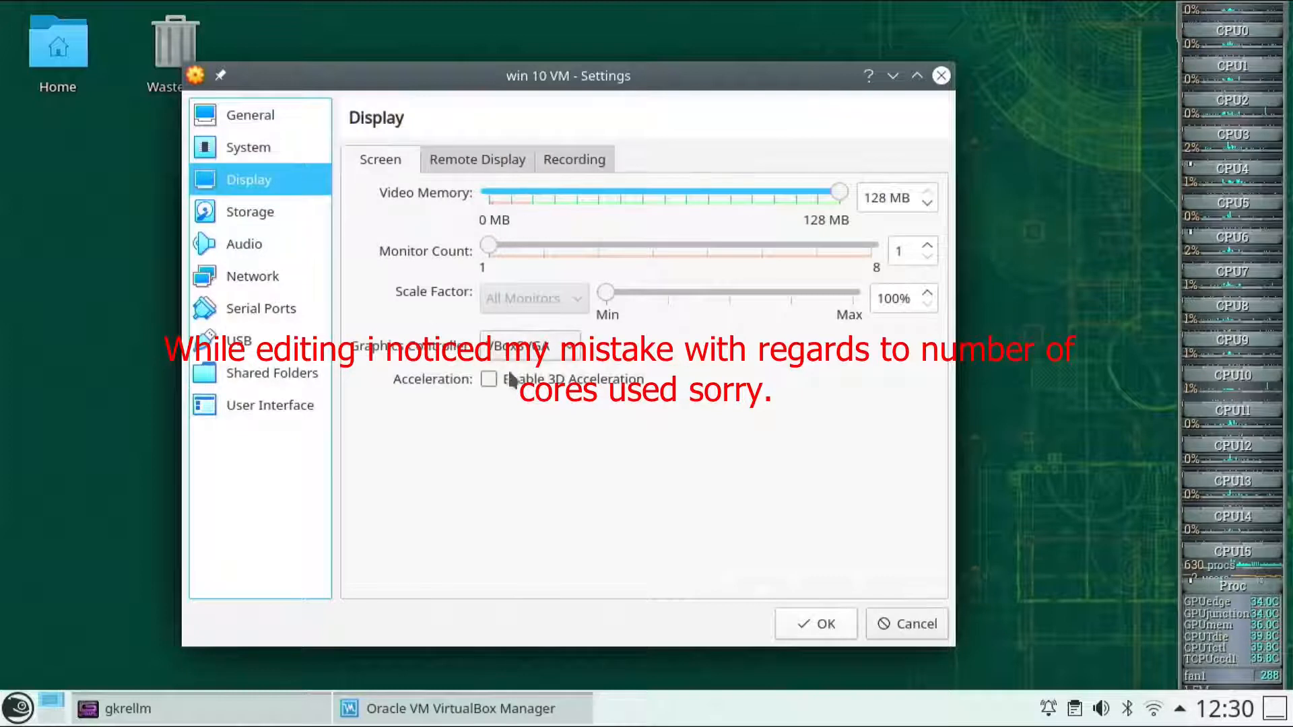
pyautogui.click(489, 379)
# - Attach Win10_21H1_English_x64.iso to the VM's empty optical drive, save the settings, and start win 10 VM
pyautogui.click(249, 206)
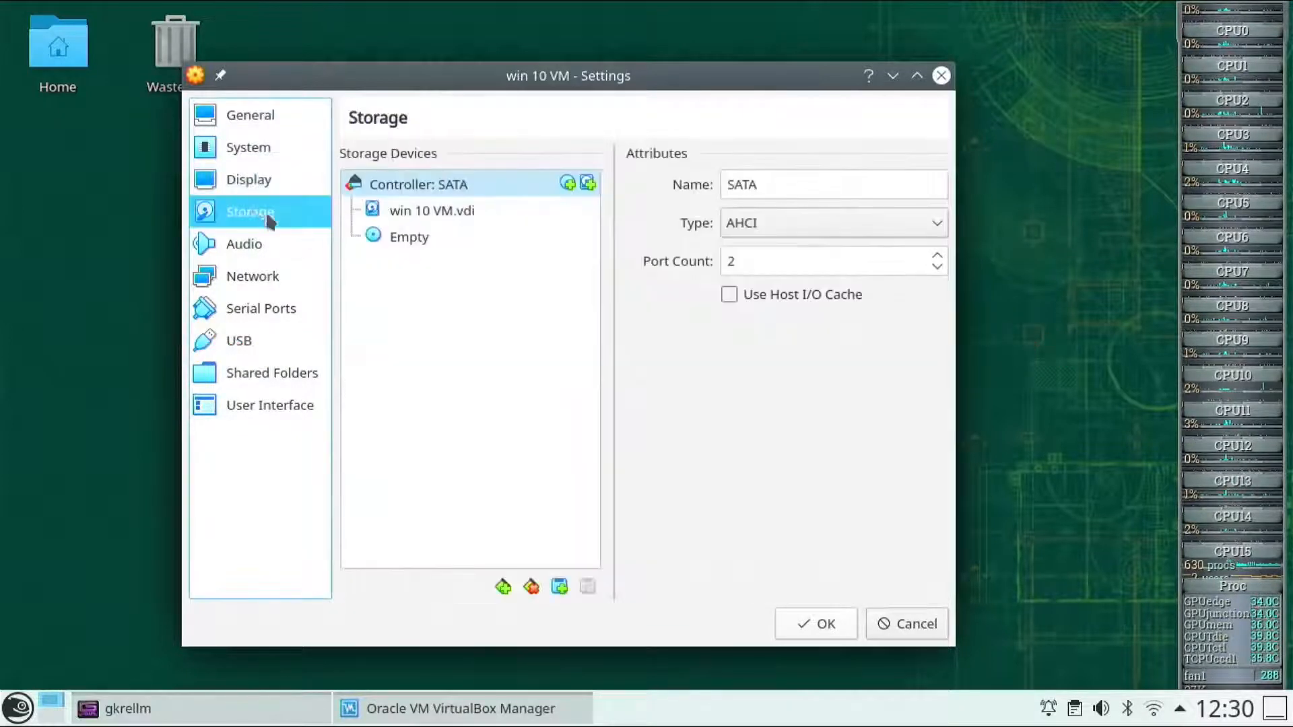
pyautogui.click(417, 241)
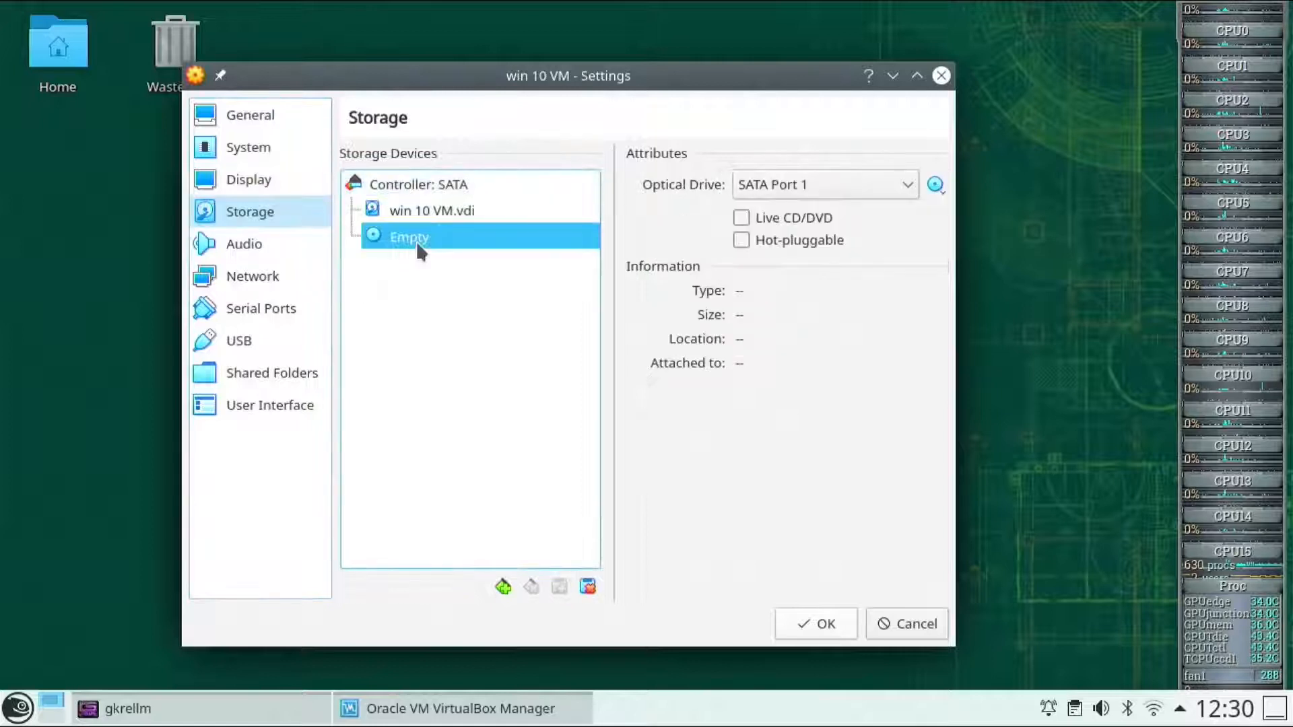
pyautogui.click(944, 182)
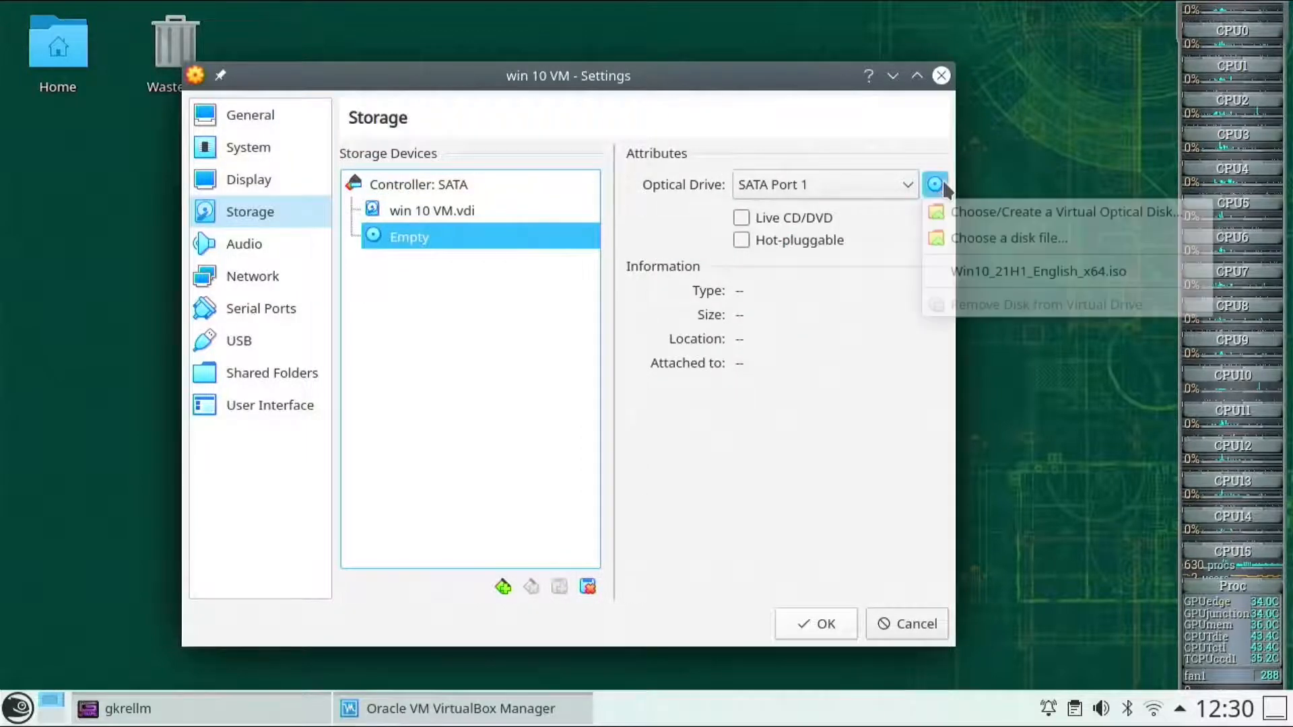
pyautogui.click(994, 212)
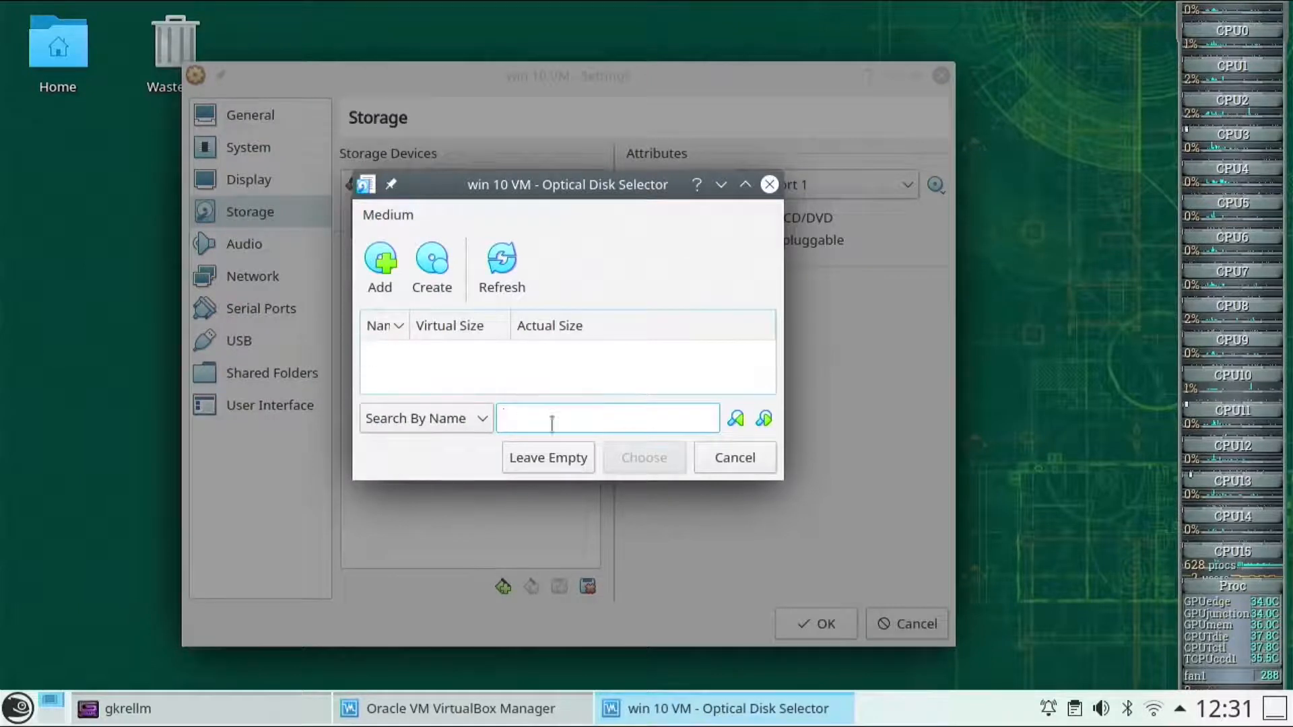
pyautogui.click(732, 461)
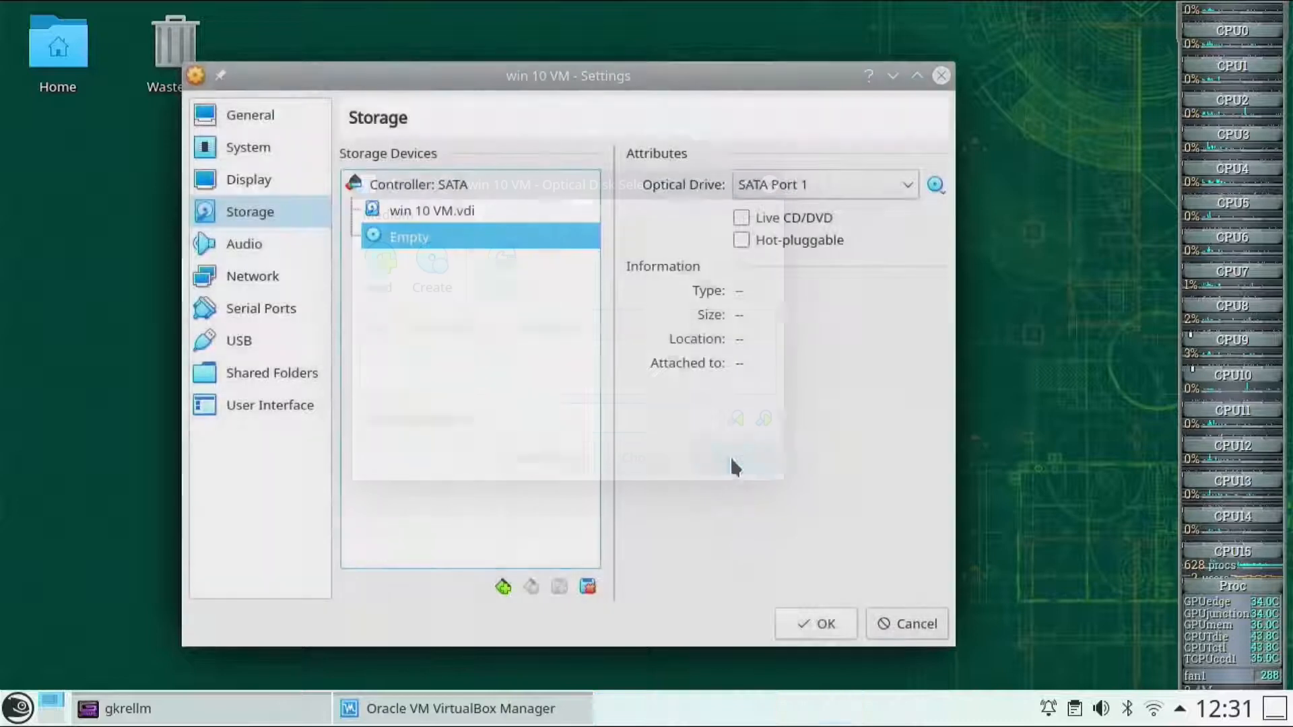
pyautogui.click(936, 186)
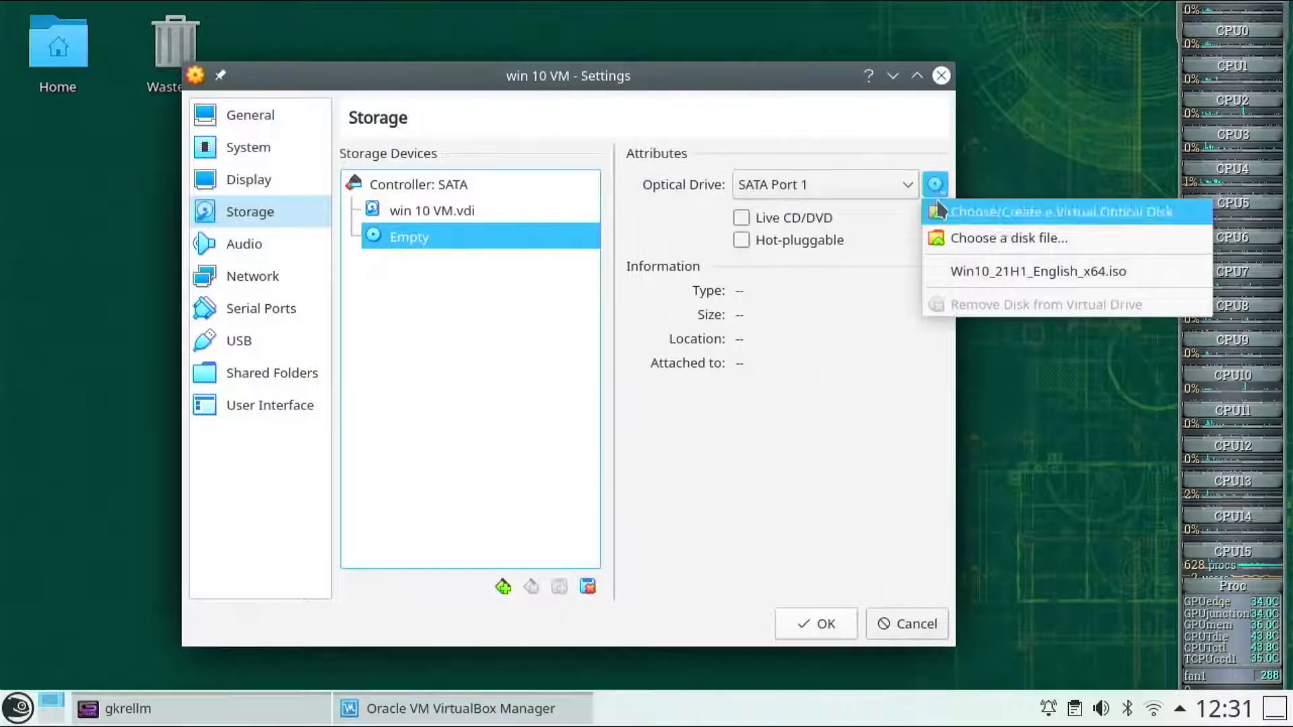
pyautogui.click(995, 271)
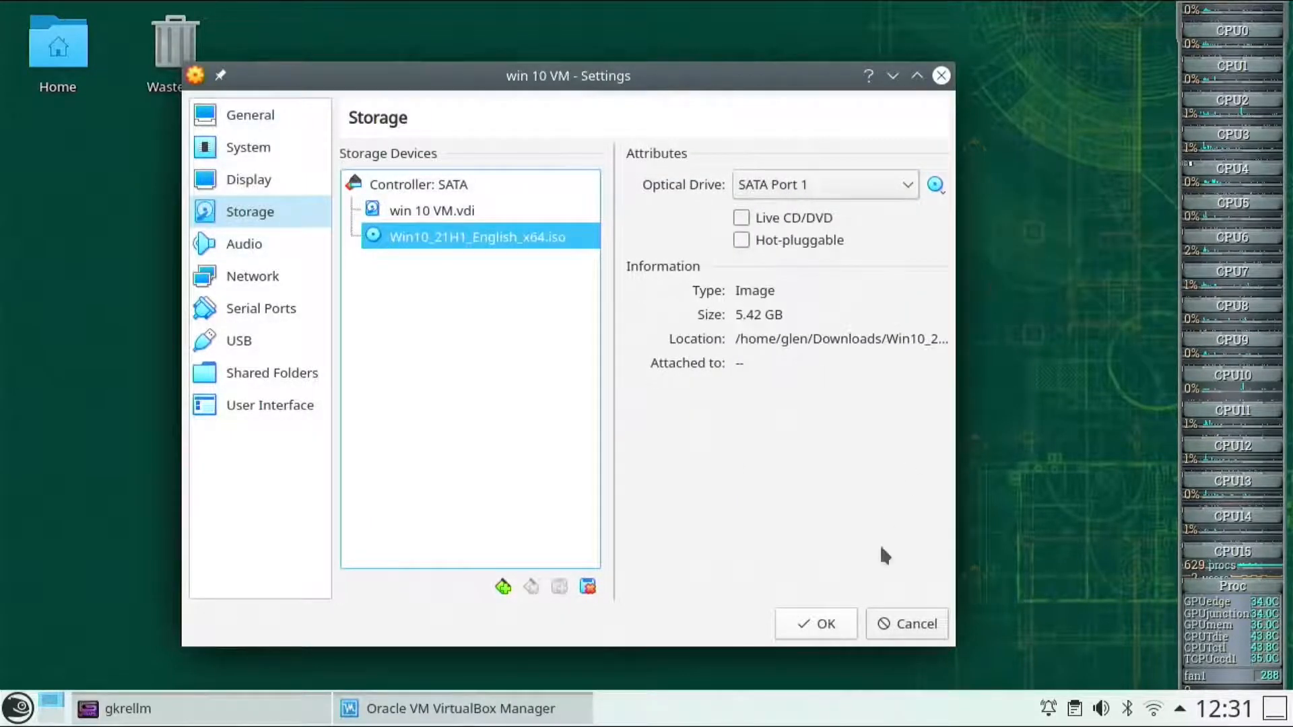
pyautogui.click(823, 628)
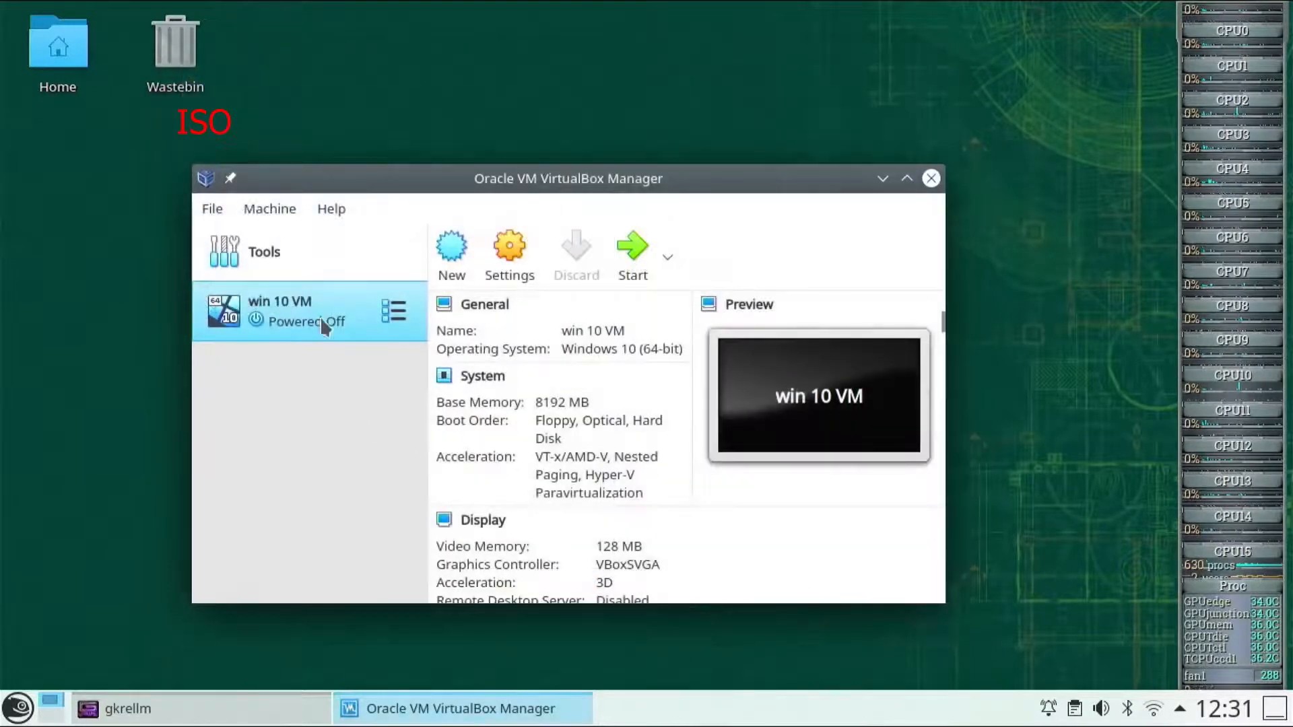
pyautogui.doubleClick(320, 316)
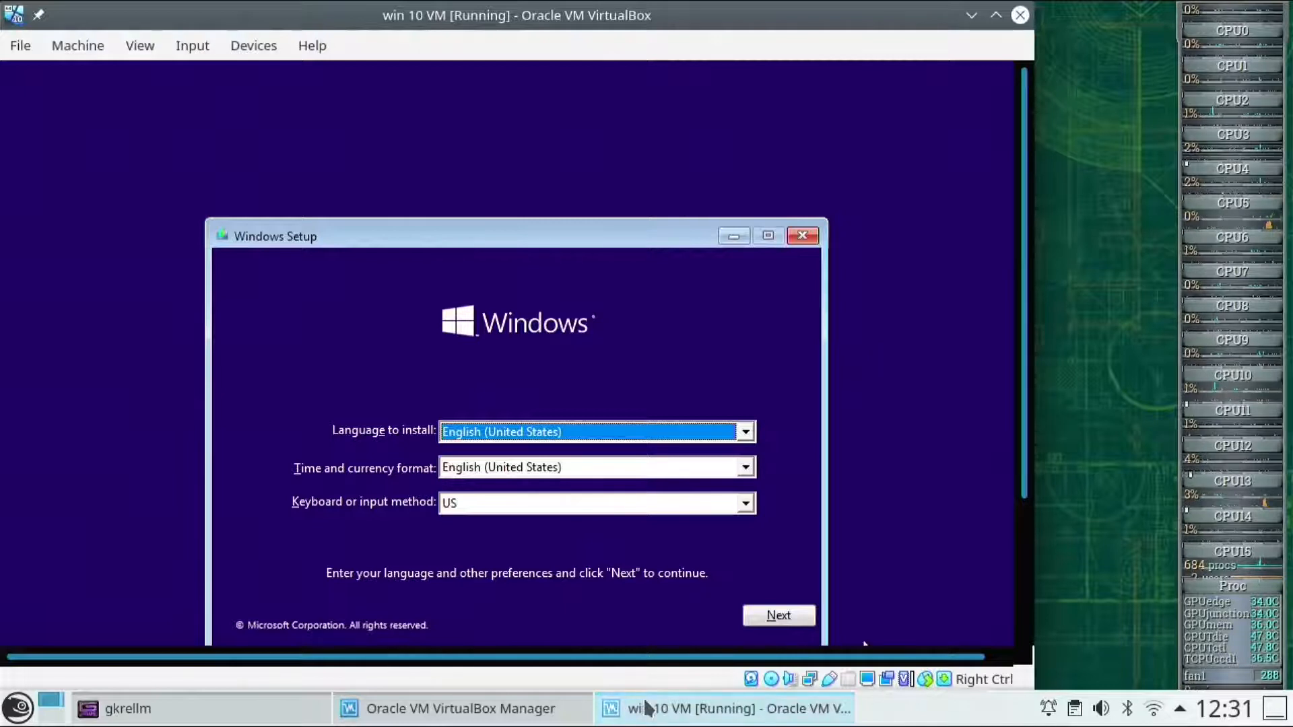
pyautogui.moveTo(645, 701)
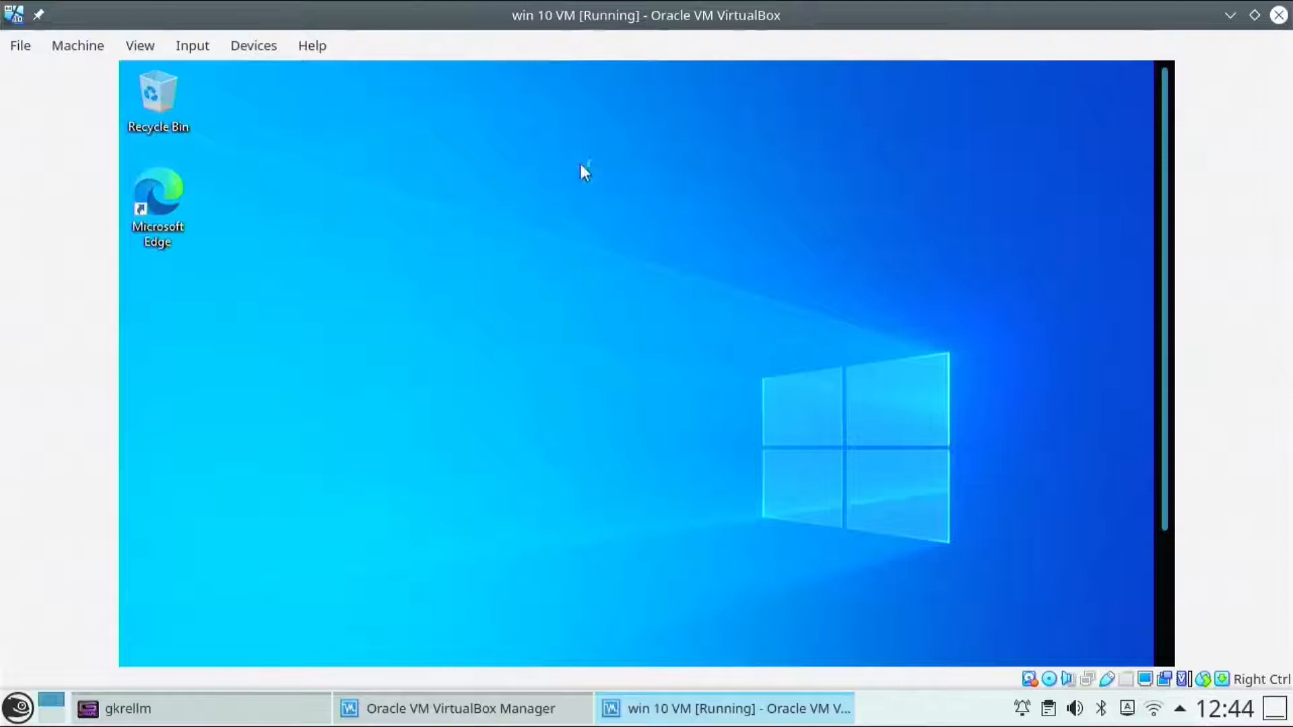
# - Insert the Guest Additions CD image into the running Windows guest and open CD Drive (D:) in File Explorer
pyautogui.click(270, 48)
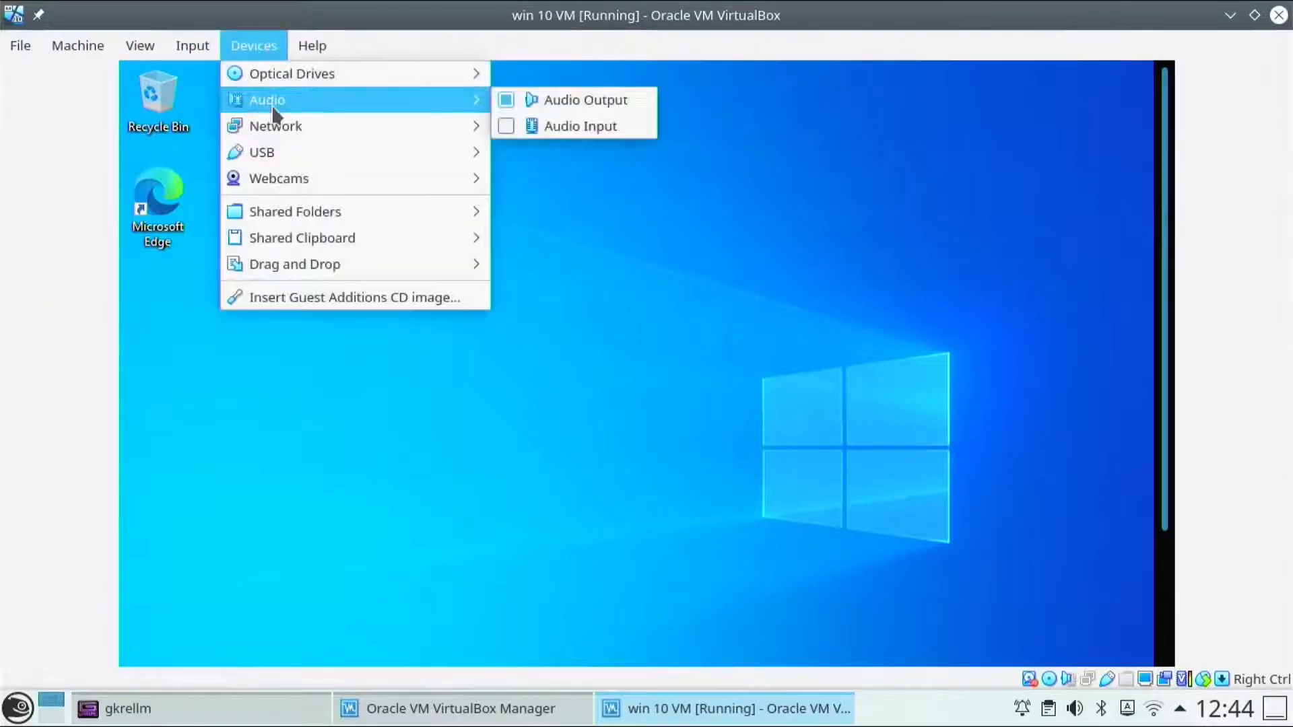
pyautogui.moveTo(272, 84)
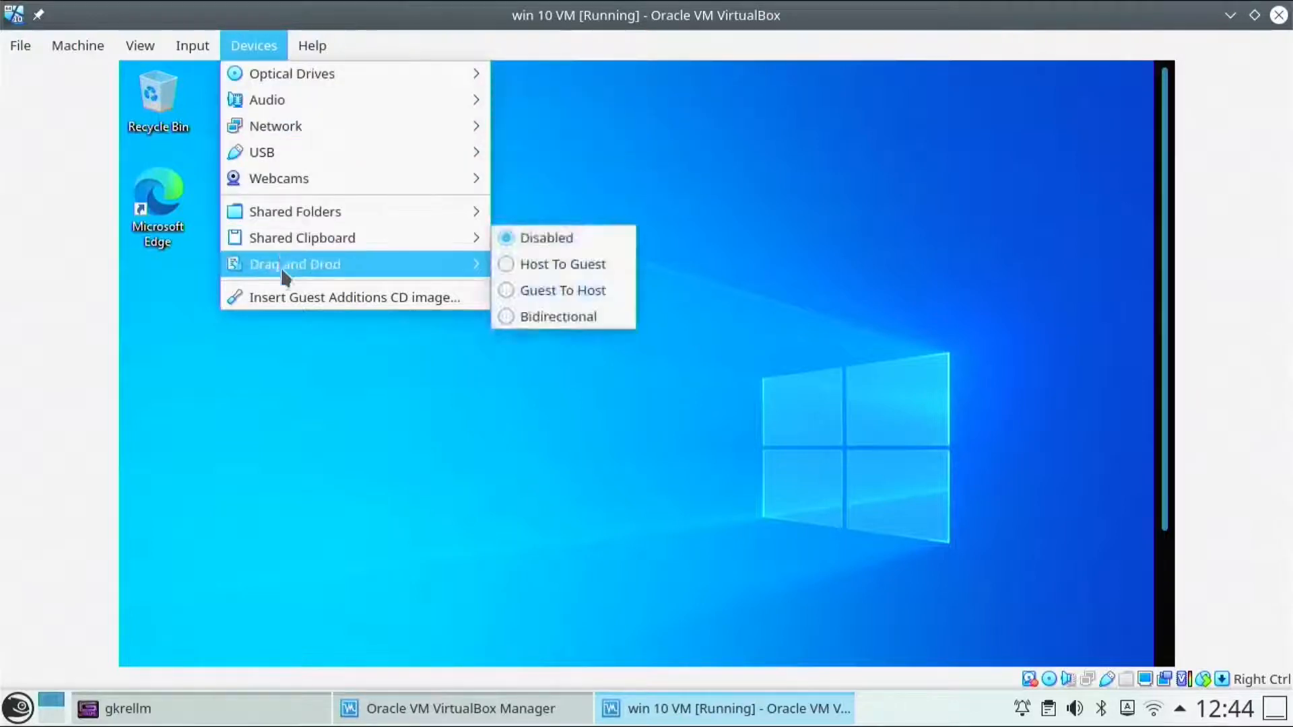
pyautogui.click(289, 296)
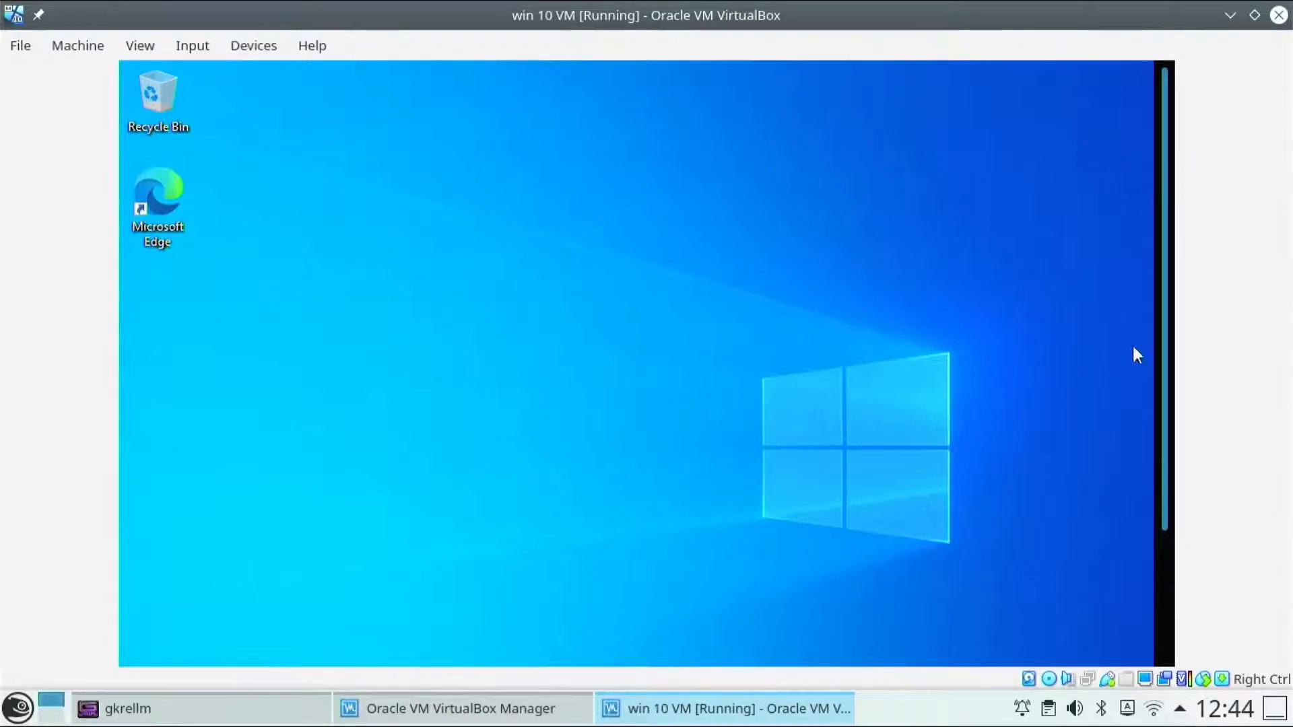
pyautogui.moveTo(1166, 327); pyautogui.dragTo(1166, 539)
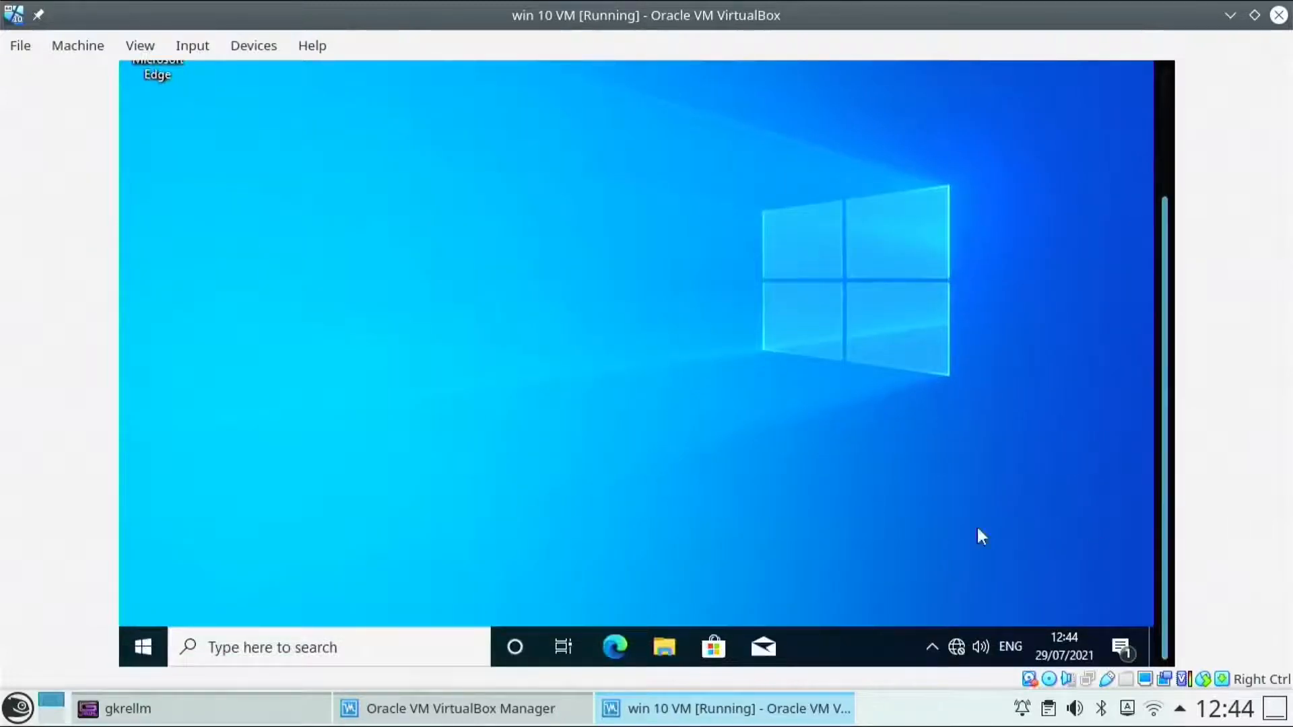
pyautogui.click(669, 645)
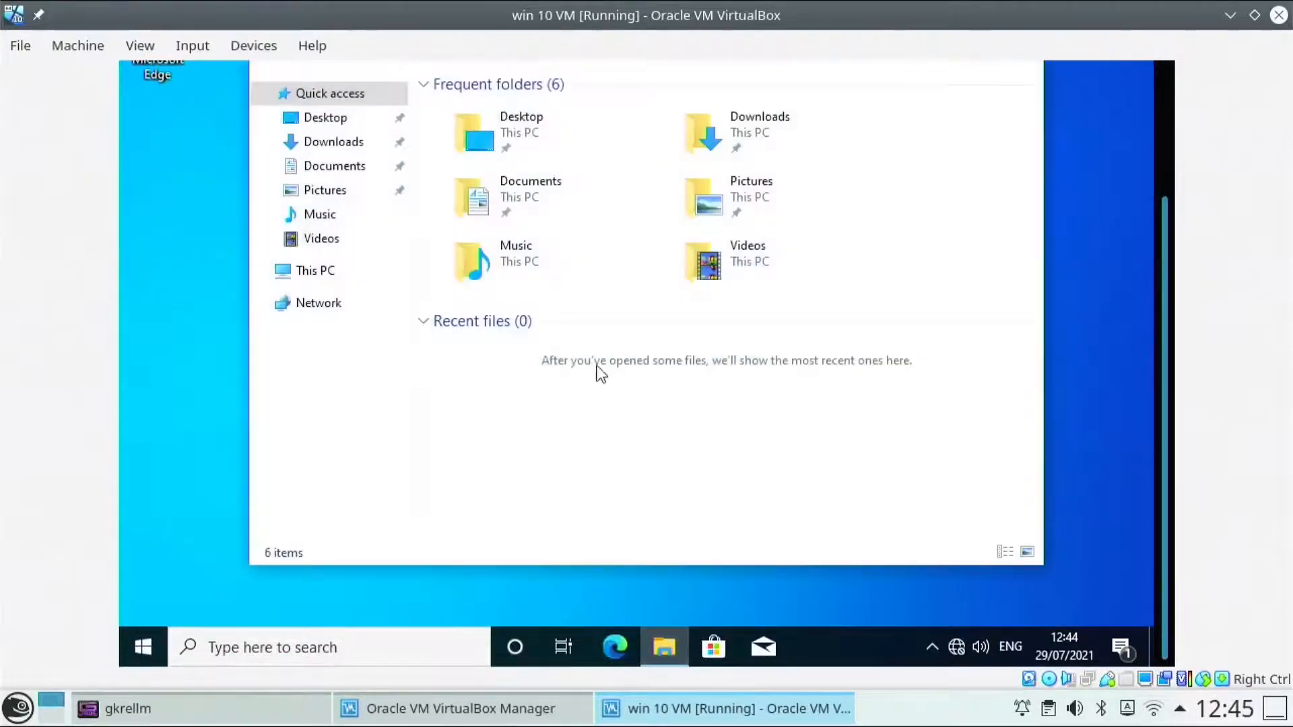
pyautogui.click(337, 273)
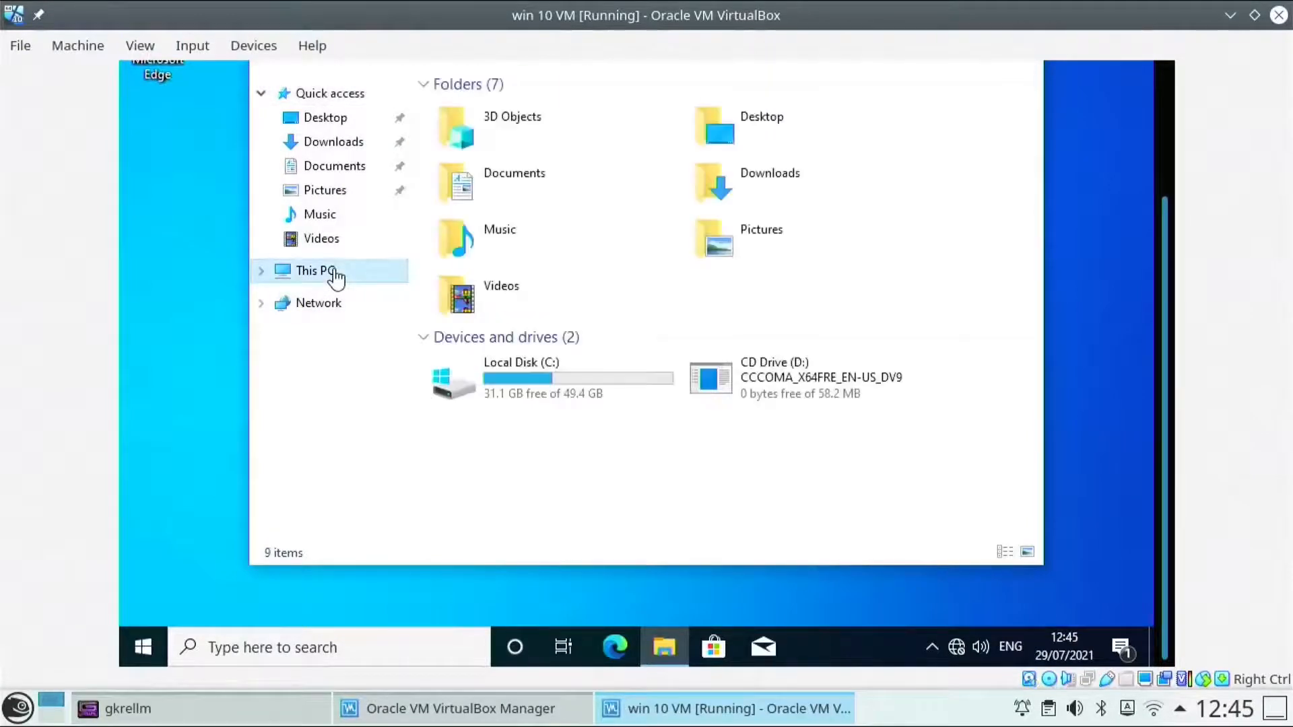
pyautogui.doubleClick(813, 377)
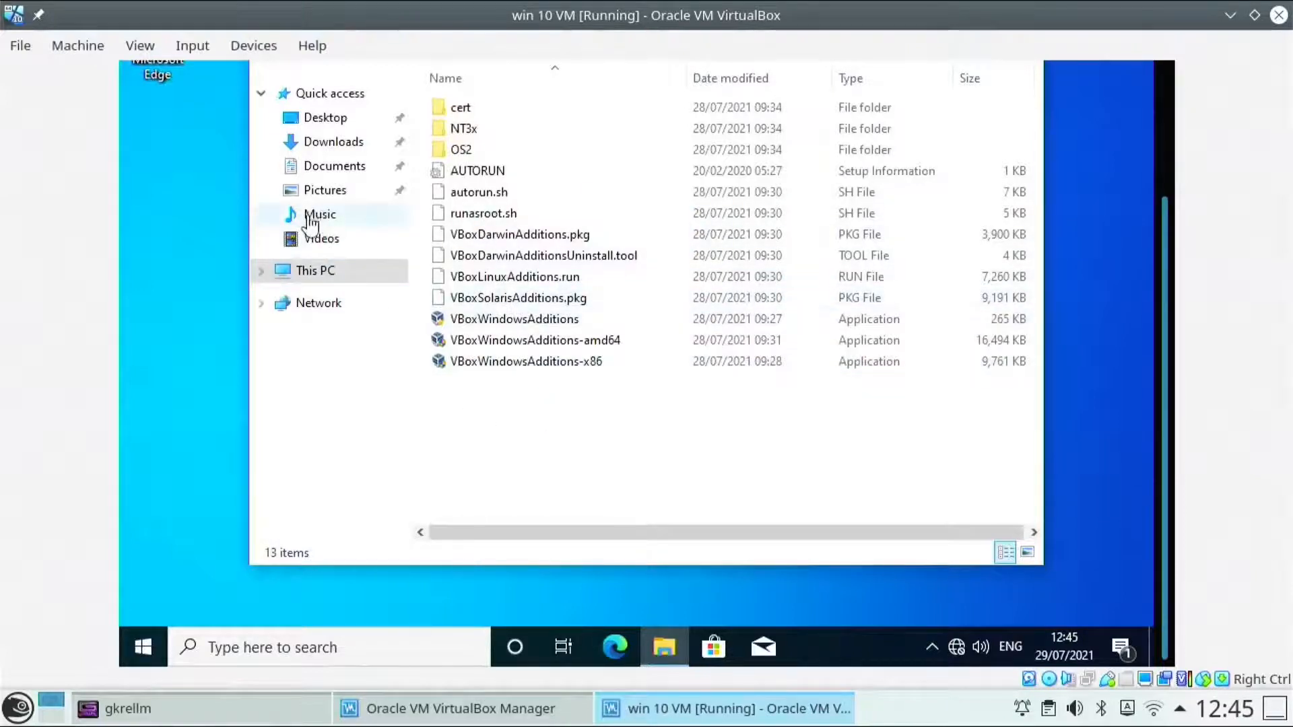
# - Run VBoxWindowsAdditions-amd64 and install Guest Additions 6.1.26 with the default components, allowing the Oracle Corporation device software
pyautogui.click(492, 340)
pyautogui.doubleClick(490, 340)
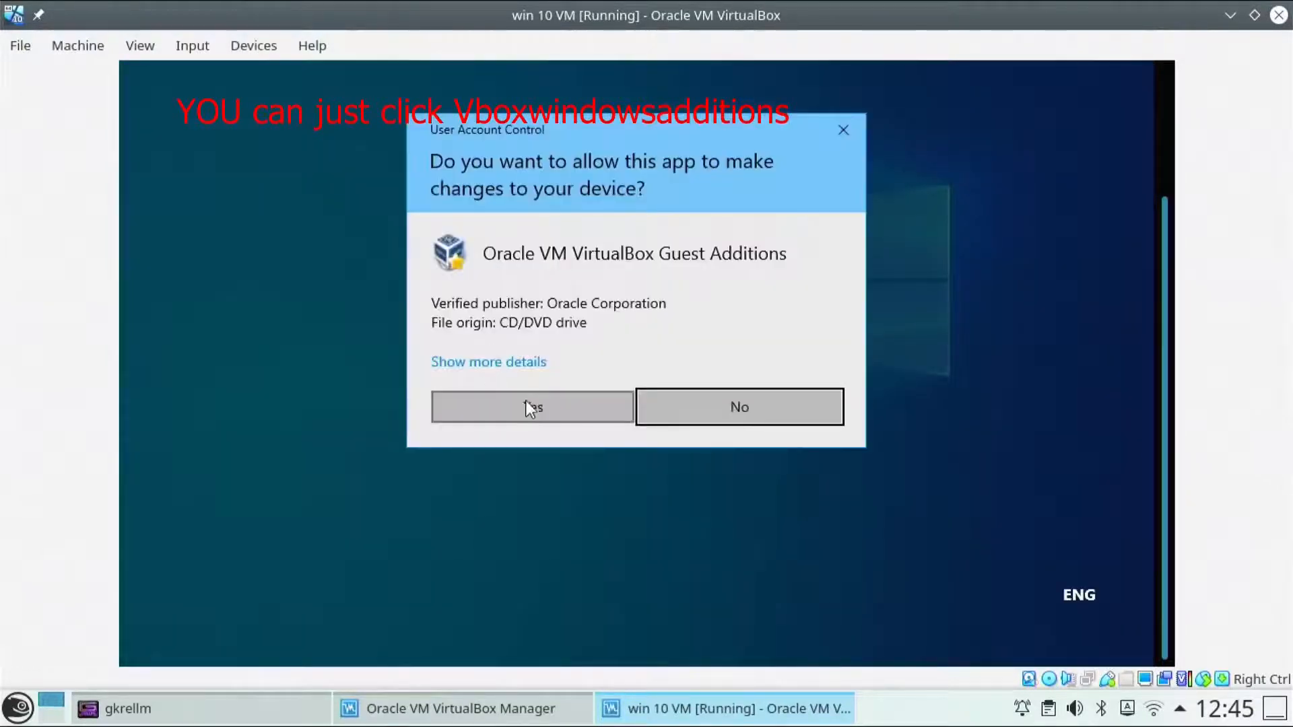
pyautogui.click(535, 408)
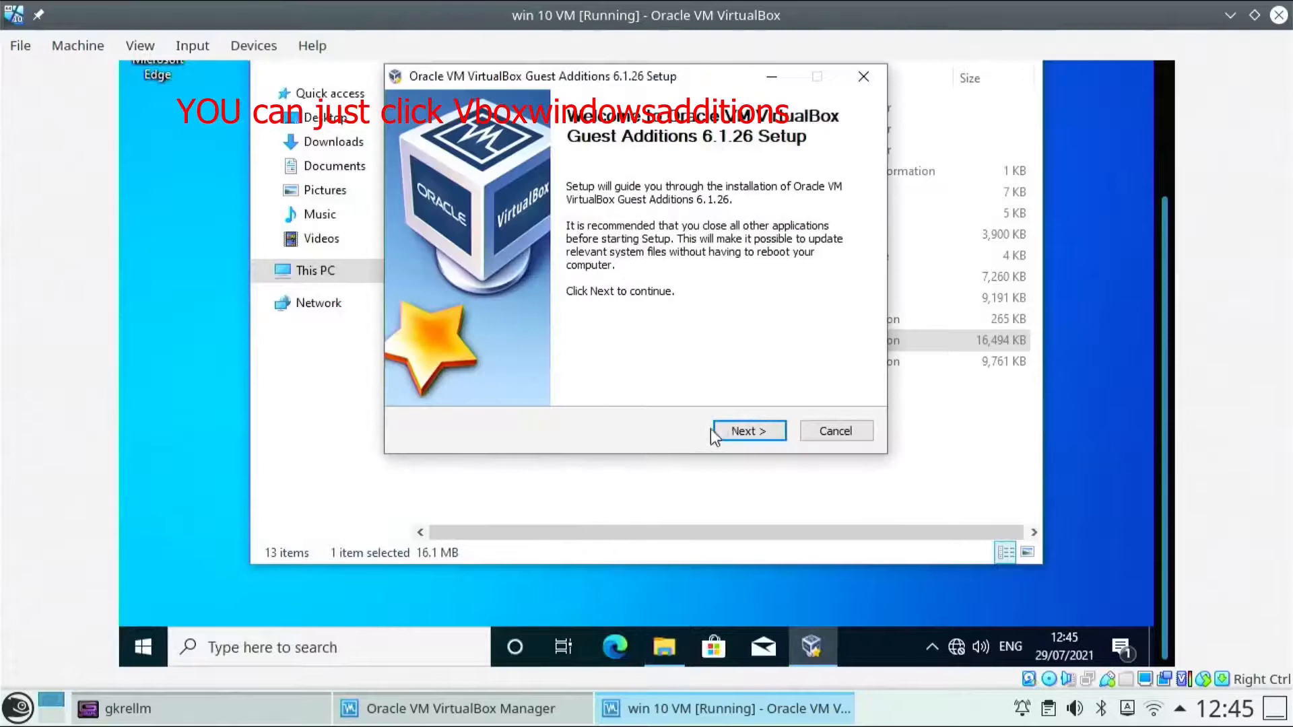
pyautogui.click(744, 432)
pyautogui.click(743, 433)
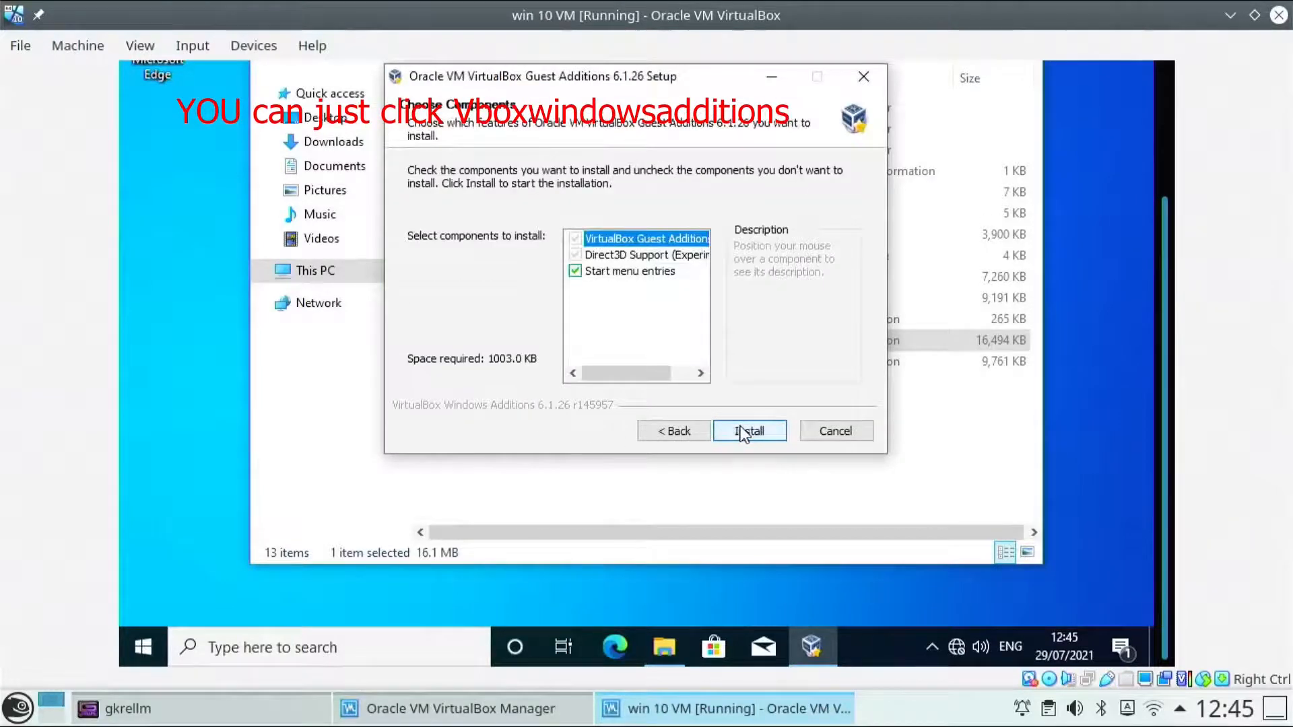
pyautogui.click(744, 432)
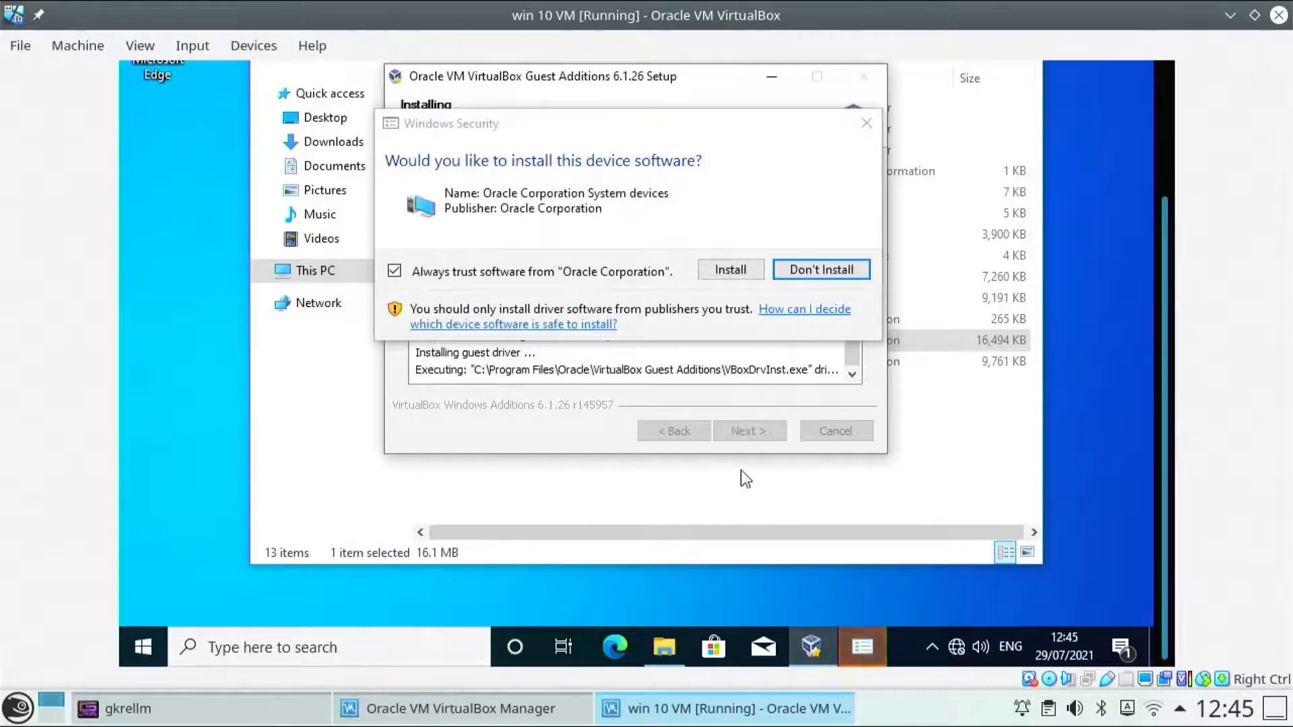
pyautogui.click(726, 269)
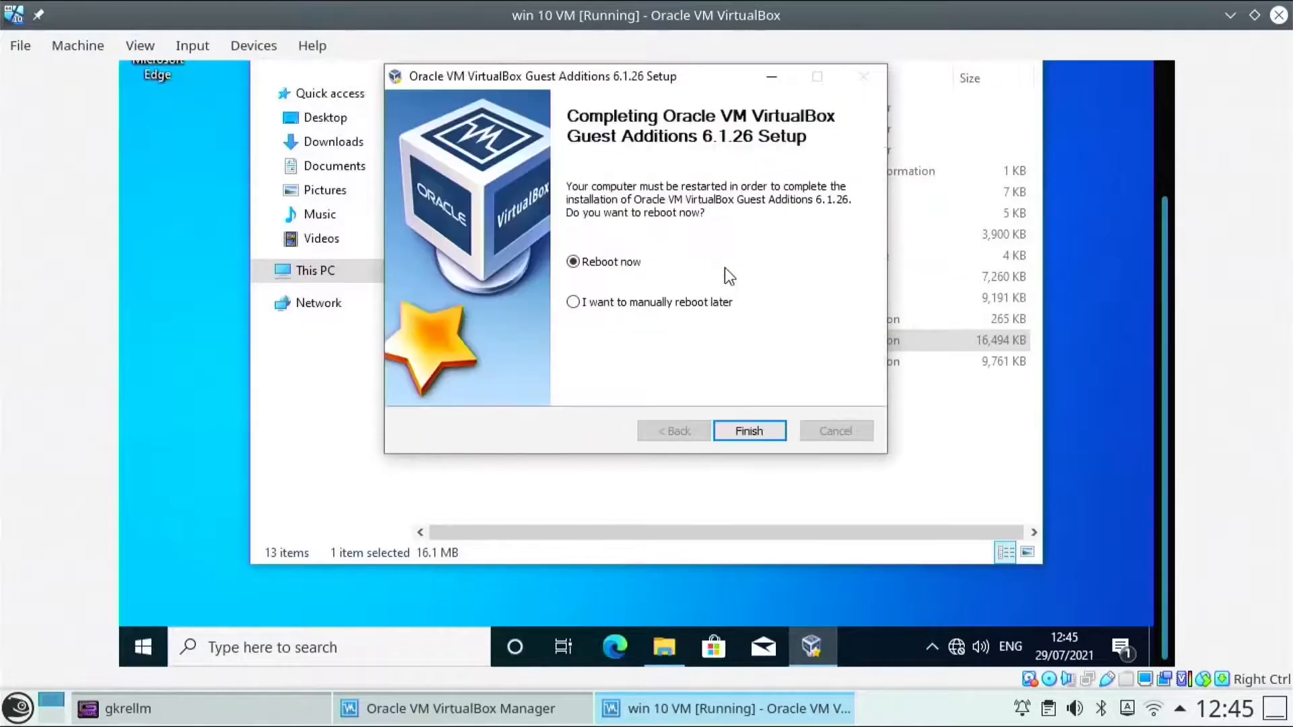
# - Show the virtual machine in a maximized scaled-mode window and finish the Guest Additions setup with an immediate reboot
pyautogui.click(198, 43)
pyautogui.moveTo(156, 38)
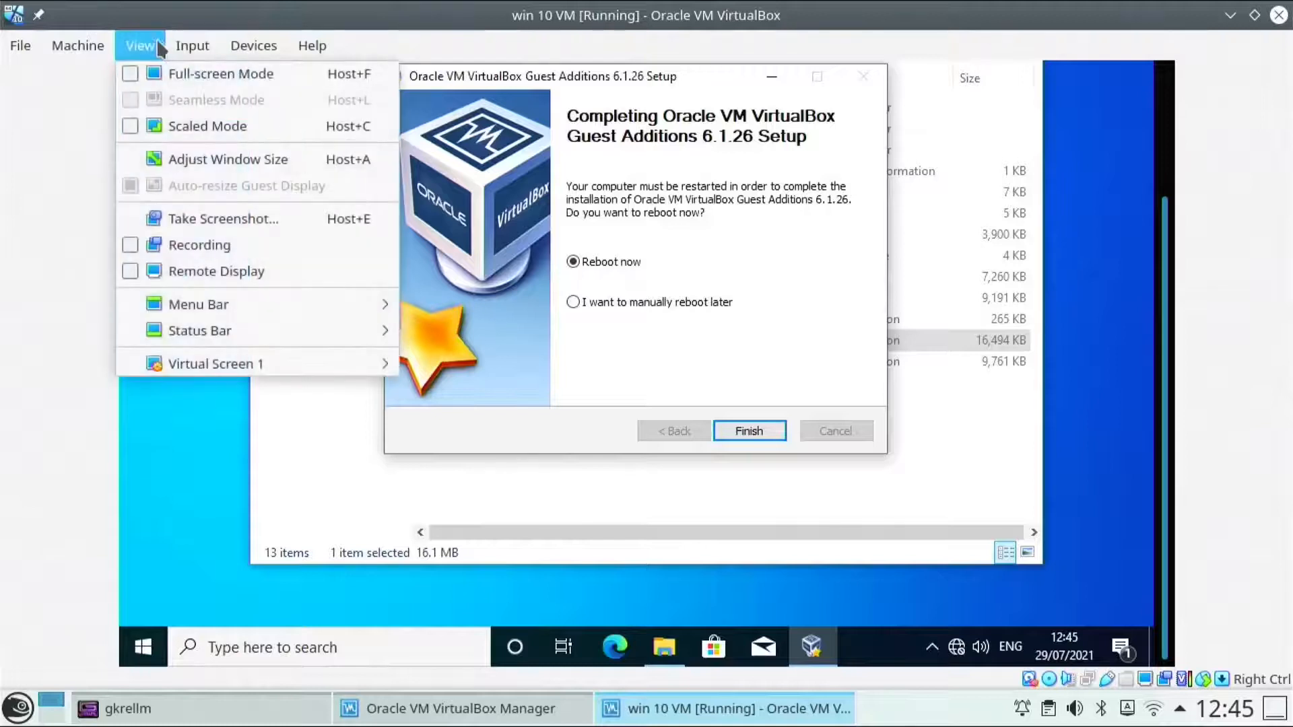
pyautogui.click(135, 121)
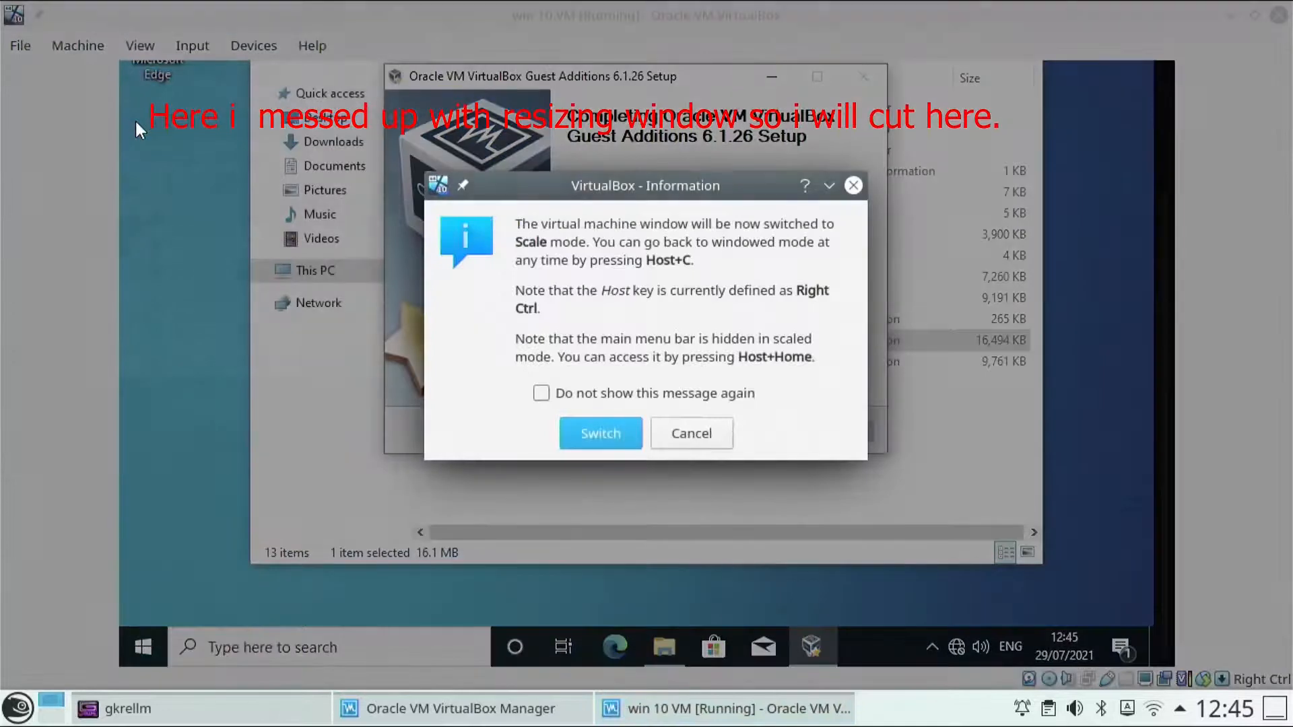
pyautogui.click(602, 433)
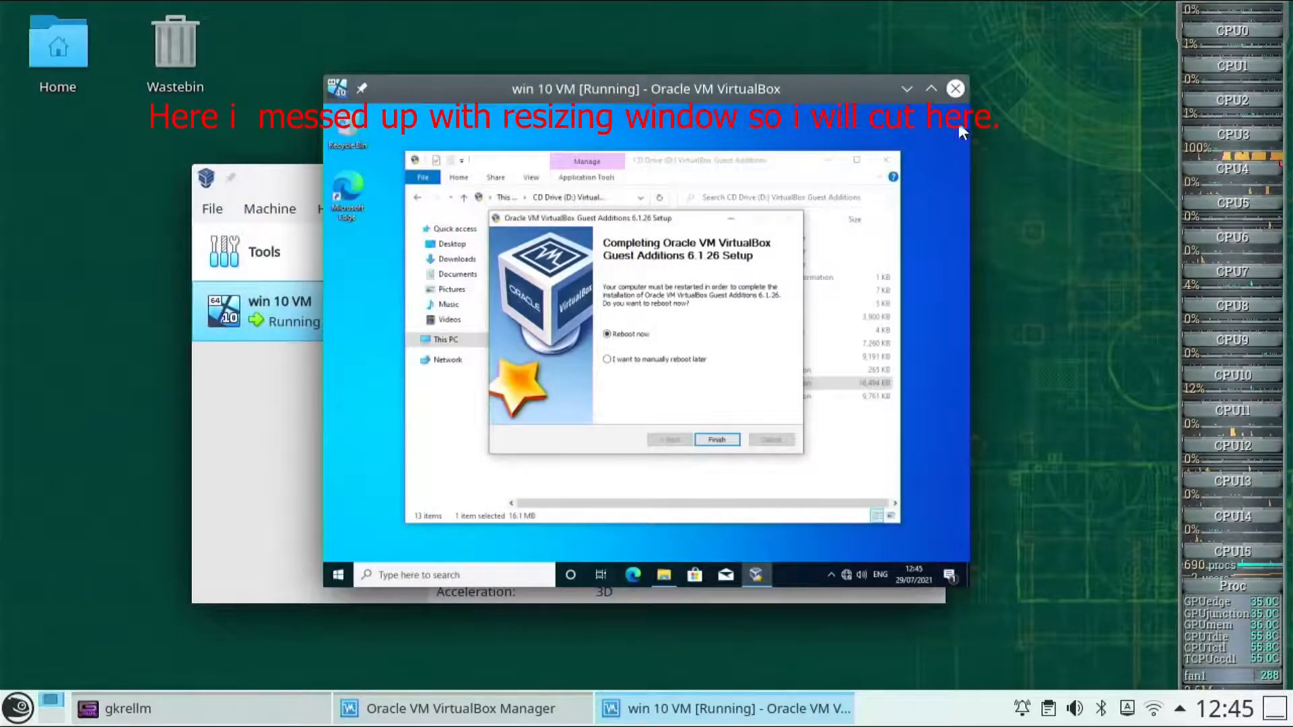
pyautogui.click(938, 90)
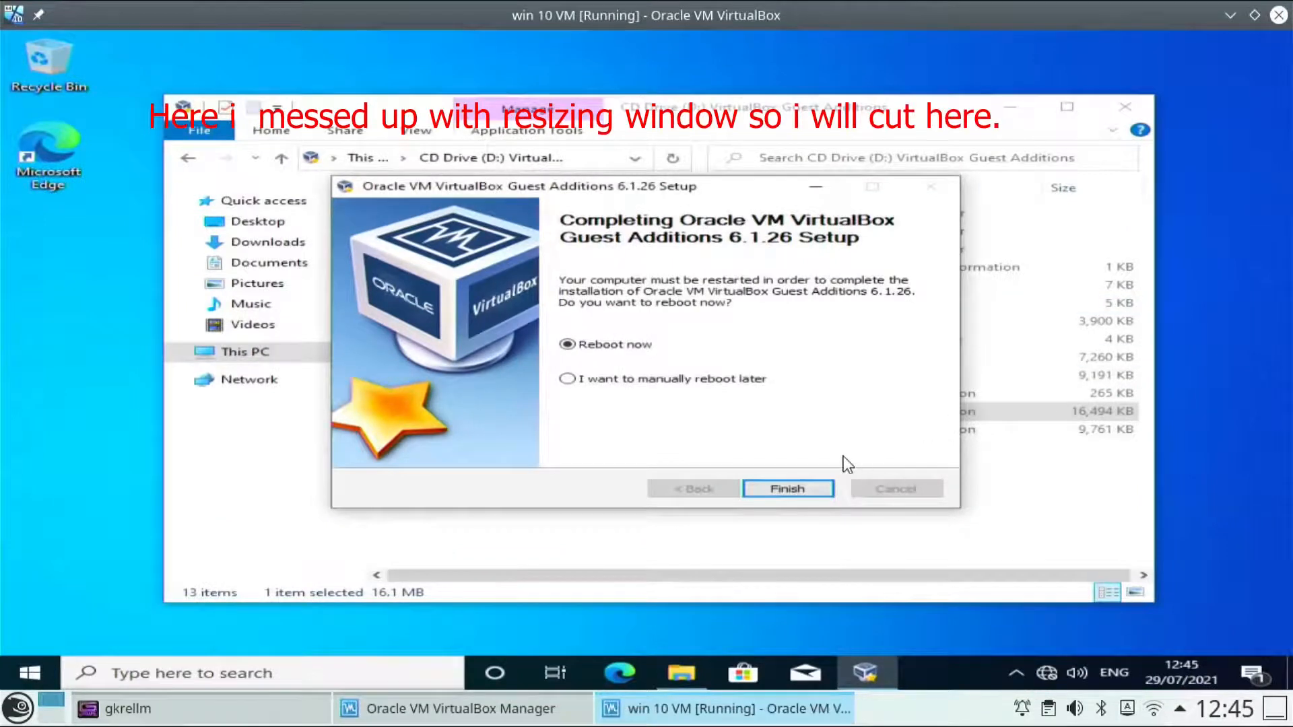
pyautogui.click(785, 491)
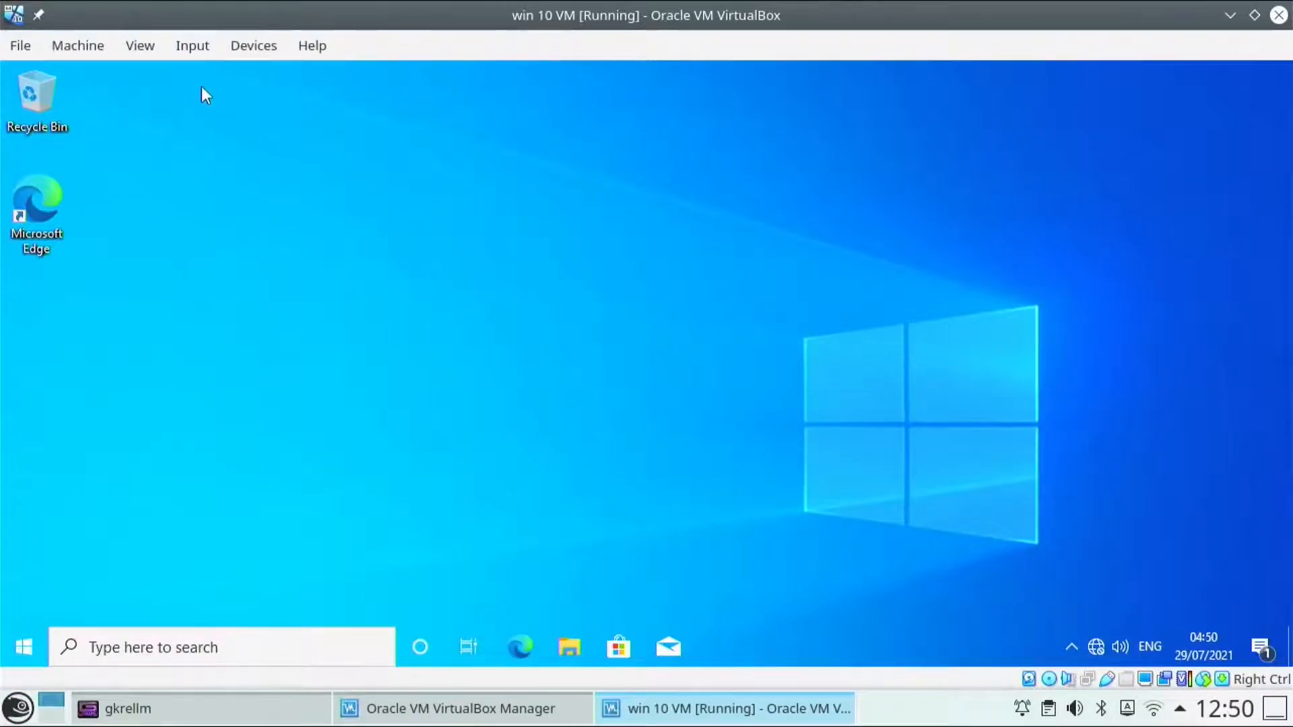
# - Switch the rebooted Windows guest's display to scaled mode
pyautogui.click(186, 47)
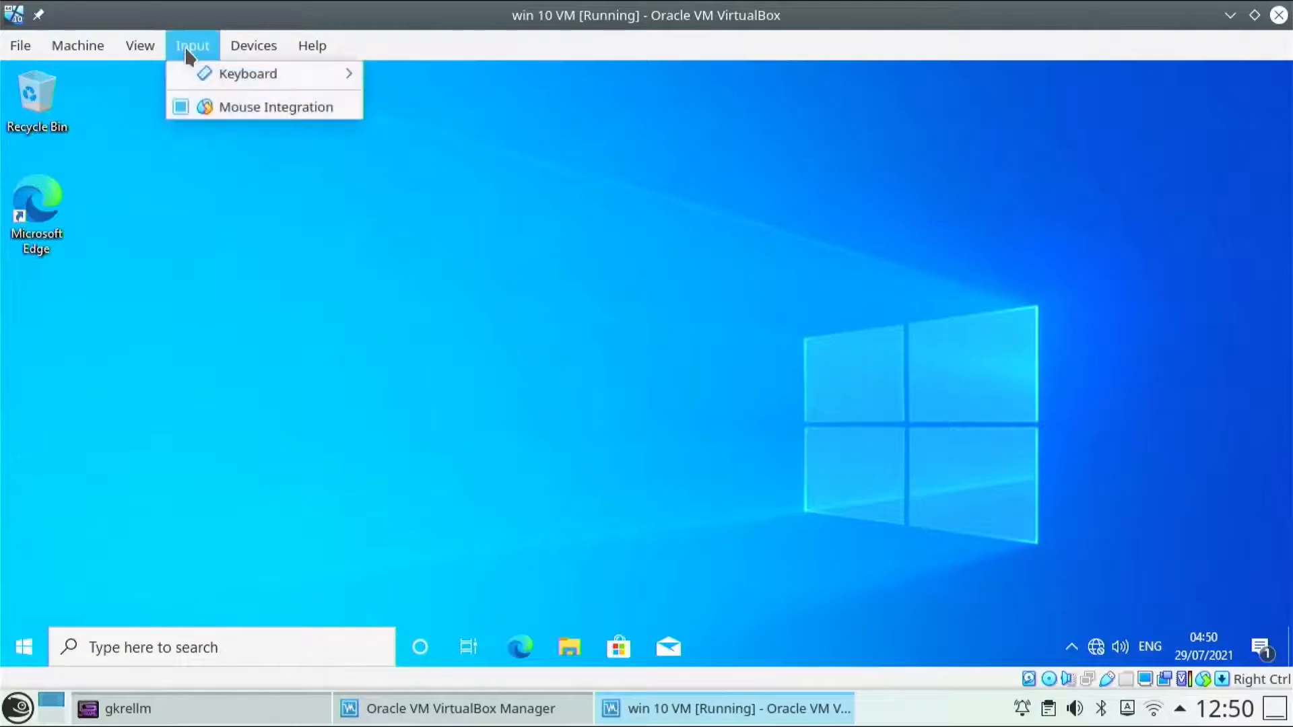
pyautogui.moveTo(137, 43)
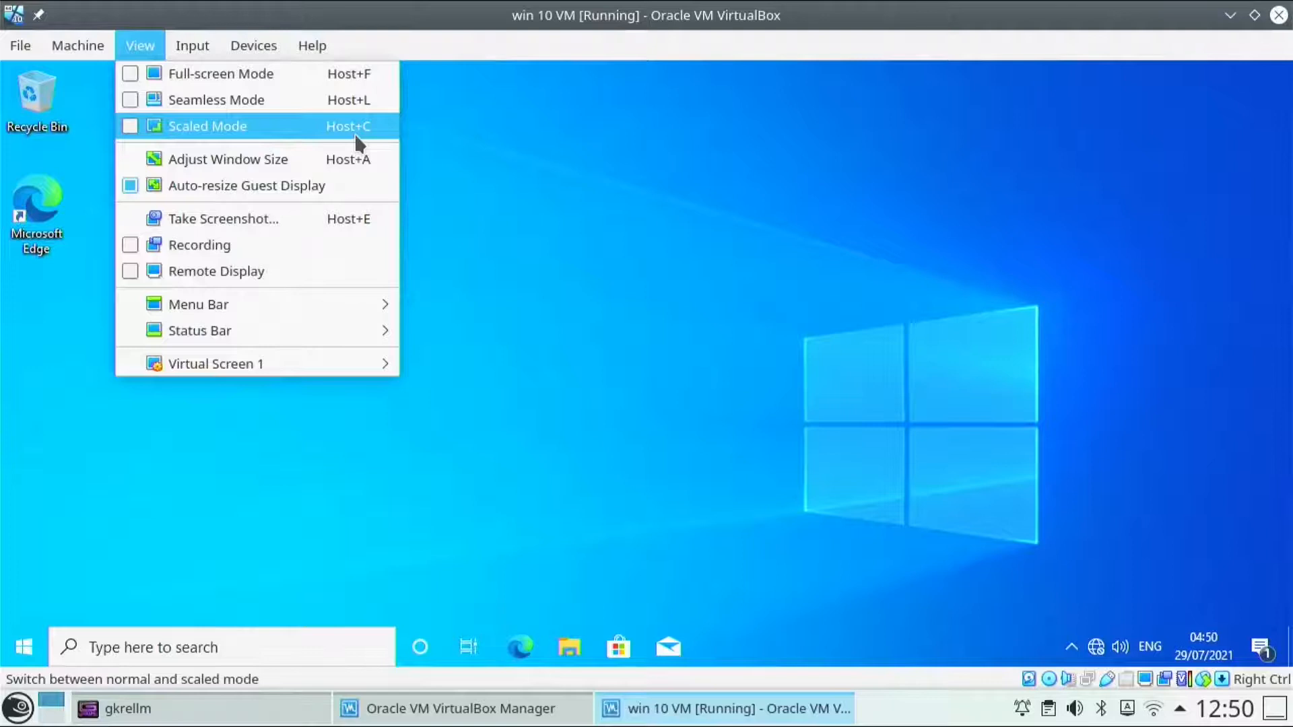
pyautogui.click(267, 126)
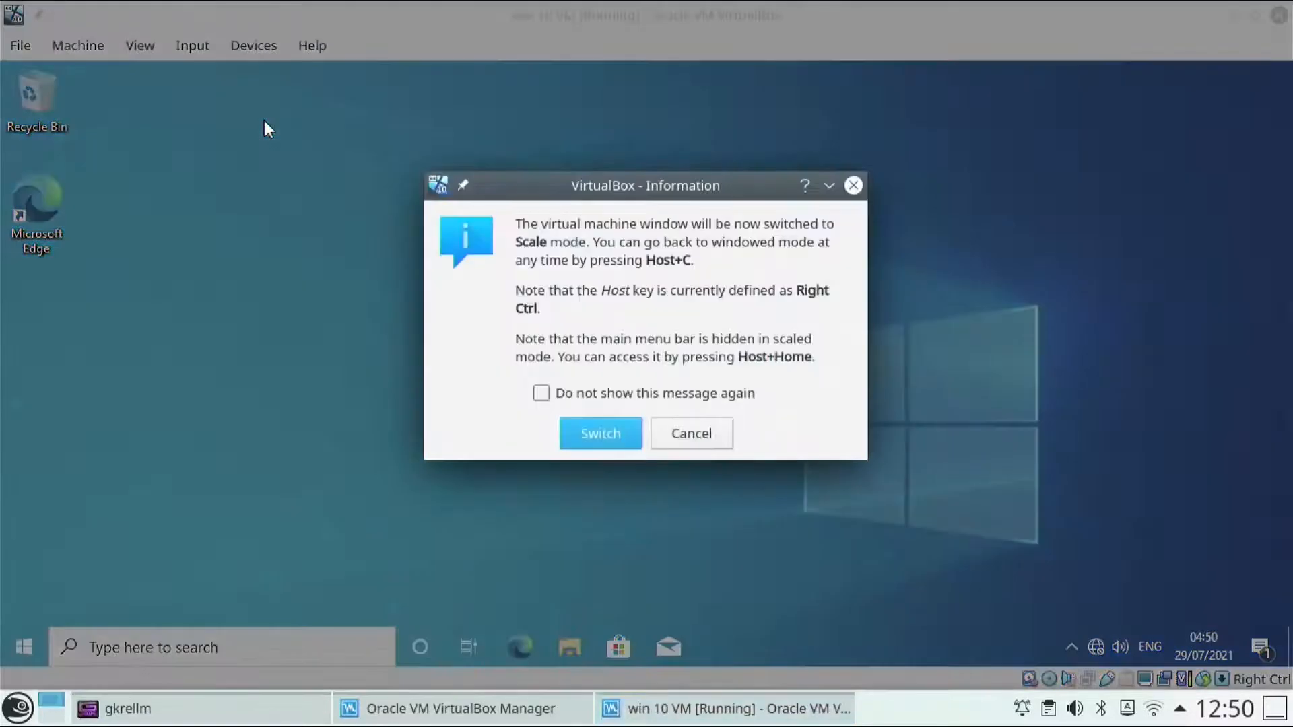
pyautogui.click(596, 439)
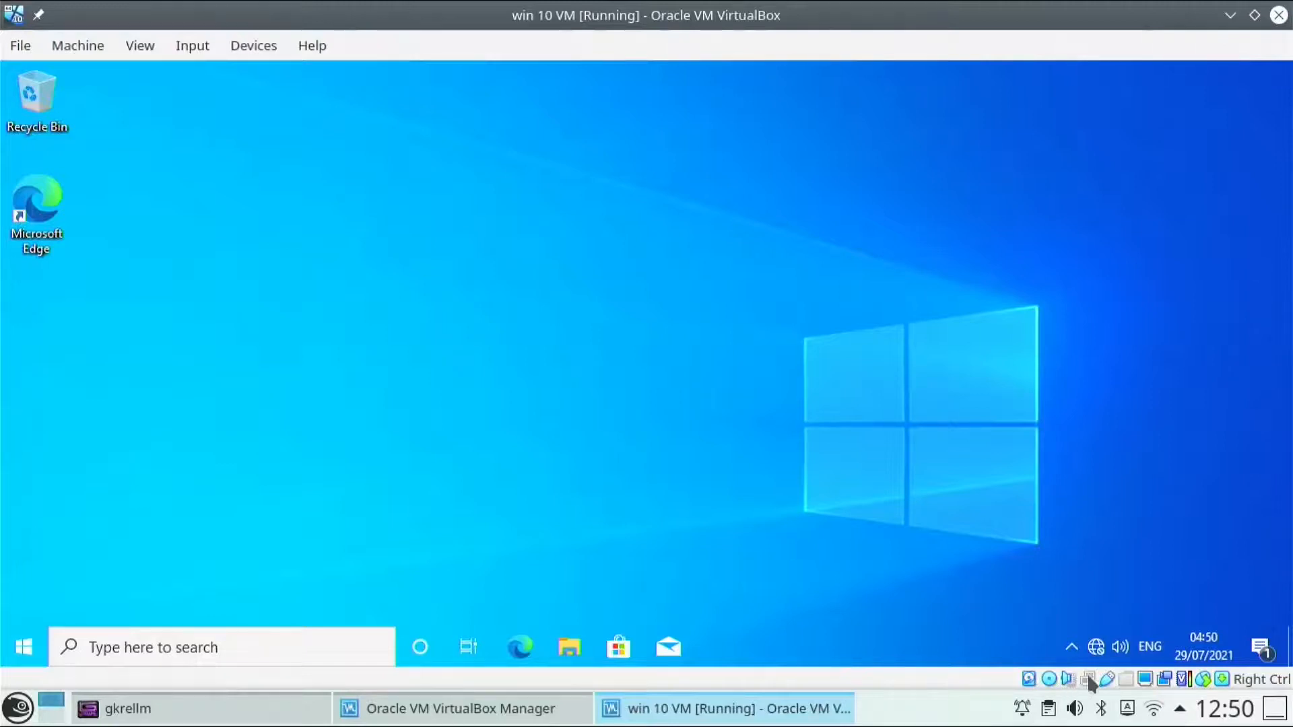
# - Start a new shared folder for the running virtual machine and choose the host user's home directory as its folder path
pyautogui.moveTo(1092, 676)
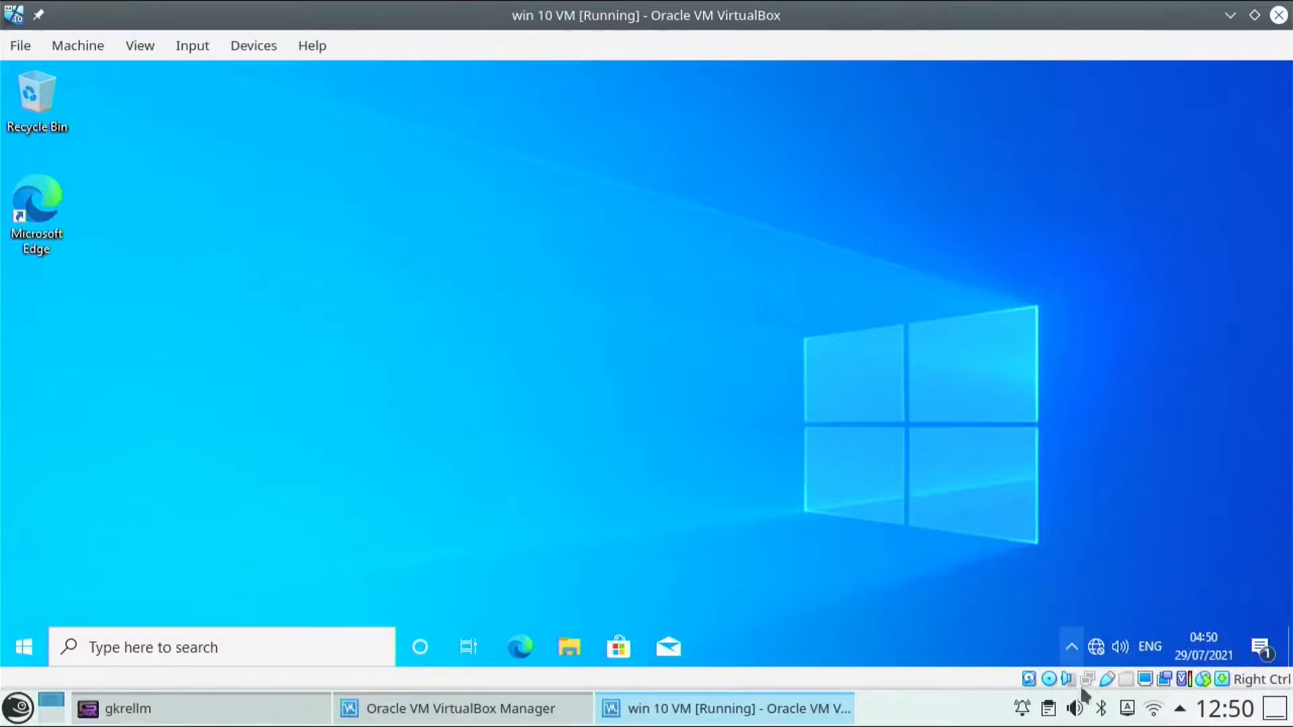
pyautogui.click(1124, 681)
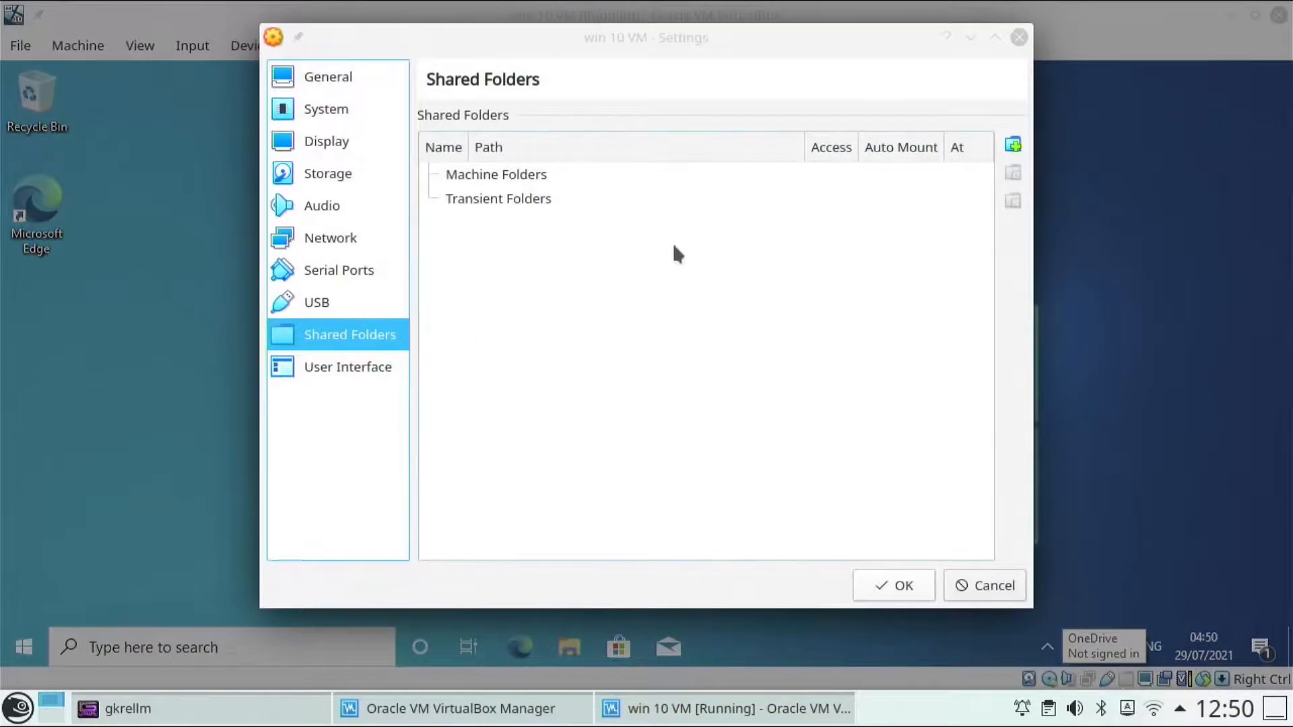
pyautogui.click(1010, 148)
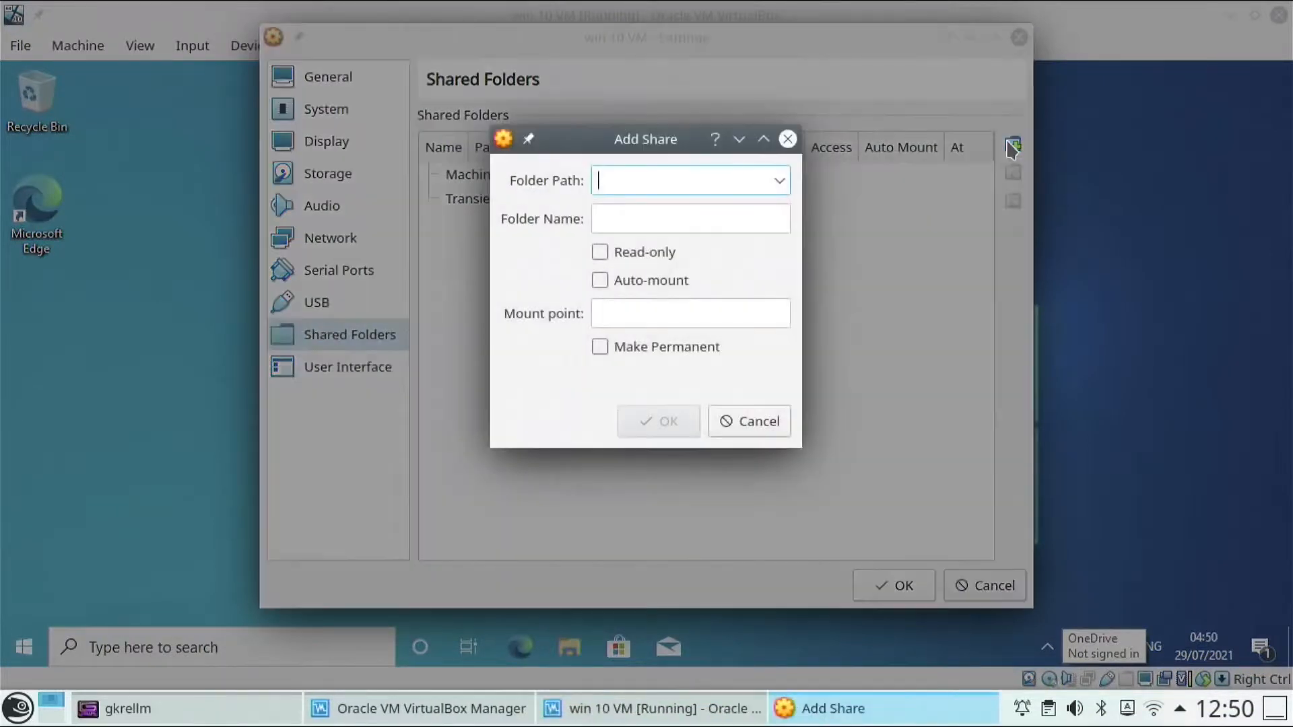
pyautogui.click(775, 181)
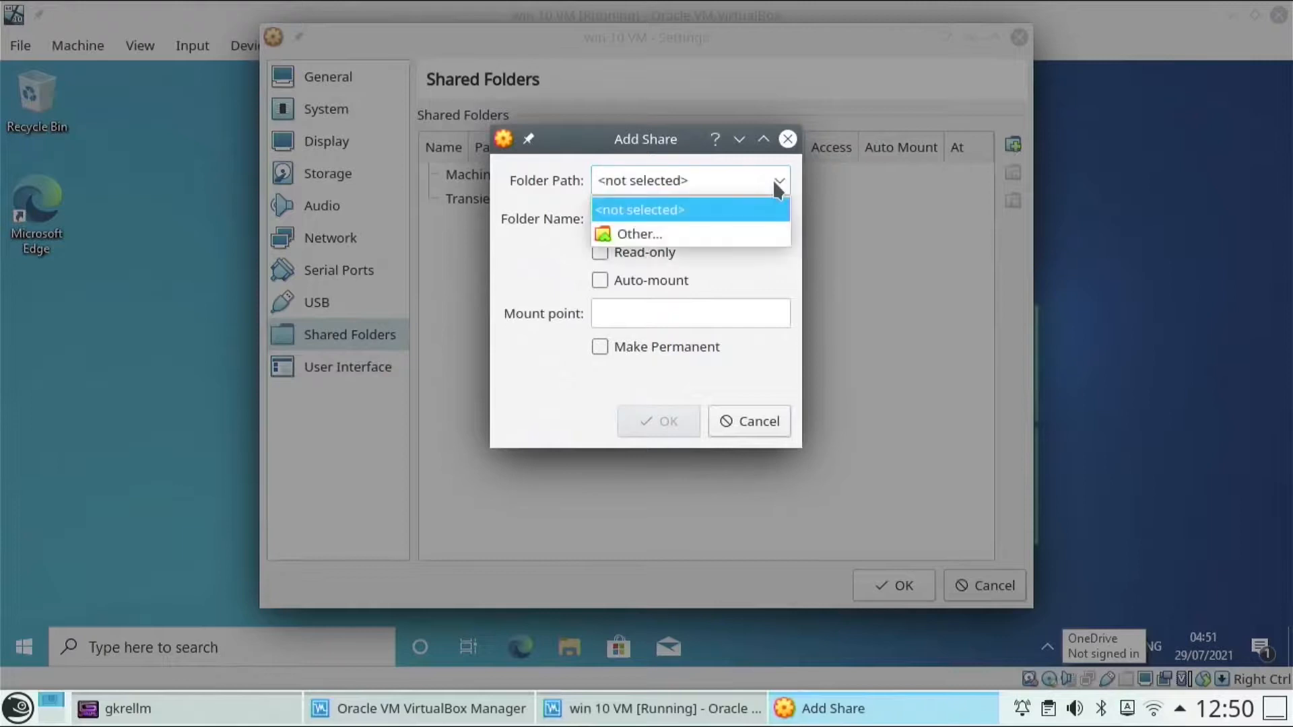
pyautogui.click(689, 230)
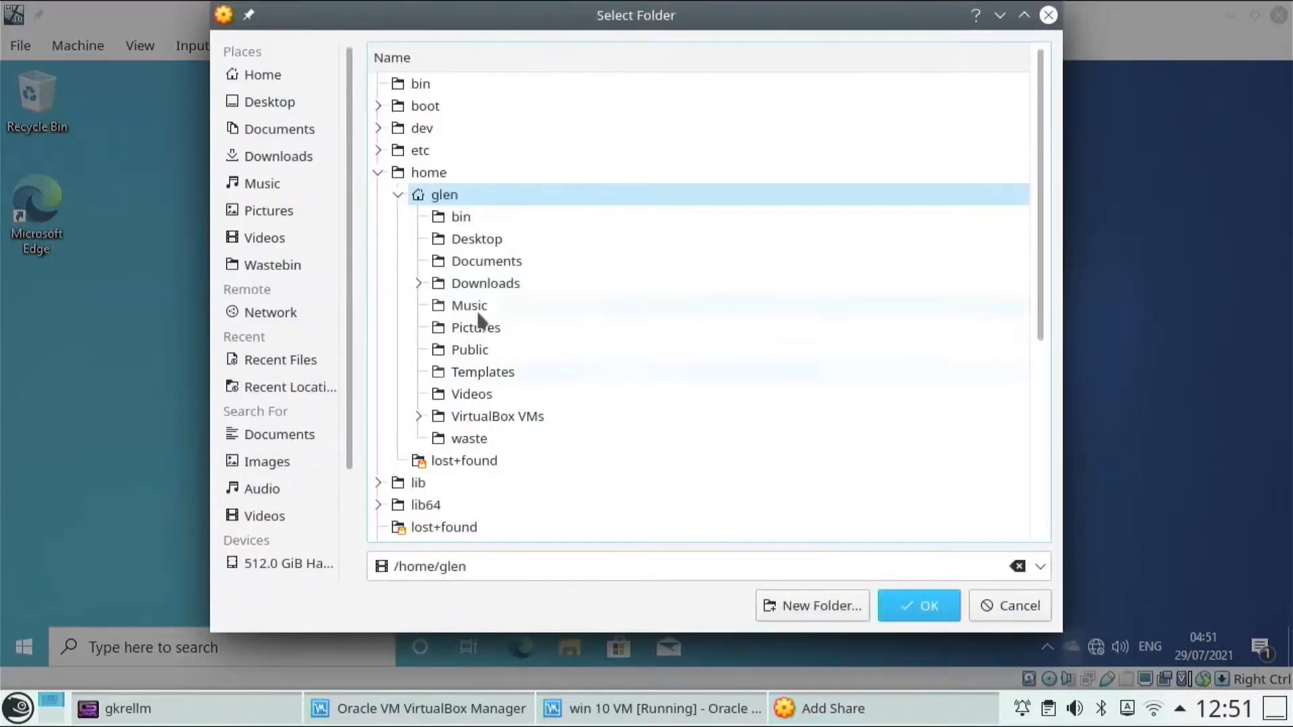
pyautogui.click(892, 604)
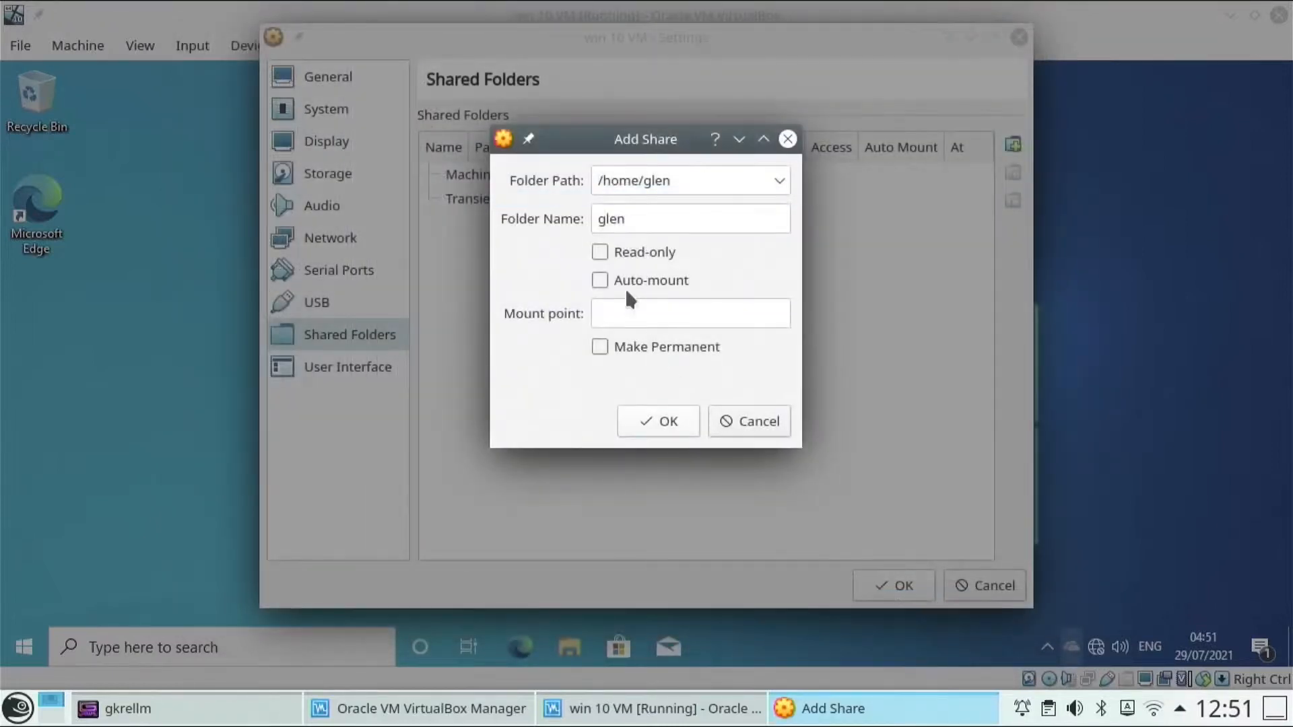
# - Make the new share auto-mounted and permanent, and save the virtual machine's shared folder settings
pyautogui.click(605, 273)
pyautogui.click(599, 347)
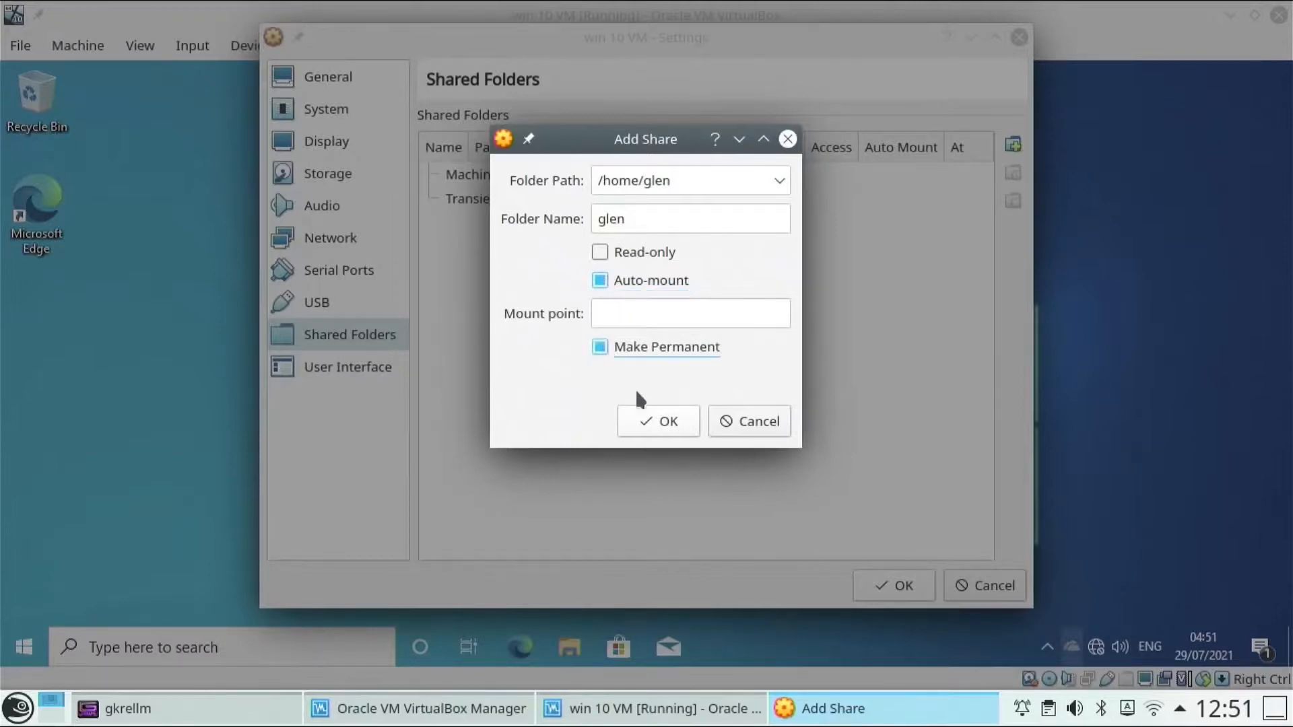
pyautogui.click(652, 425)
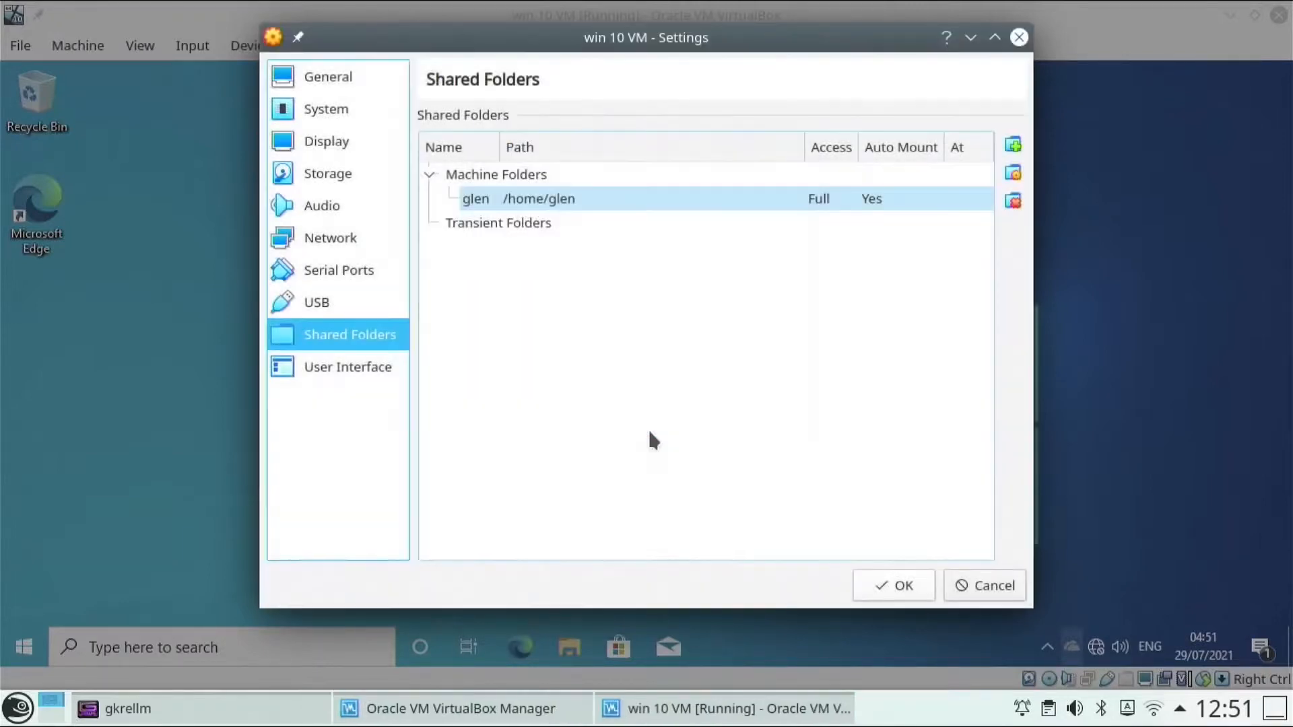
pyautogui.click(871, 584)
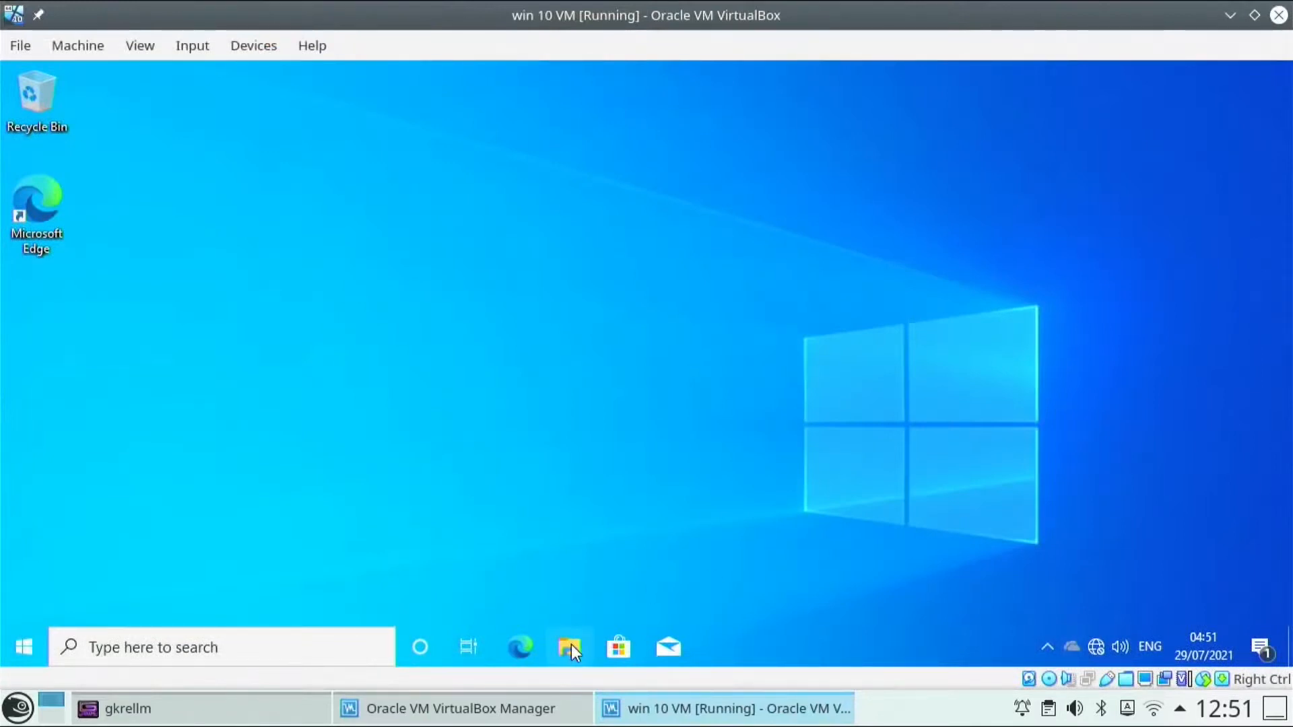
# - View the Downloads folder on the shared network drive (Z:) in the Windows guest's File Explorer and close the window
pyautogui.click(571, 646)
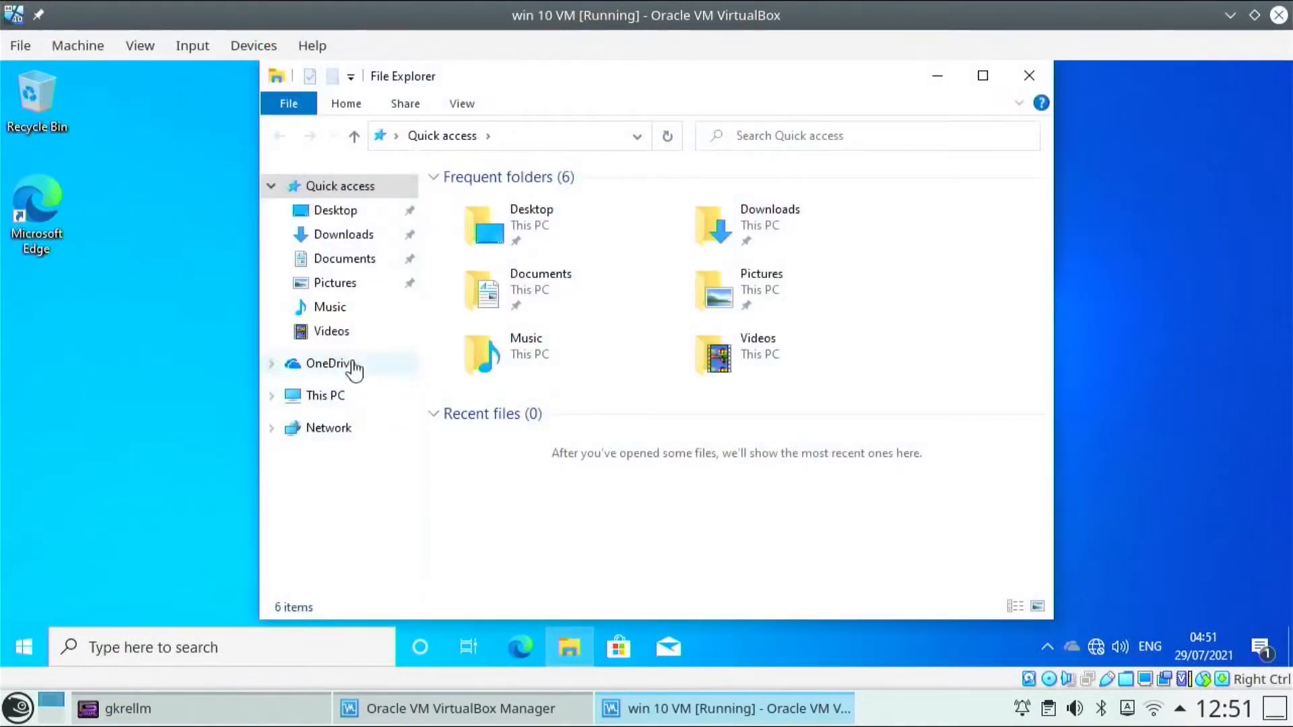
pyautogui.click(339, 398)
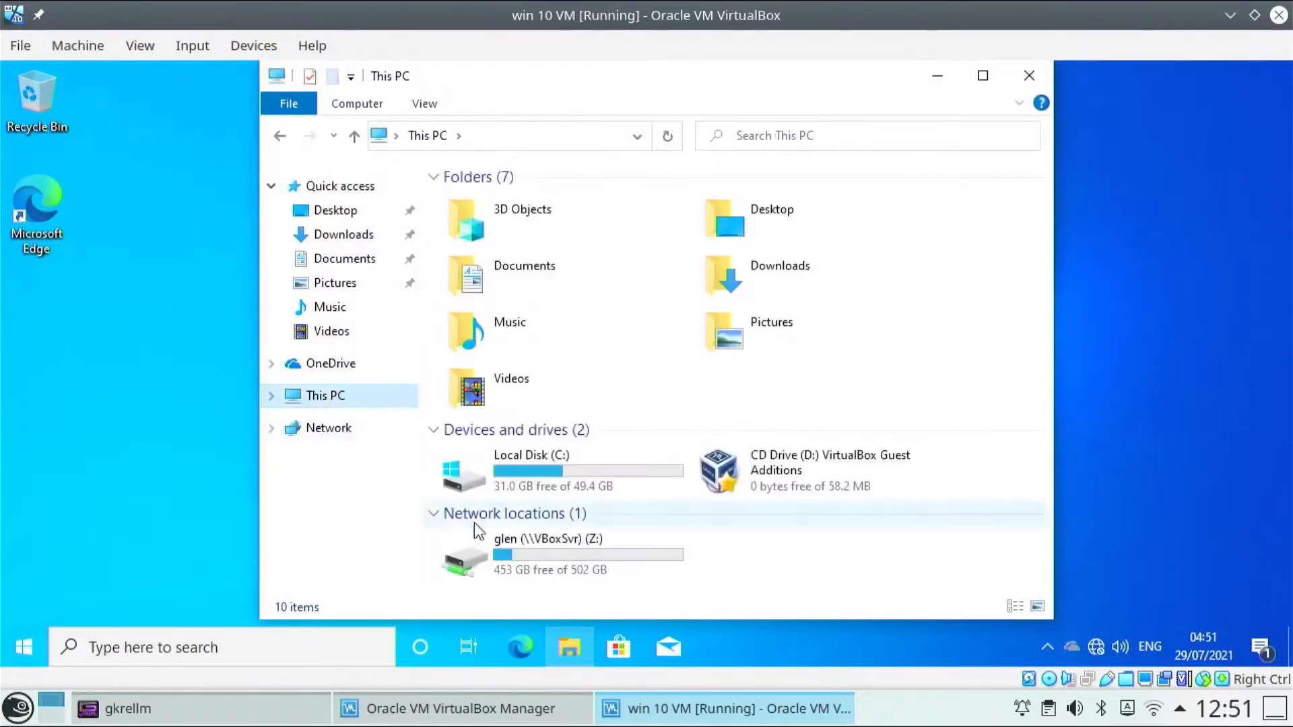
pyautogui.click(565, 567)
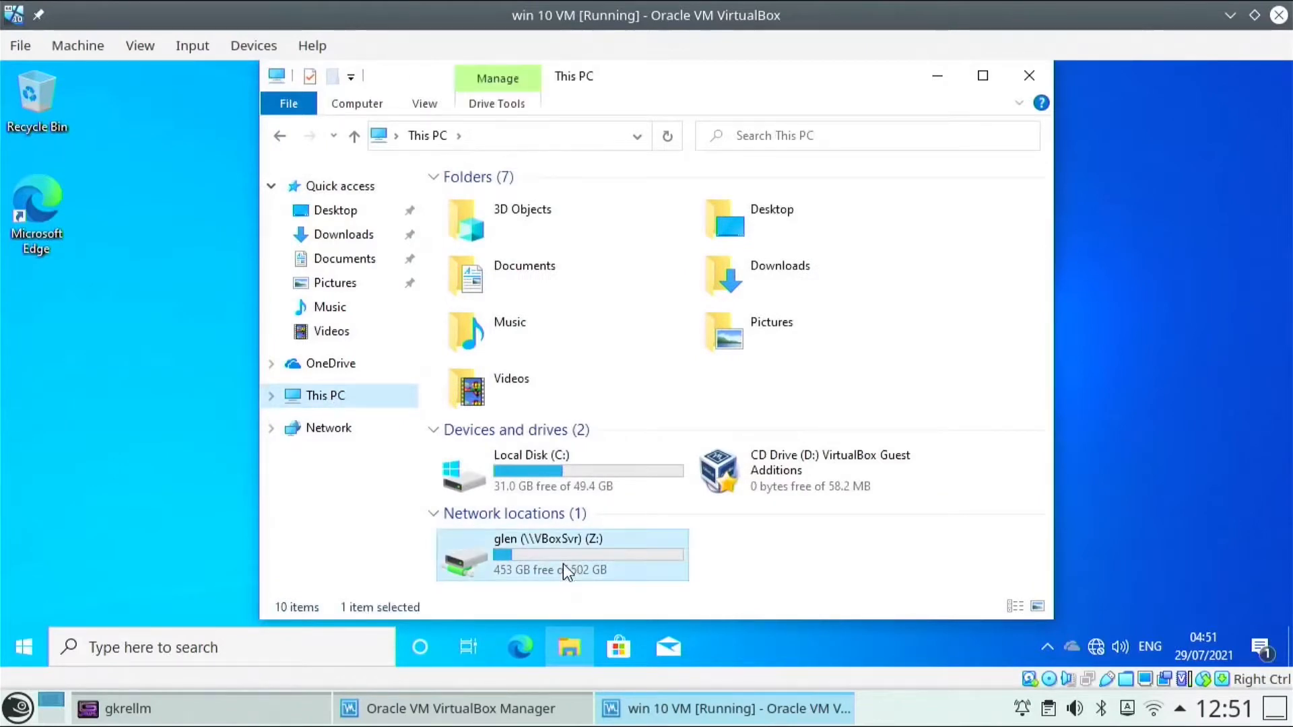
pyautogui.doubleClick(564, 567)
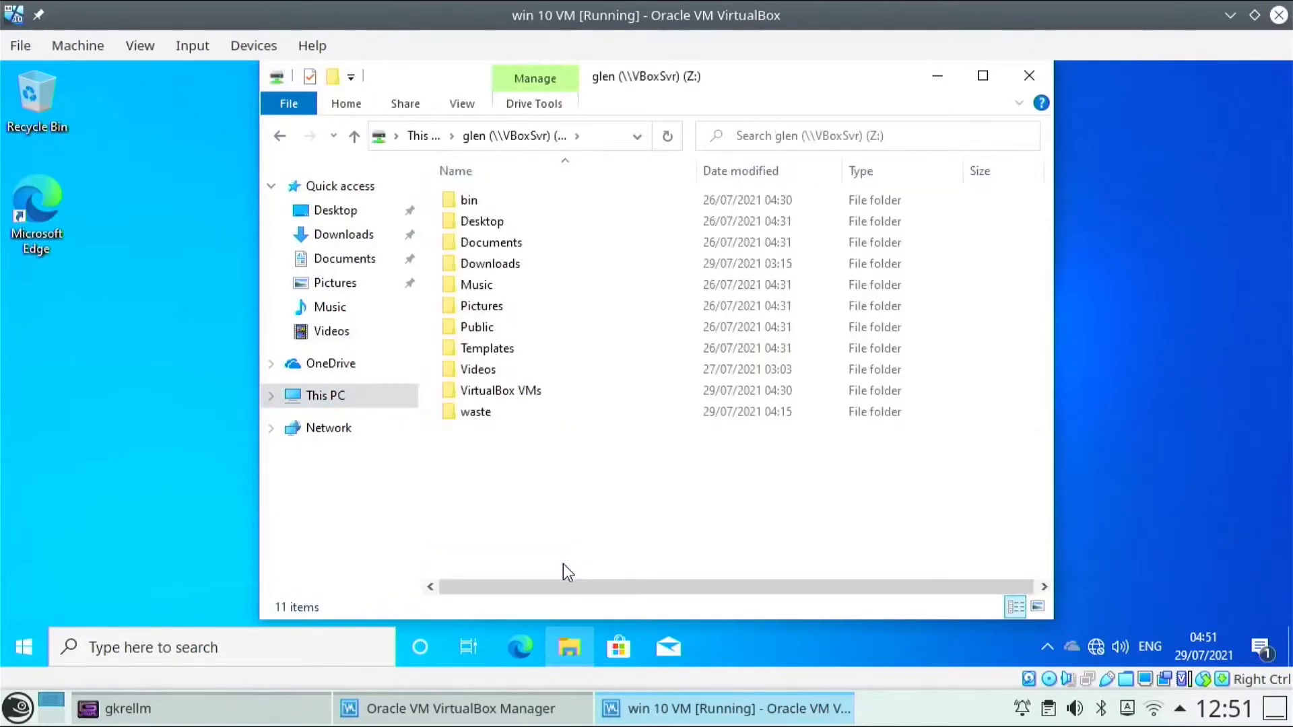
pyautogui.doubleClick(490, 263)
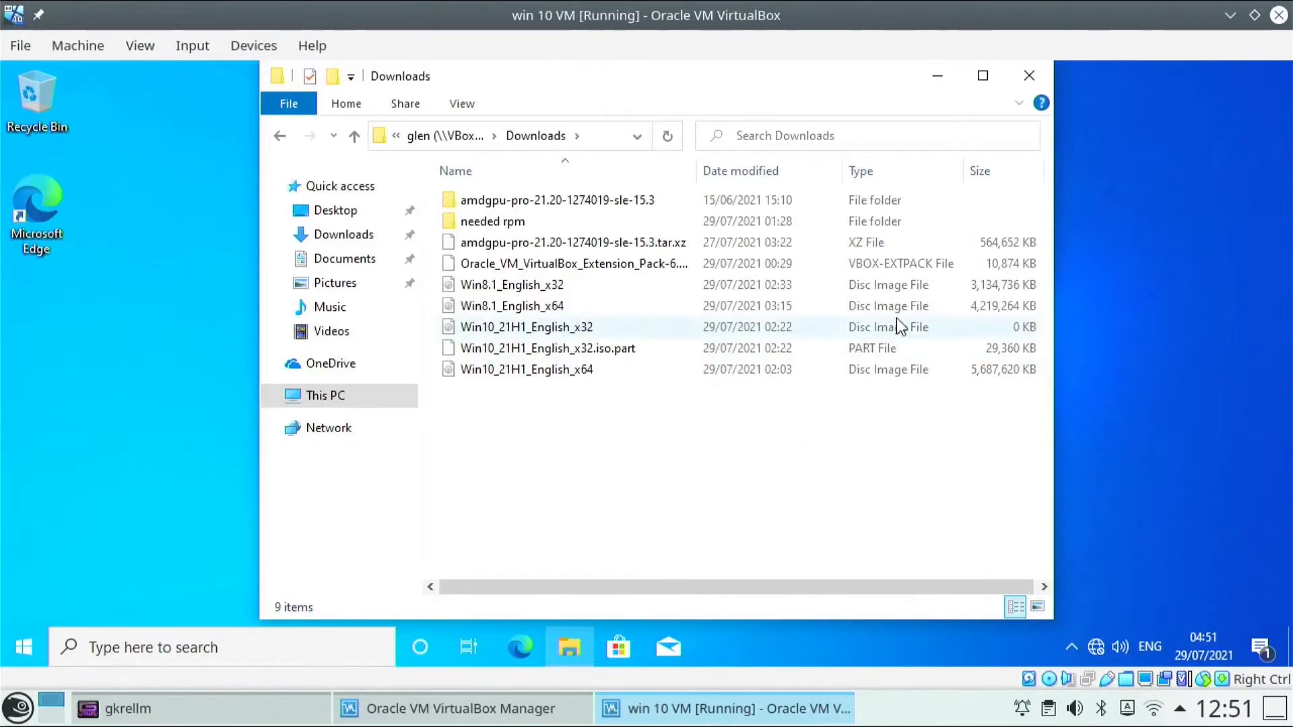
pyautogui.click(1030, 76)
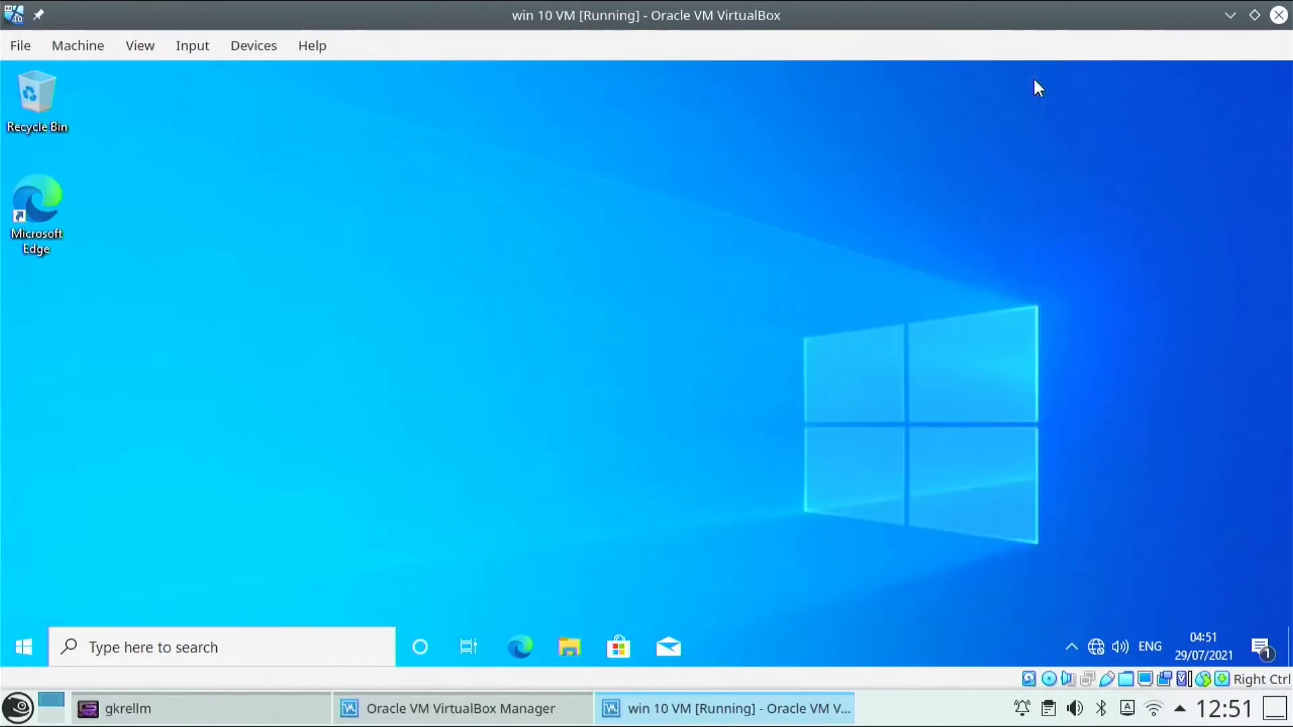